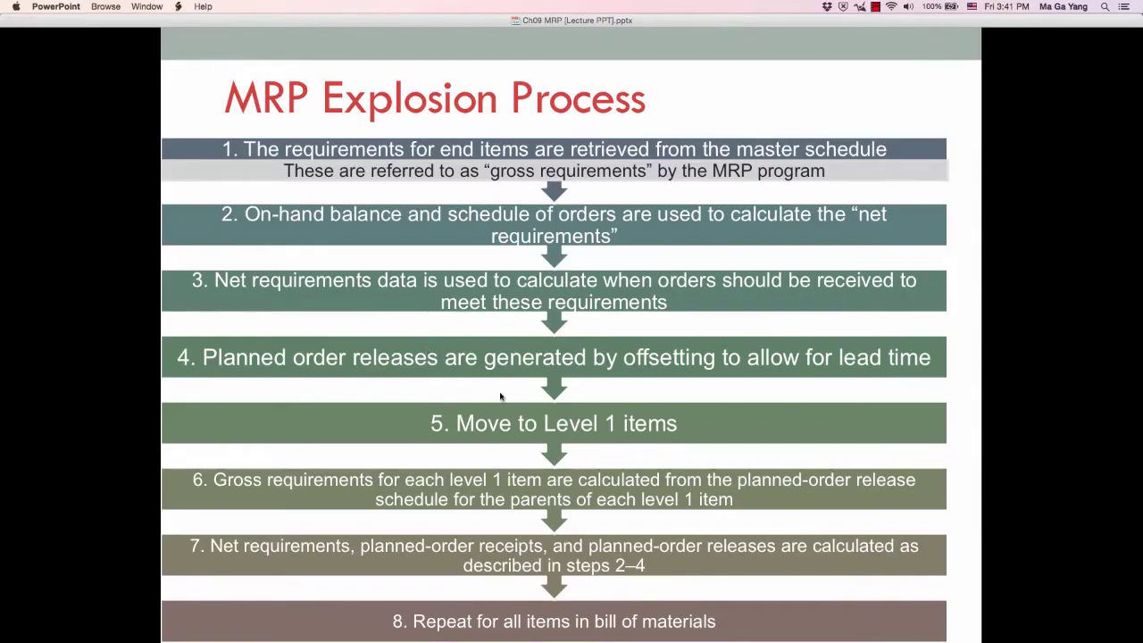
Advance the lecture slides through MRP terminology and Explosion Problem 1, including its master schedule, product structure and inventory record, to Problem 2.
left_click(445, 397)
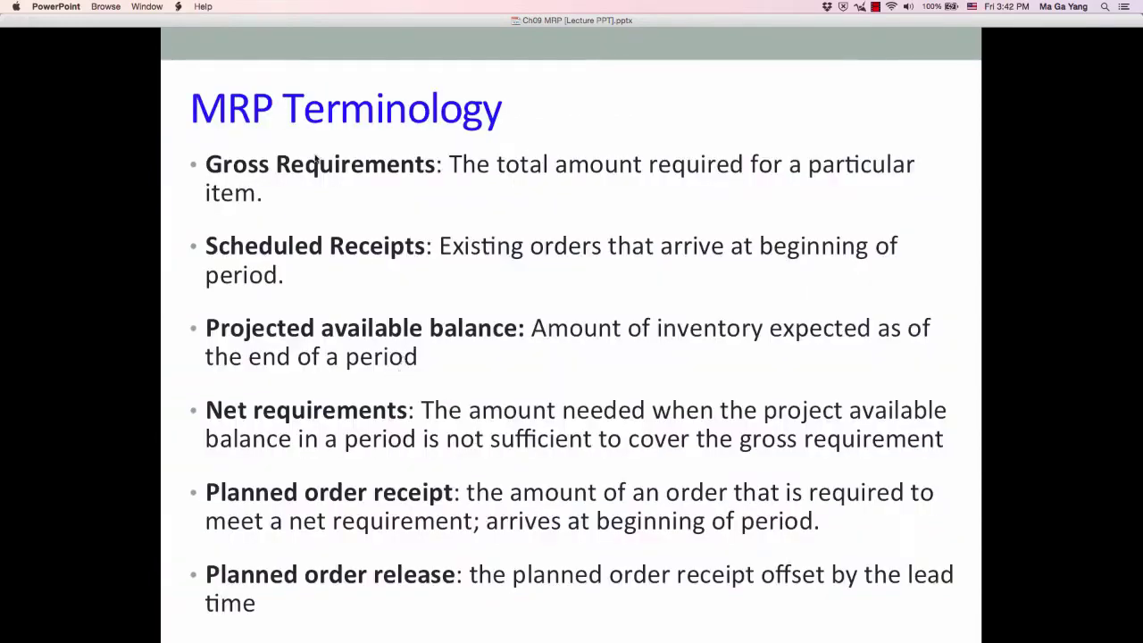
left_click(340, 505)
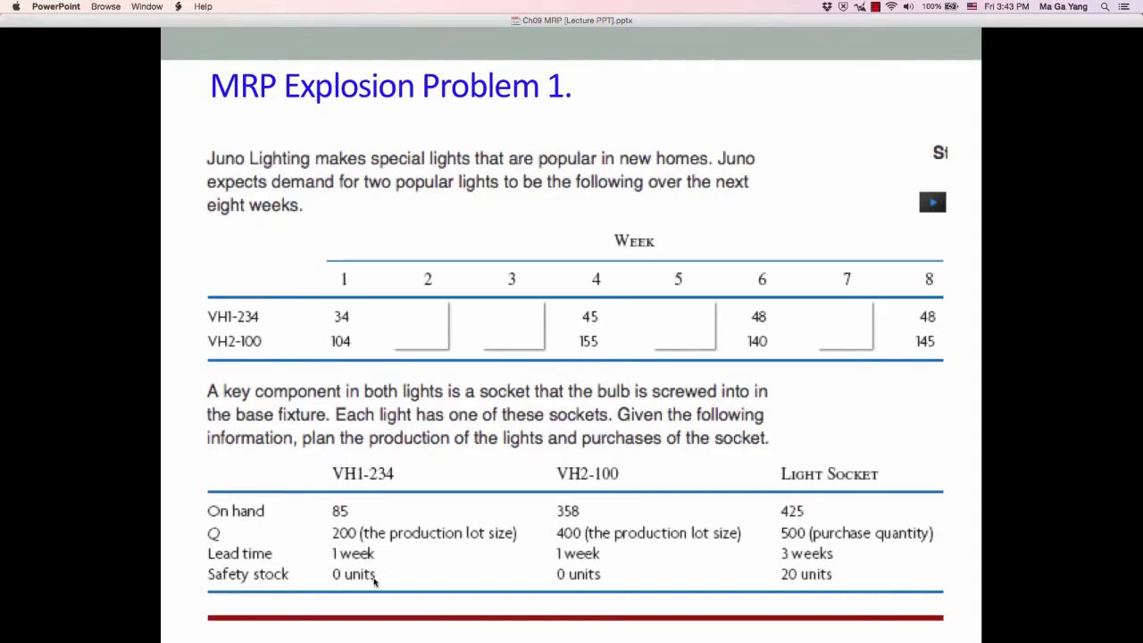
left_click(400, 441)
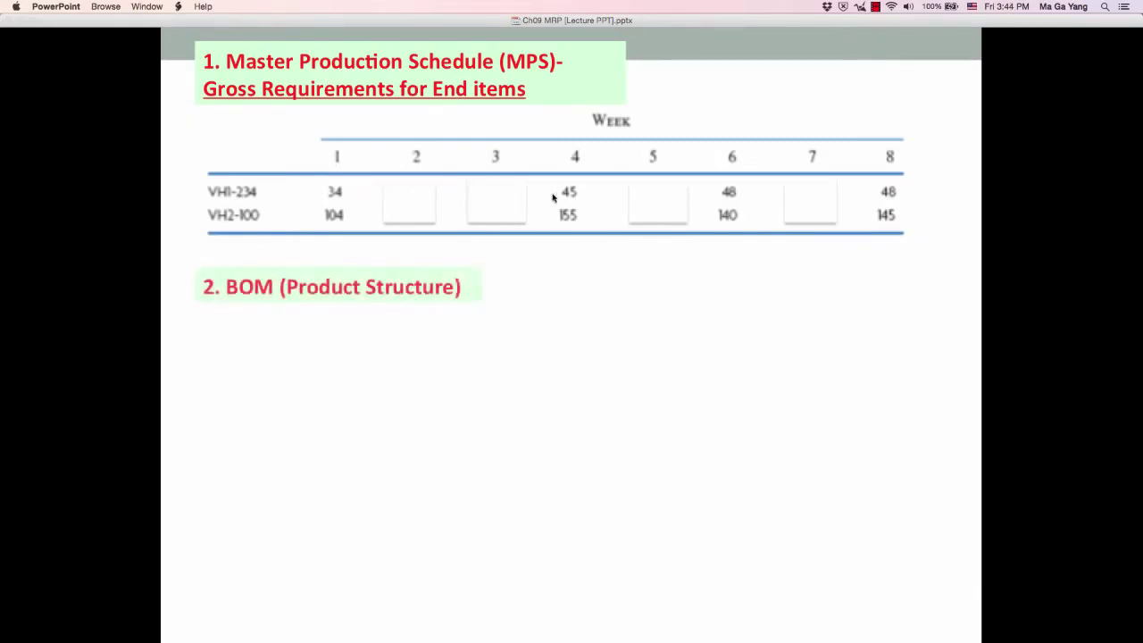
key("Right")
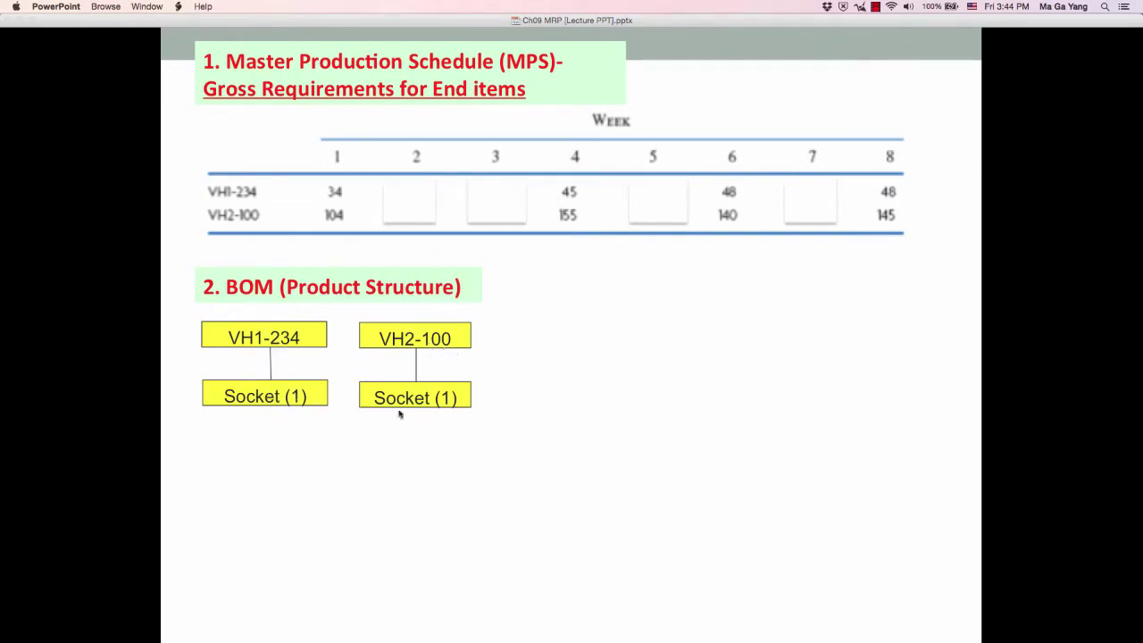
left_click(444, 418)
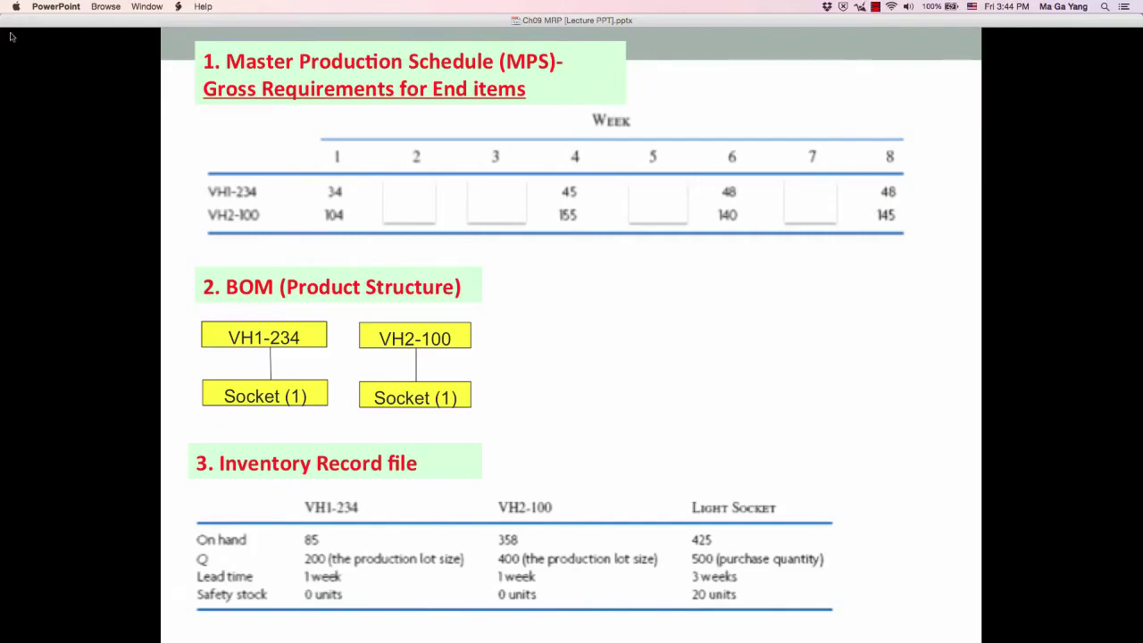
key("Right")
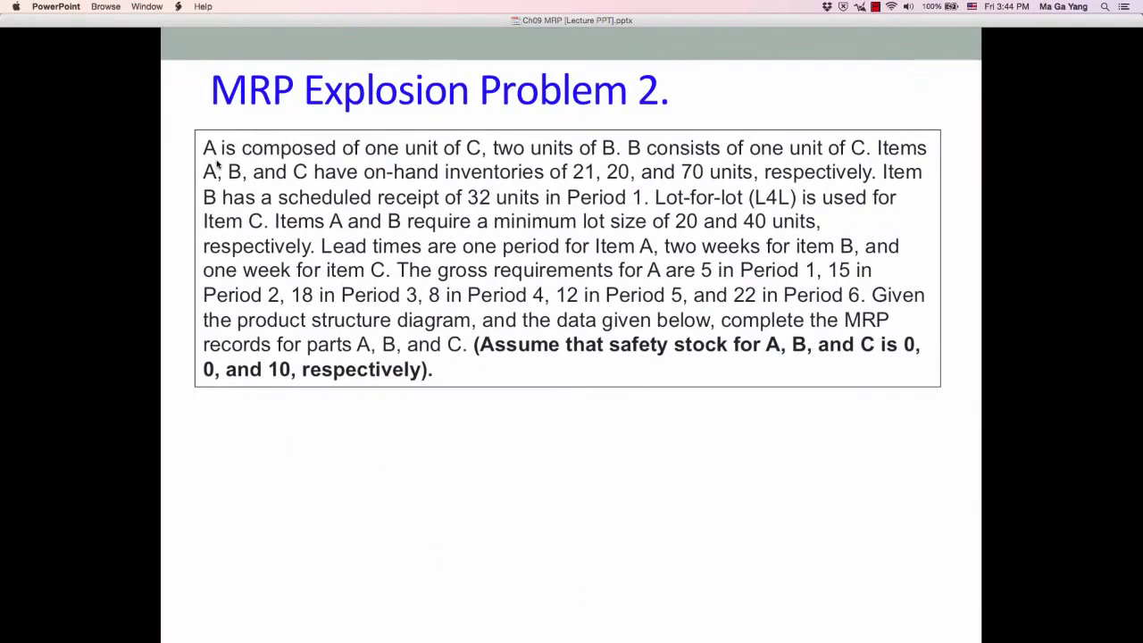
End the slide show, switch to the MRP Worksheet workbook in Excel and enlarge its window to fill the screen.
key("Escape")
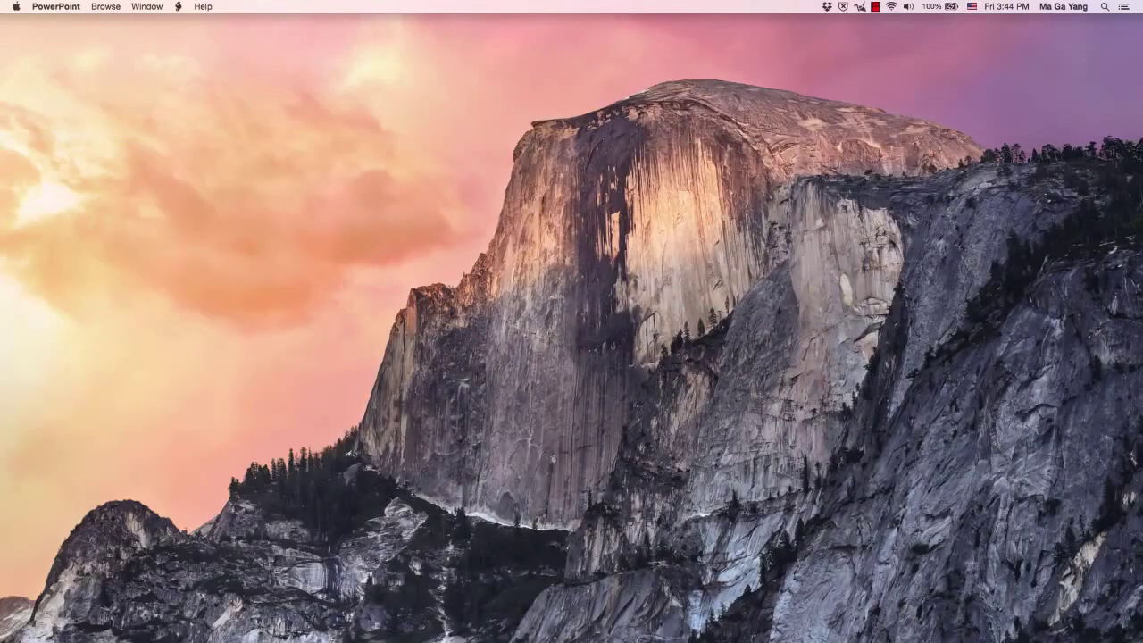
key("super+Tab")
left_click_drag(158, 14, 301, 22)
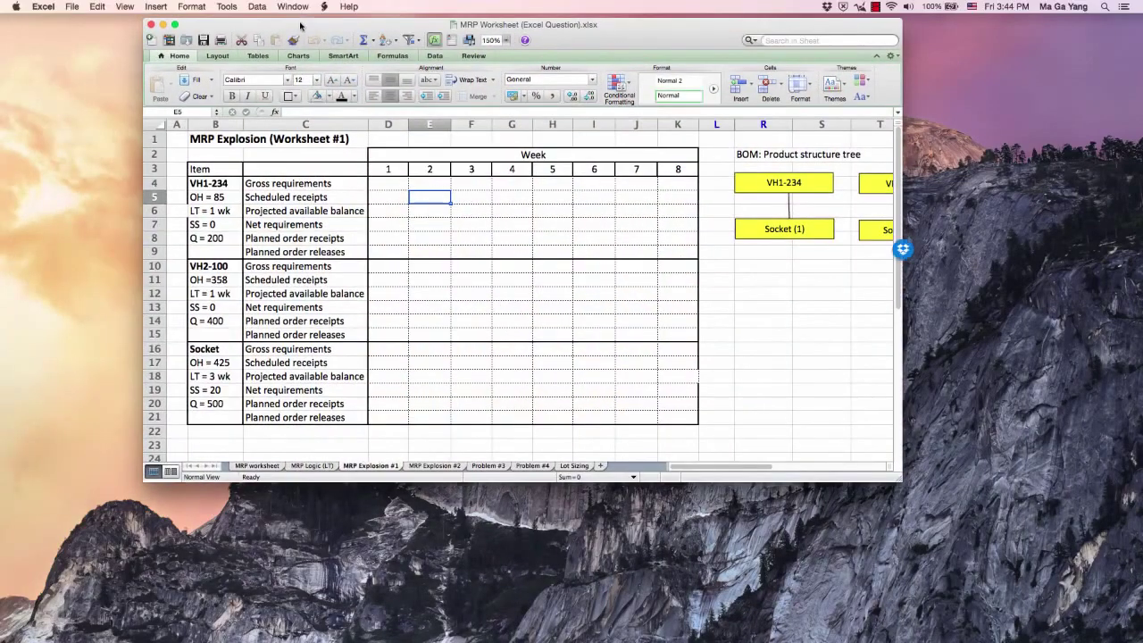
double_click(301, 23)
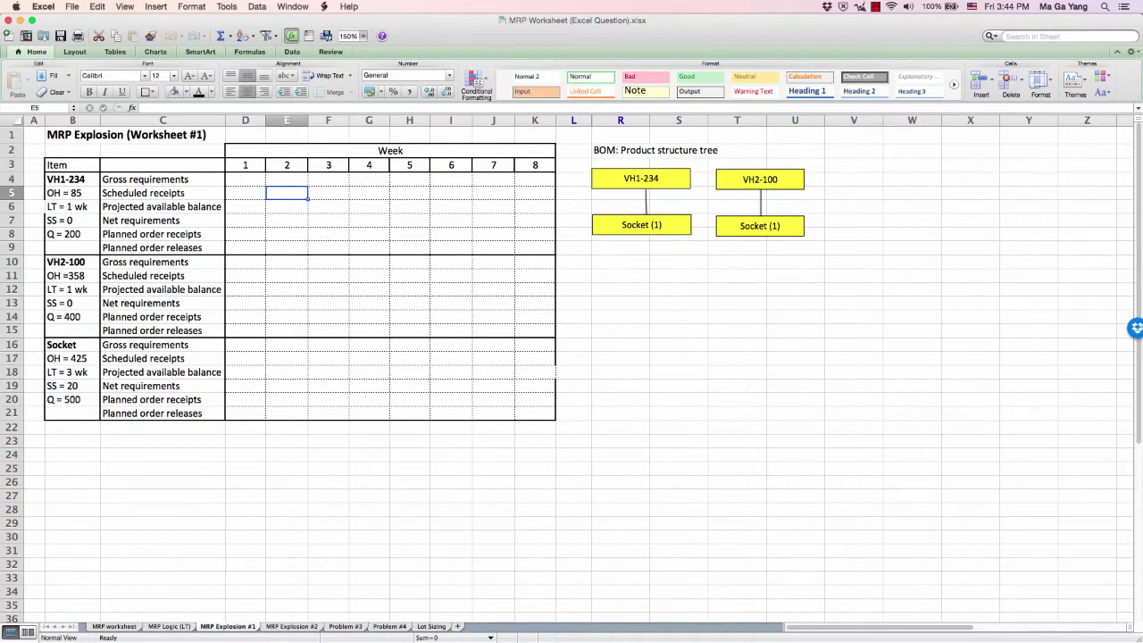
key("super+Tab")
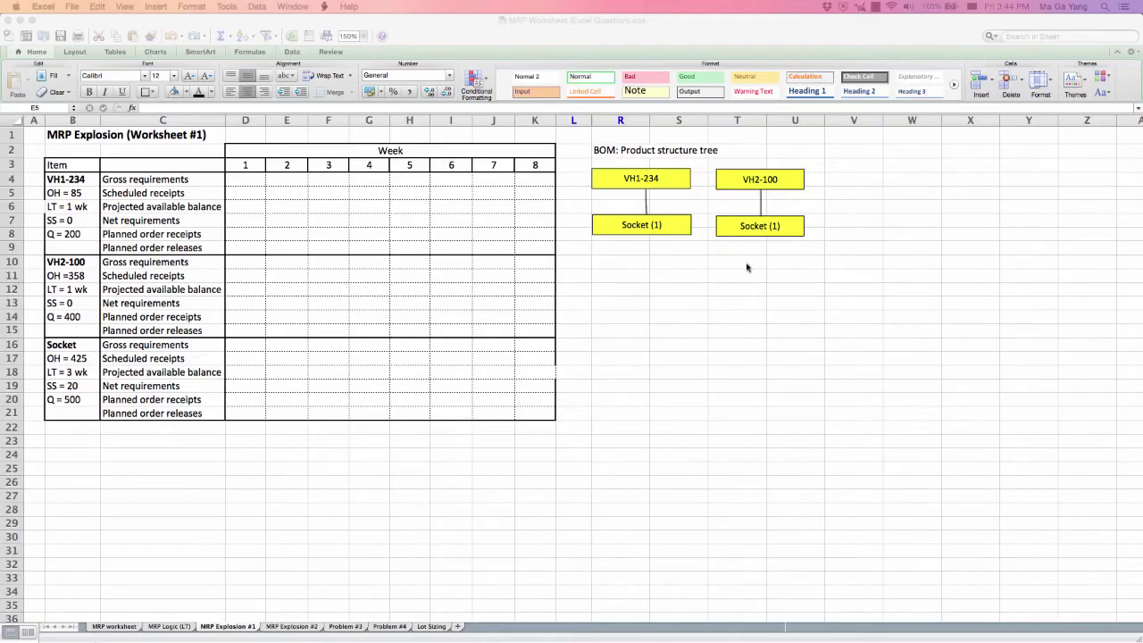
key("super+Tab")
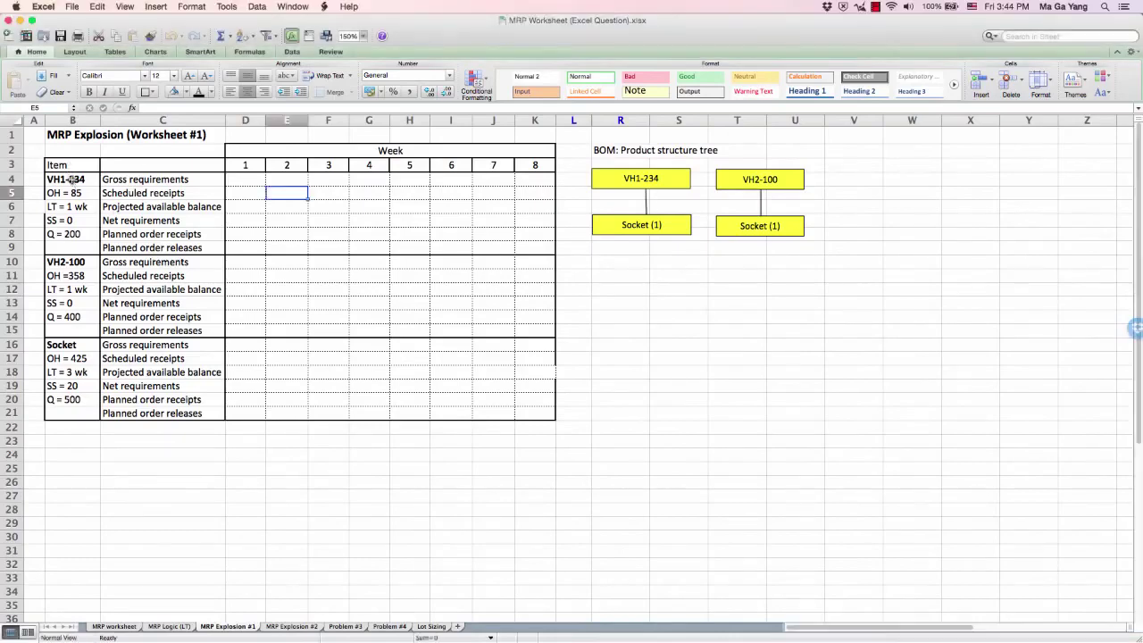
Enter the VH1-234 gross requirements: 34 in week 1, 45 in week 4, 48 in week 6 and 48 in week 8.
left_click_drag(76, 179, 70, 408)
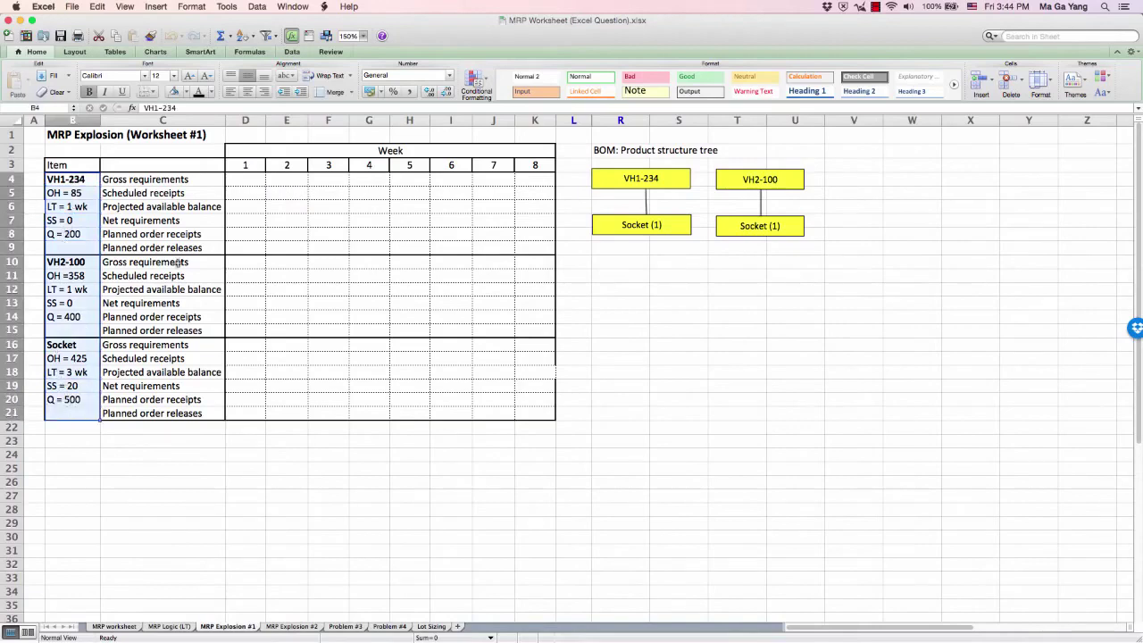
left_click_drag(244, 176, 525, 180)
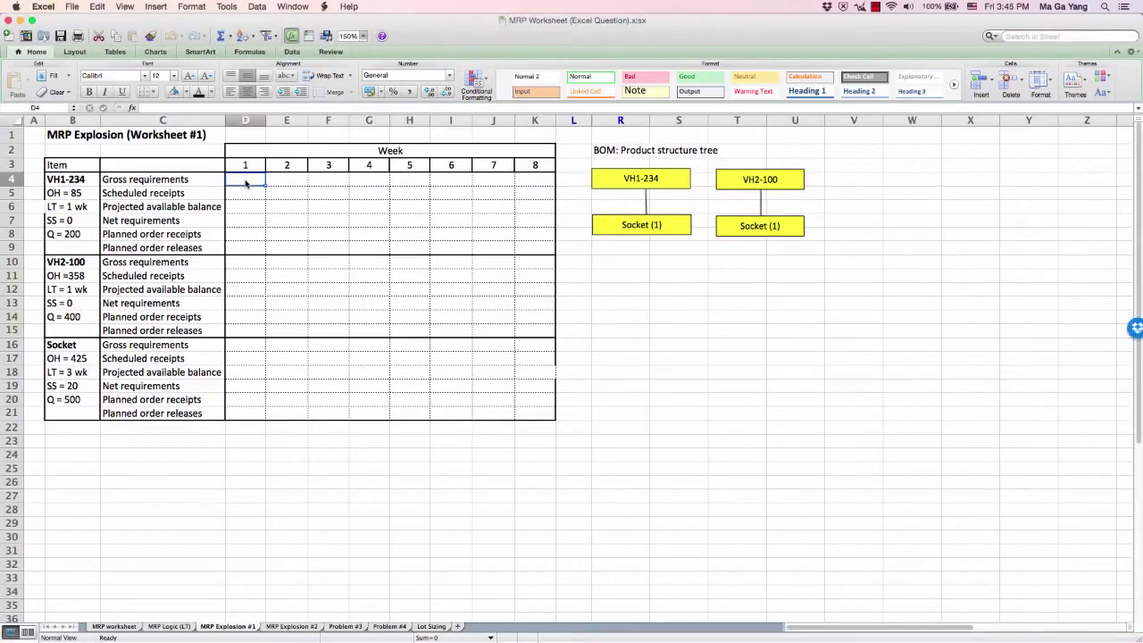
type("34")
key("Tab")
key("Tab")
key("Tab")
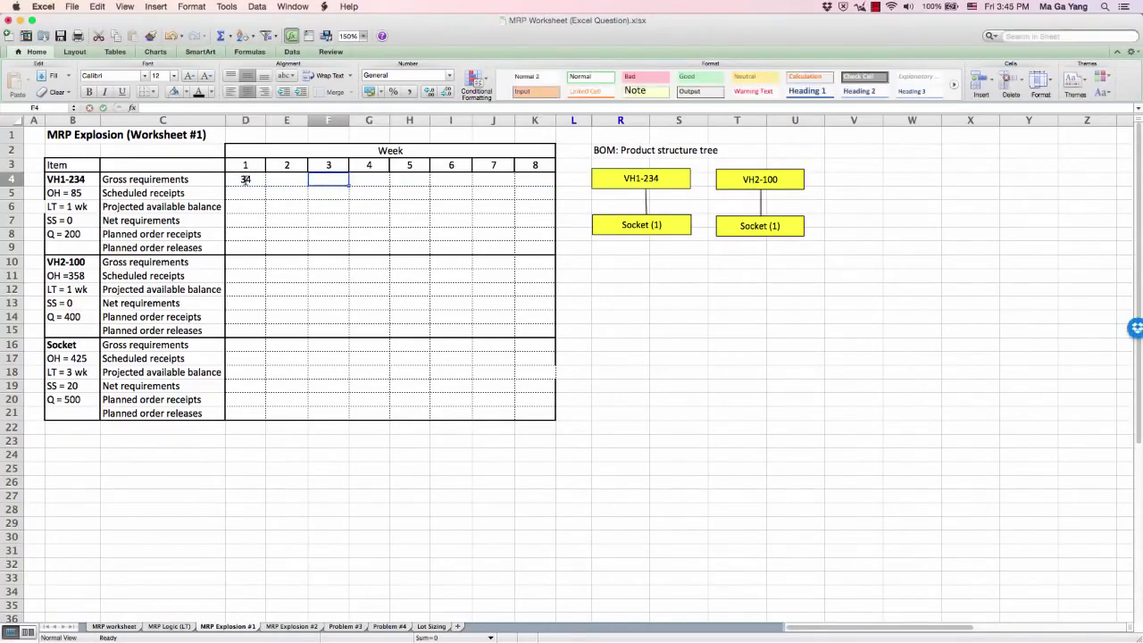
type("45")
key("Tab")
key("Tab")
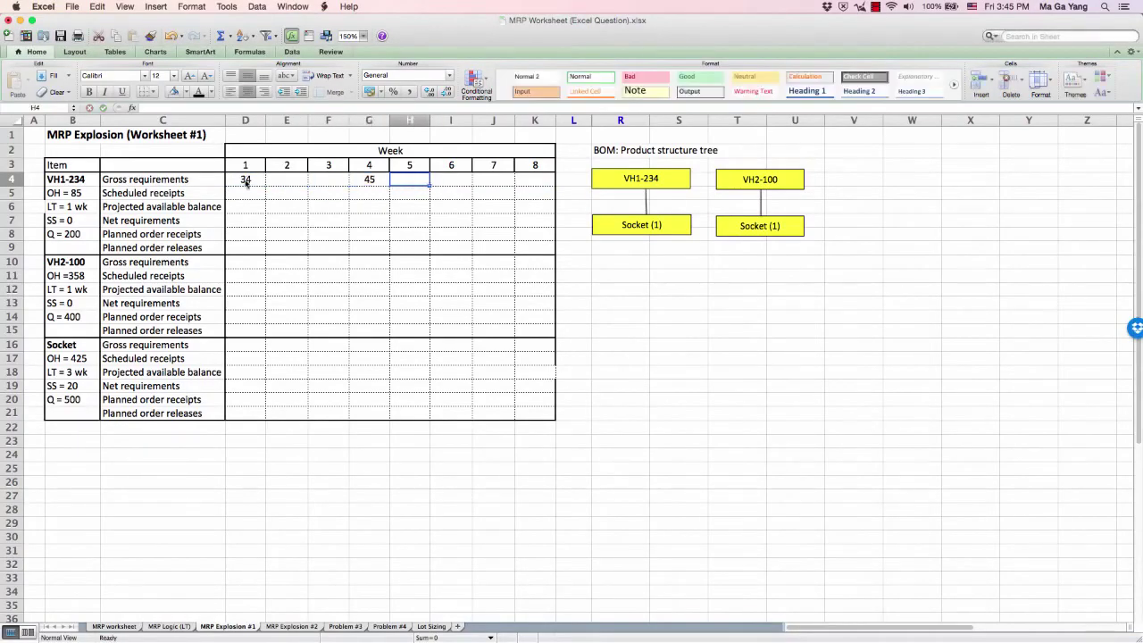
type("48")
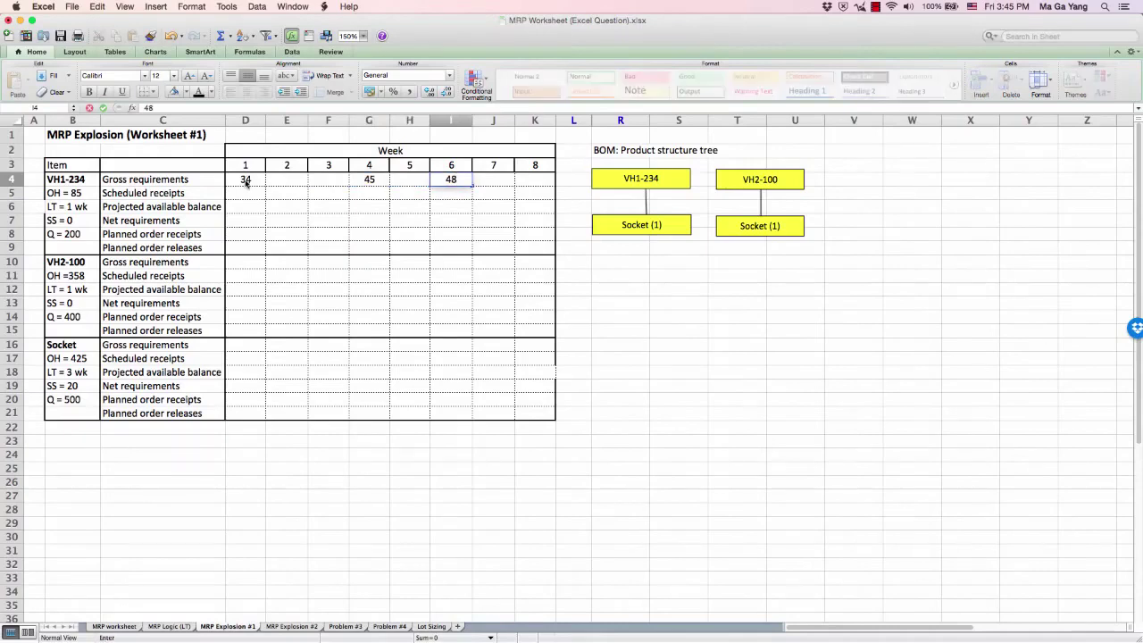
key("Tab")
key("Tab")
type("48")
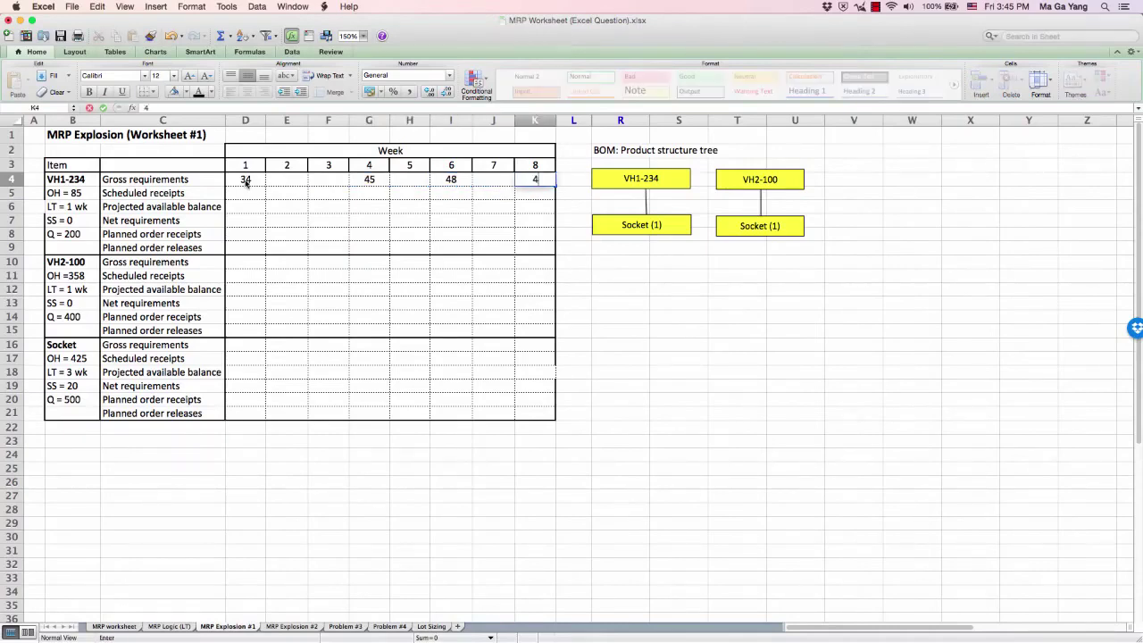
Enter the VH2-100 gross requirements: 104 in week 1, 155 in week 4, 140 in week 6 and 145 in week 8.
left_click(256, 262)
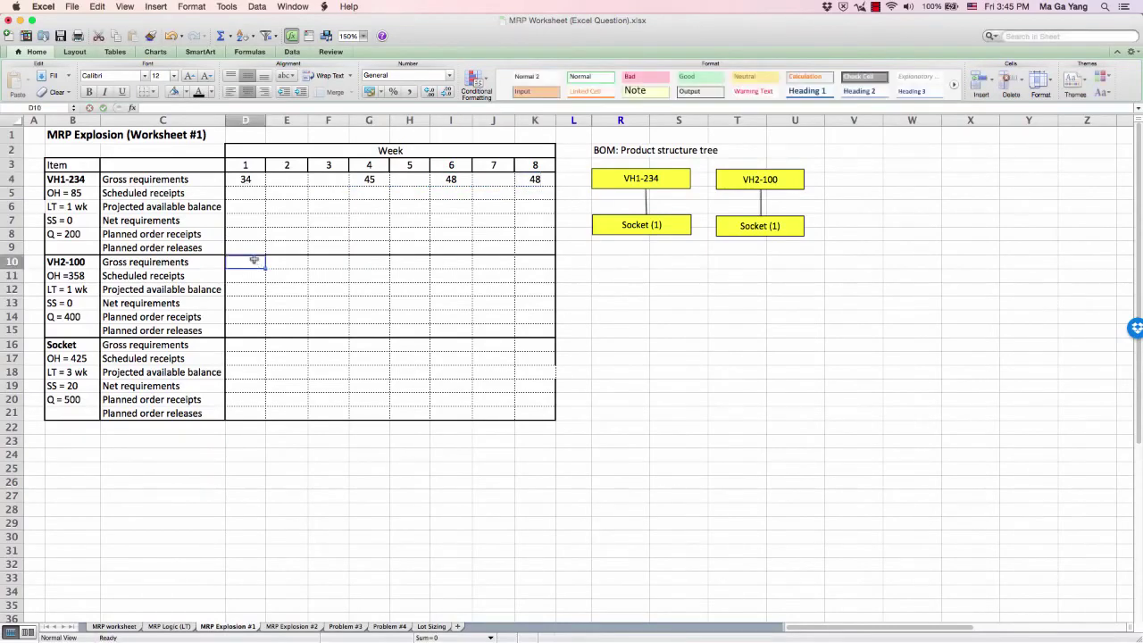
type("104")
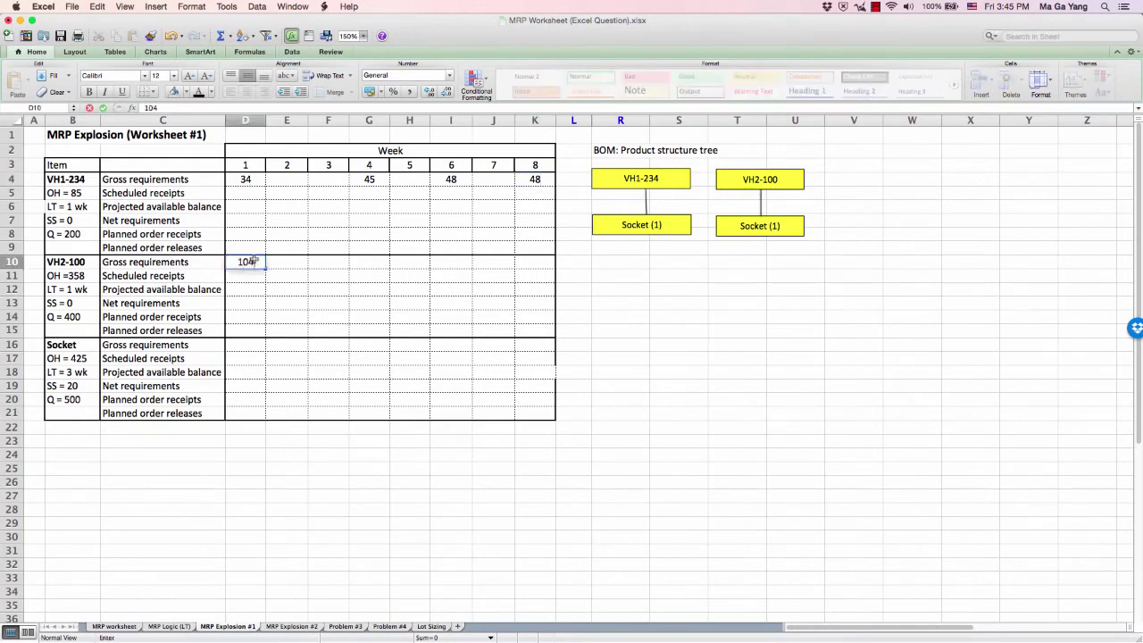
key("Tab")
key("Tab")
key("Tab")
type("1")
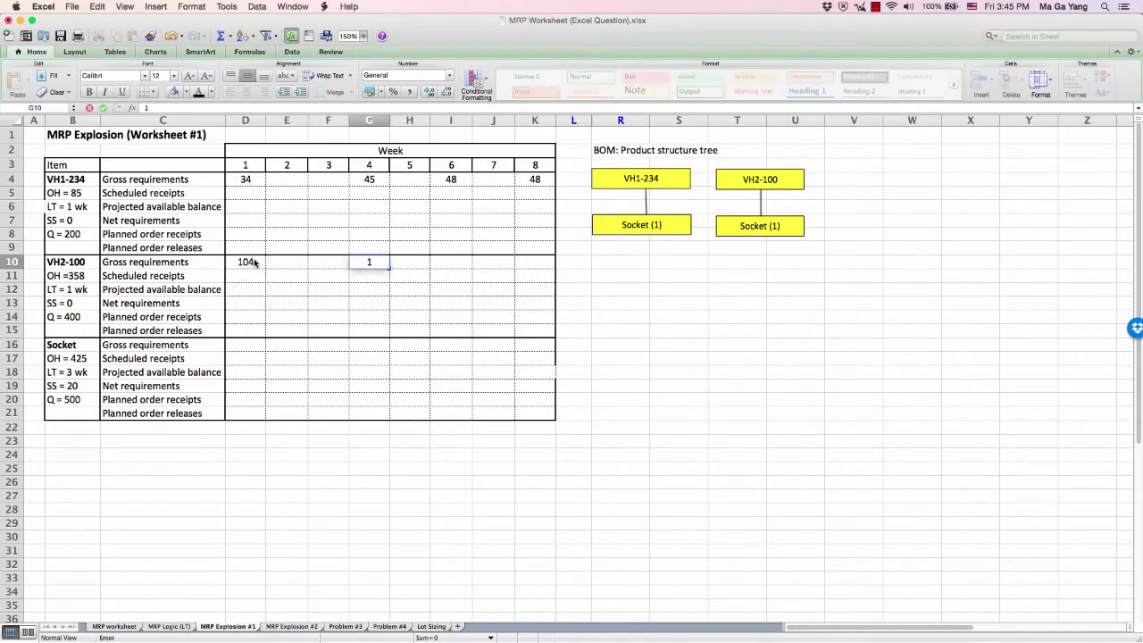
type("55")
key("Tab")
key("Tab")
type("1")
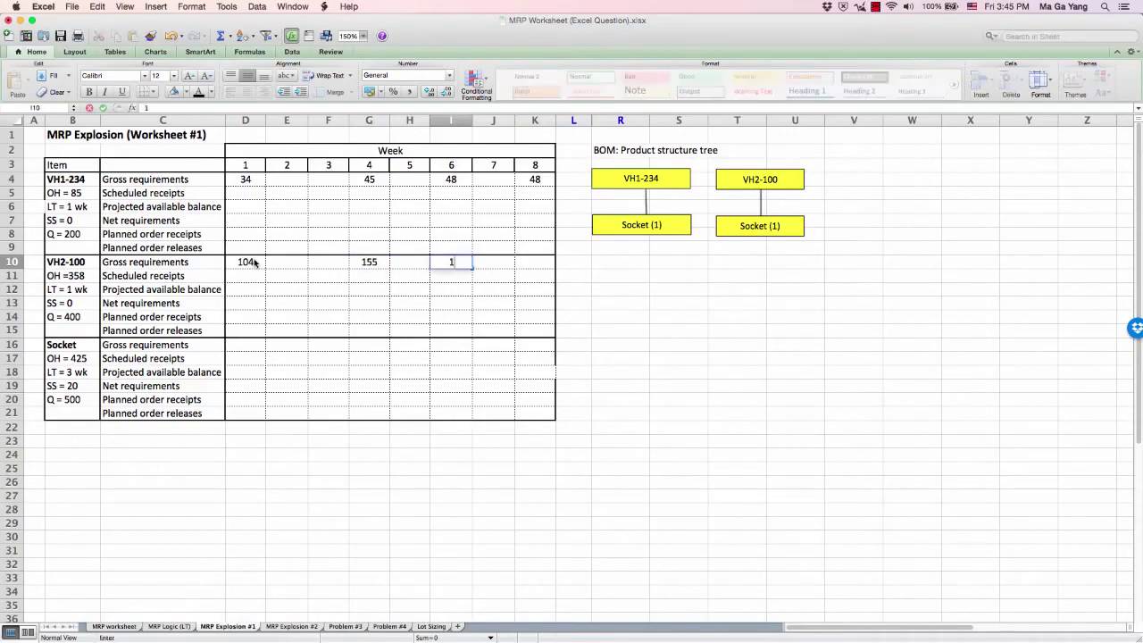
key("Tab")
key("Tab")
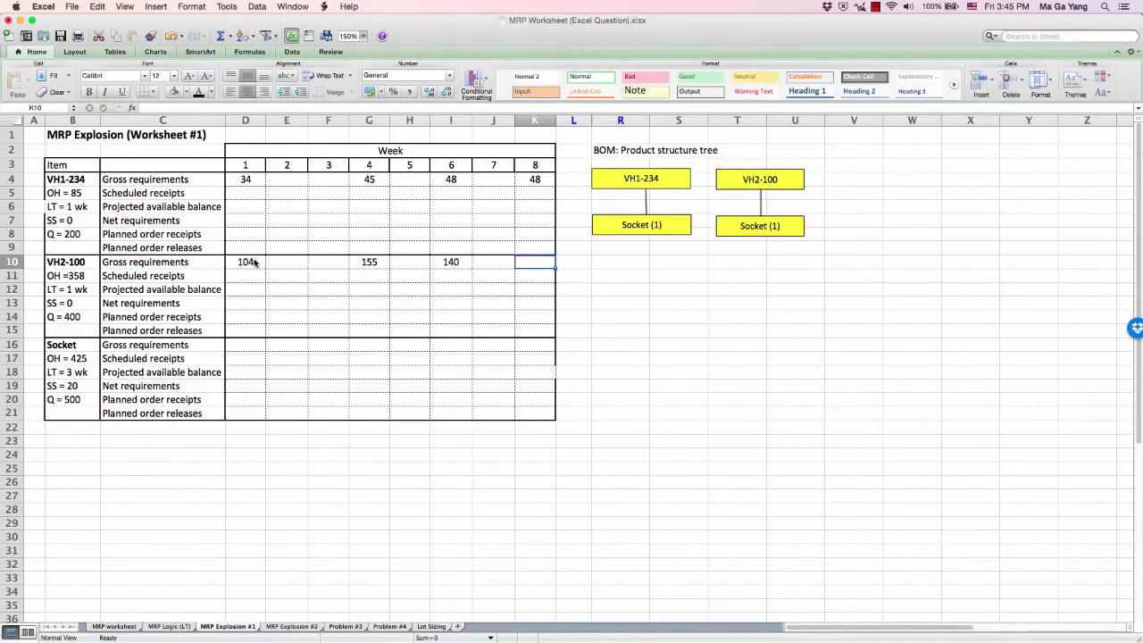
type("145")
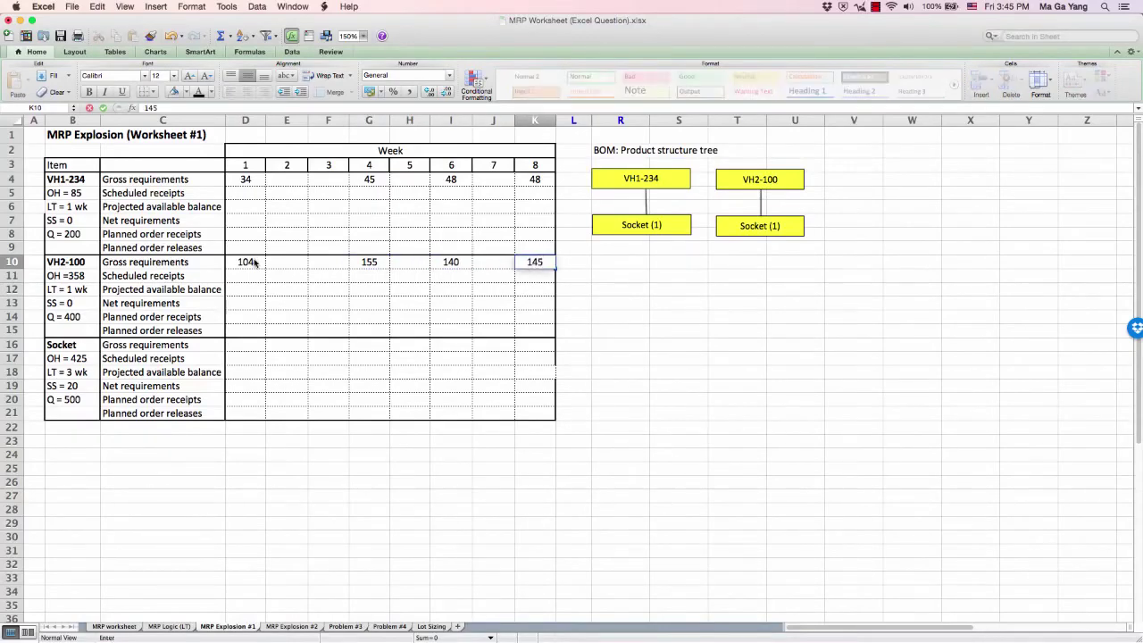
left_click(255, 261)
Review the VH1-234 and VH2-100 item names and compare their gross requirements for weeks 1 and 4.
left_click_drag(244, 179, 534, 181)
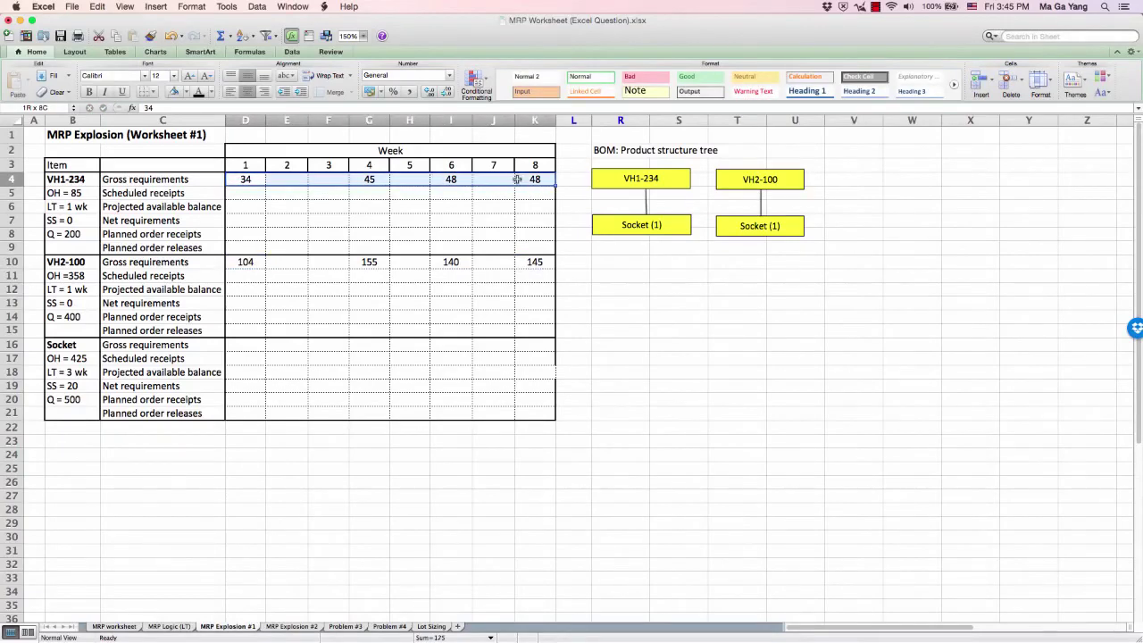
left_click(75, 179)
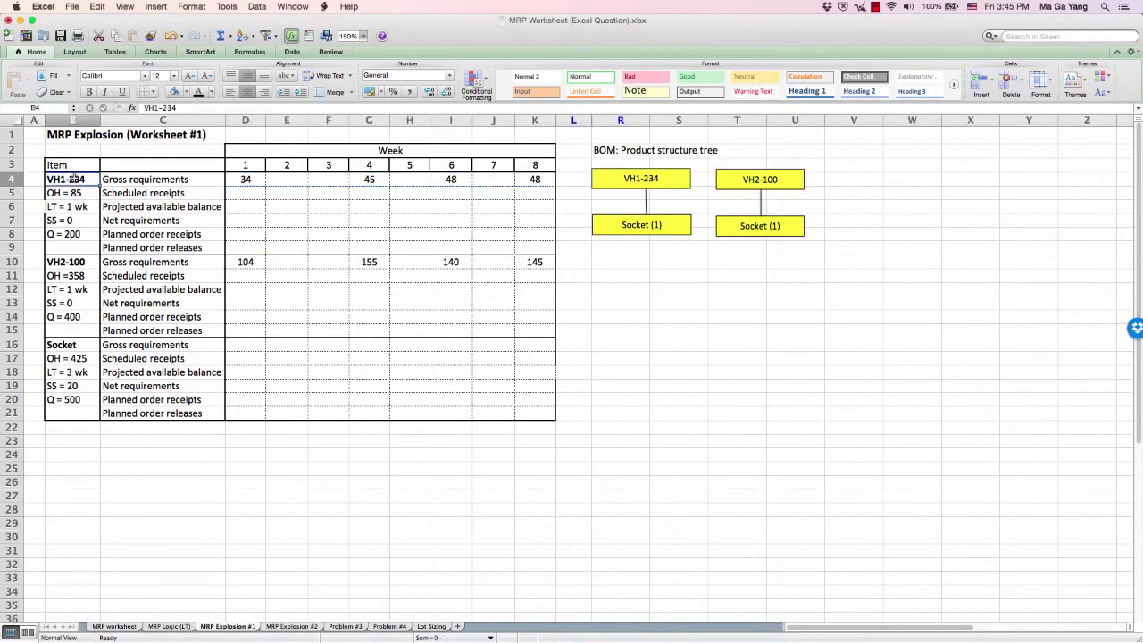
left_click(84, 264)
left_click(68, 178)
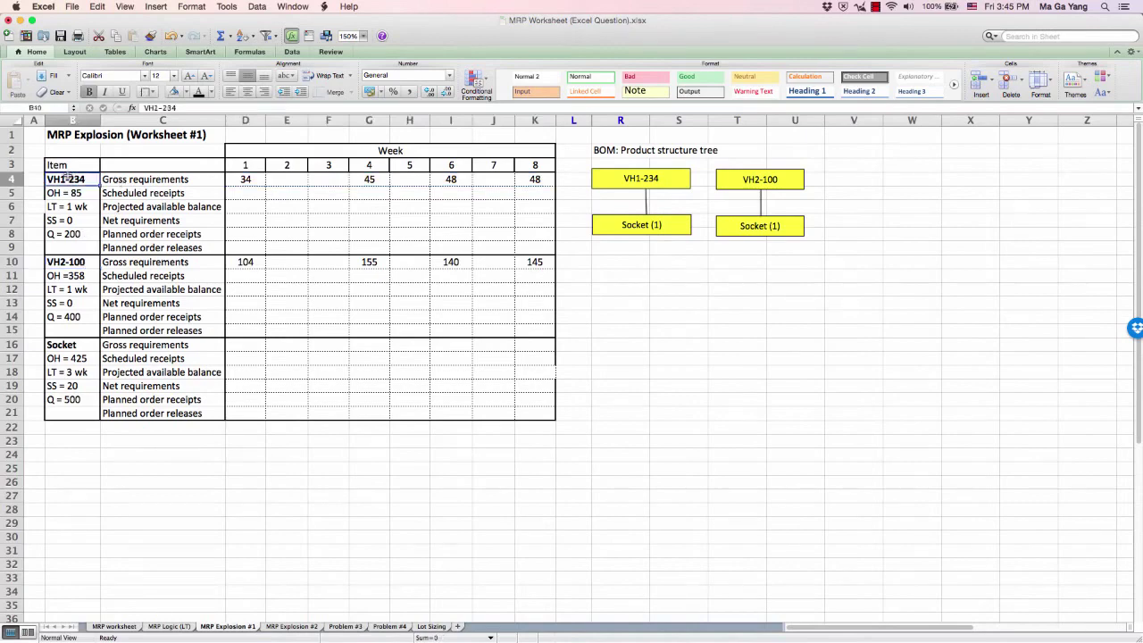
left_click(75, 264)
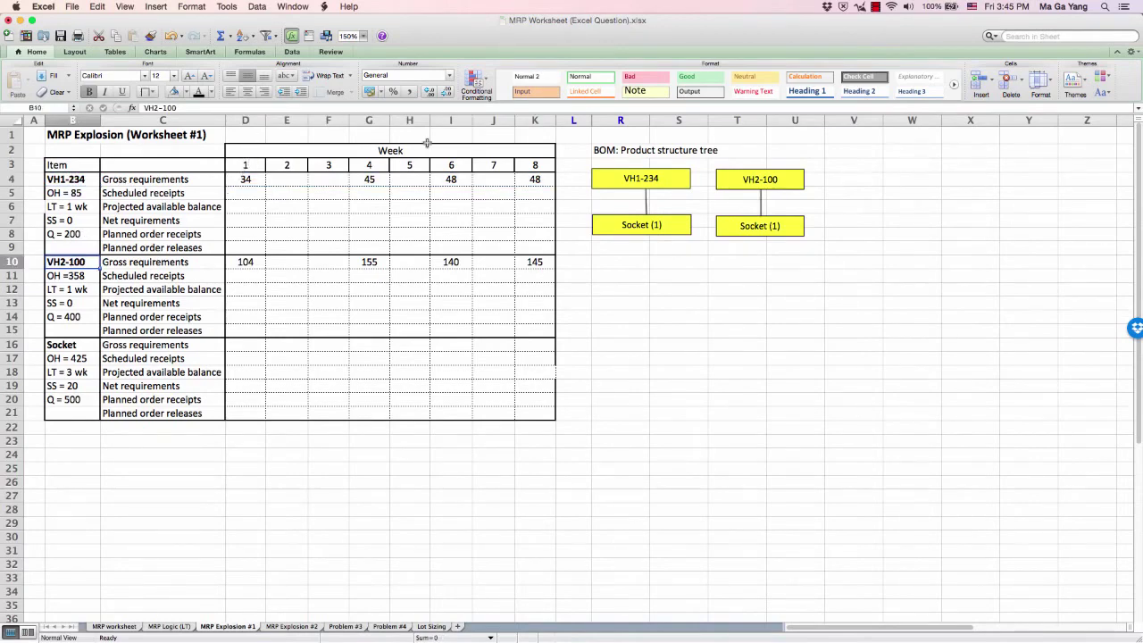
left_click(247, 180)
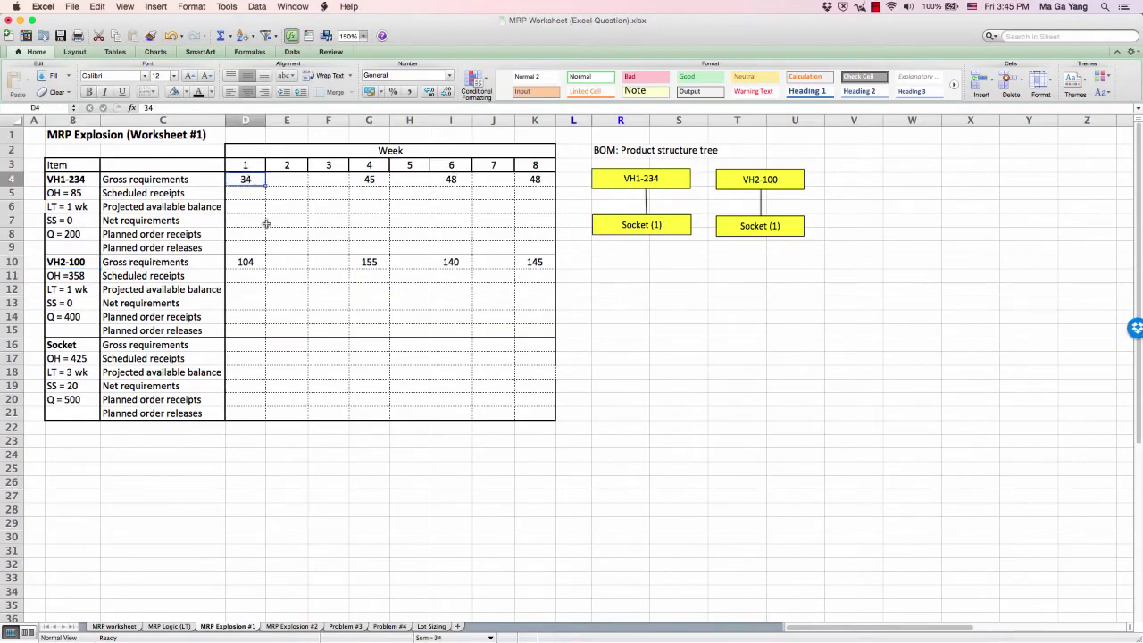
left_click(255, 262)
left_click(369, 182)
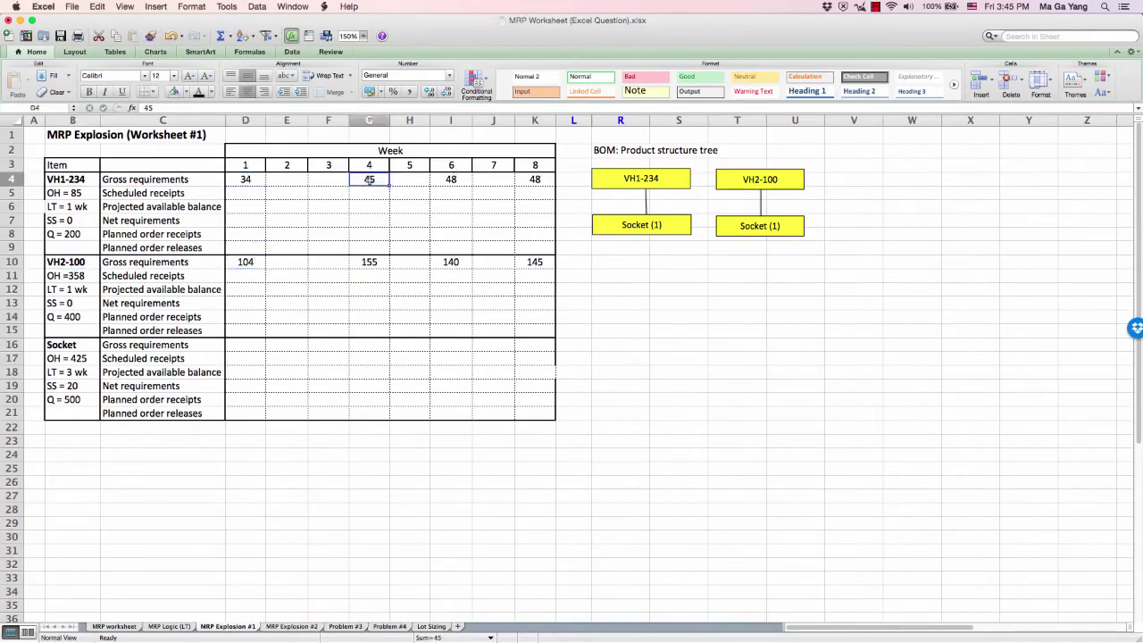
left_click(375, 259)
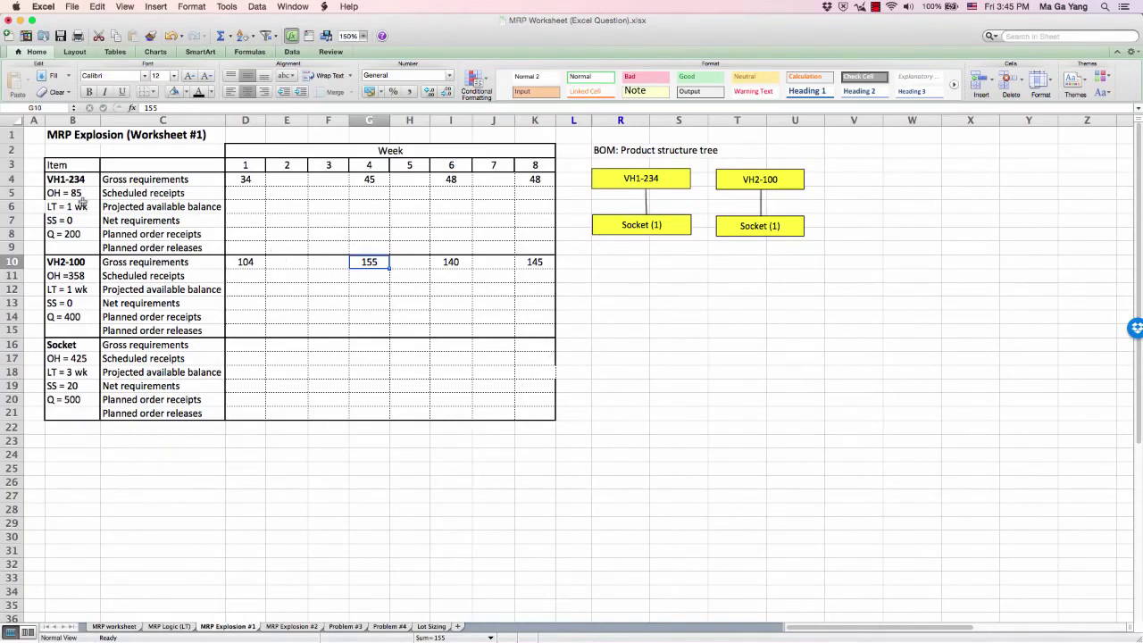
Highlight the Projected available balance labels of VH1-234 and VH2-100 with a yellow fill.
left_click(107, 206)
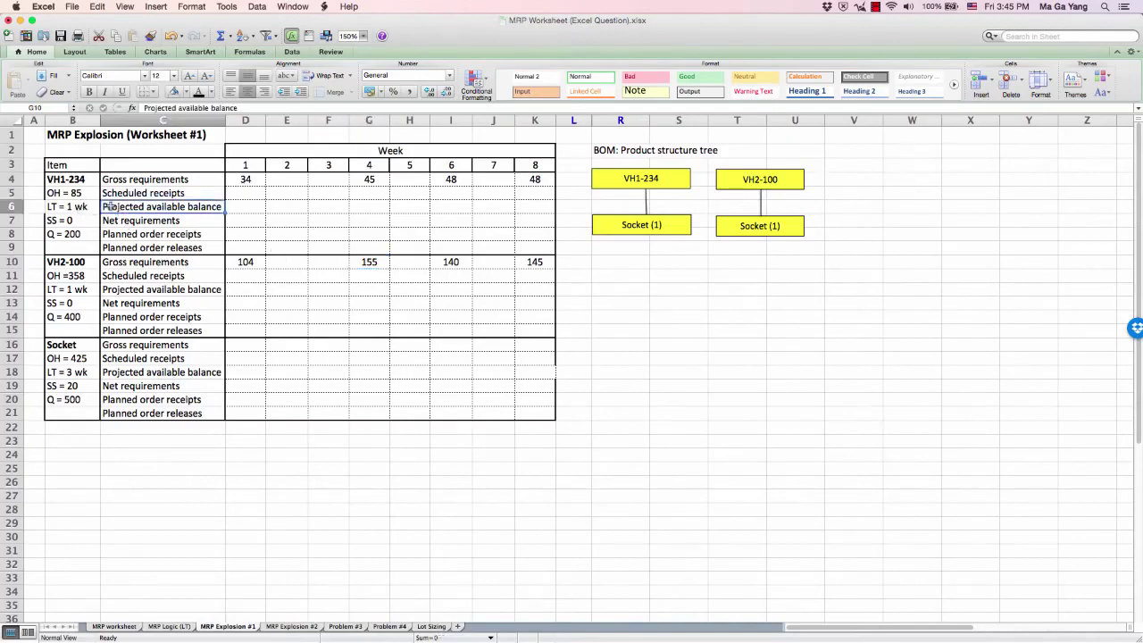
mouse_move(107, 206)
left_mouse_down()
mouse_move(200, 195)
mouse_move(179, 207)
left_mouse_up()
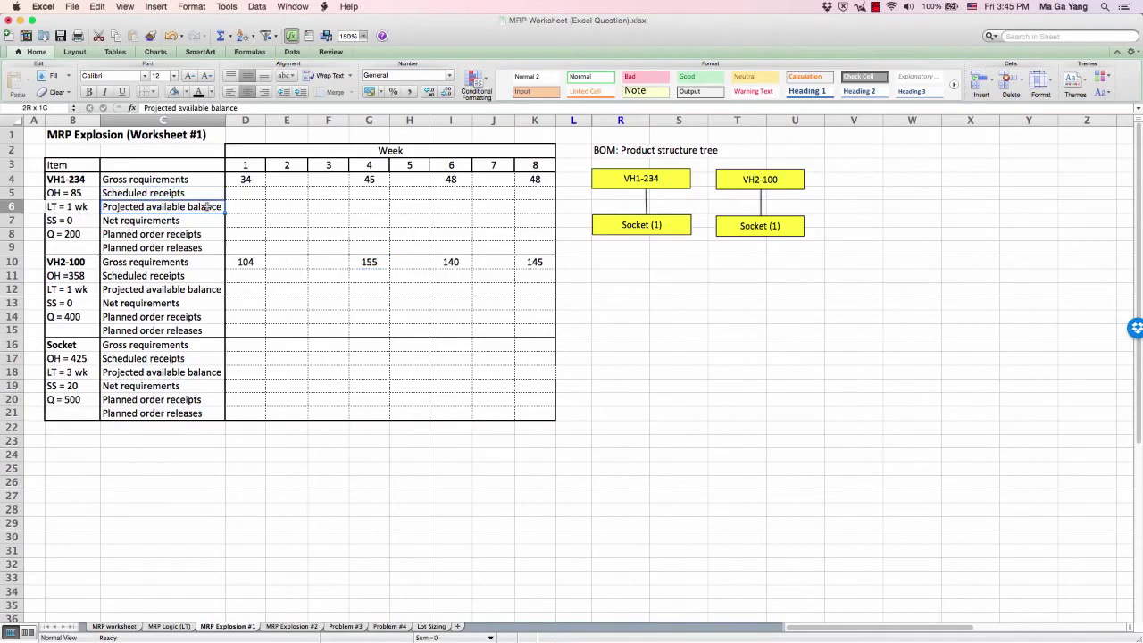
left_click(191, 94)
left_click(195, 180)
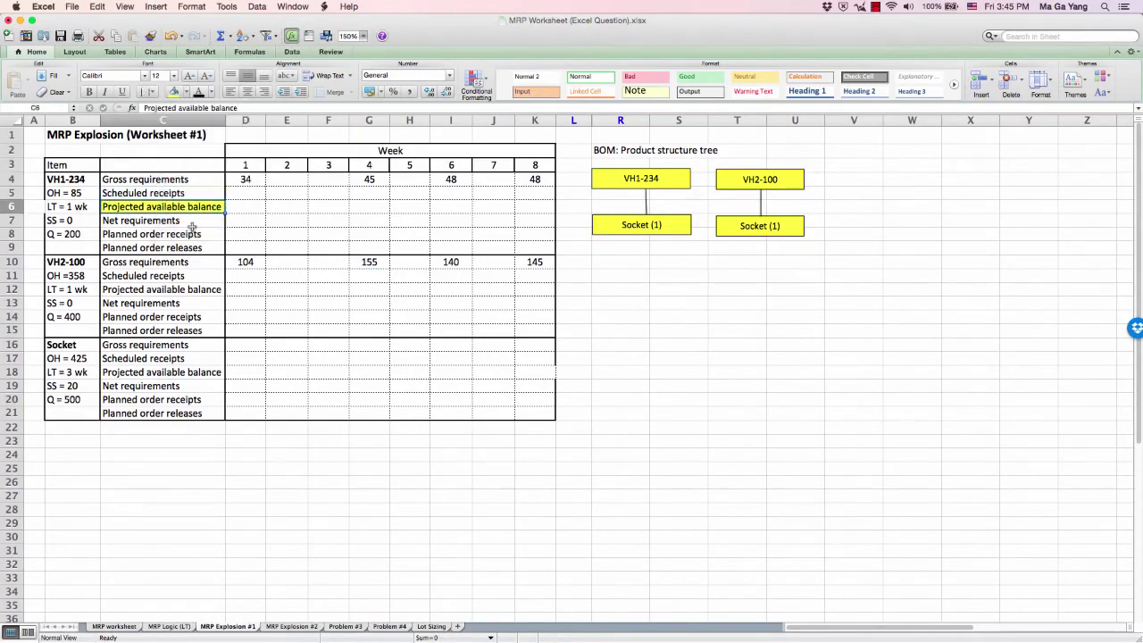
left_click(191, 289)
left_click(178, 93)
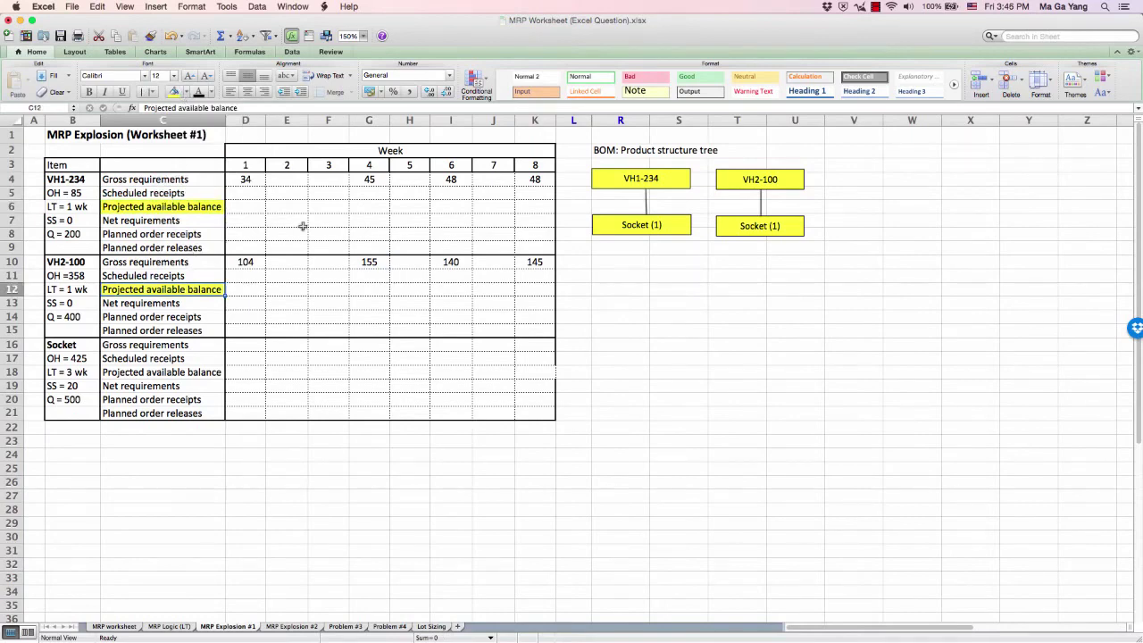
left_click(250, 207)
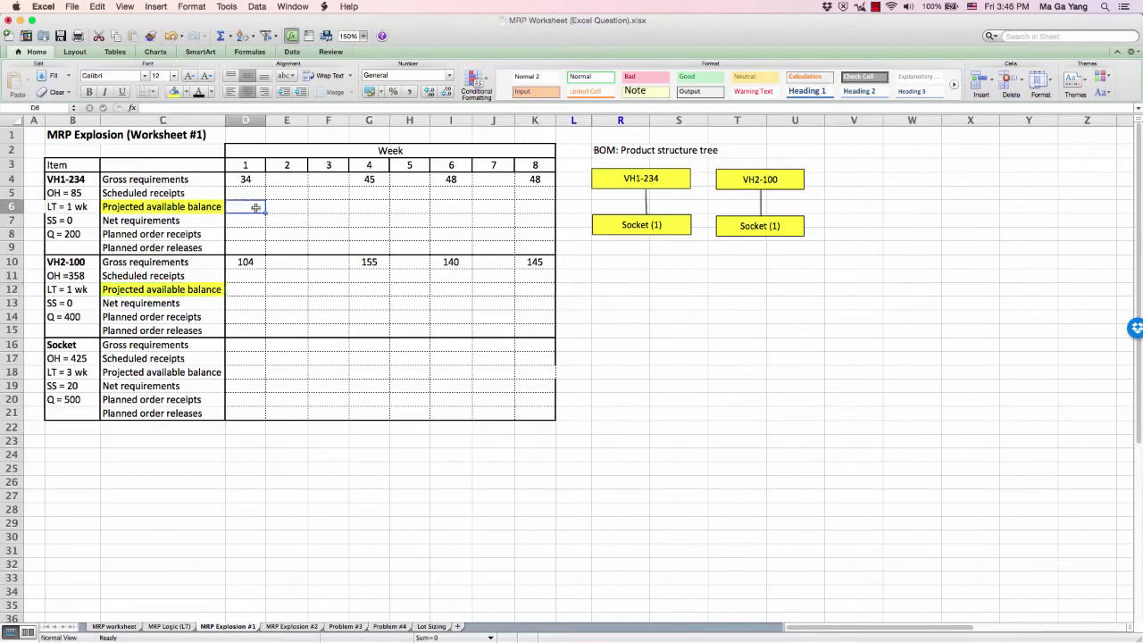
left_click(288, 209)
left_click(317, 209)
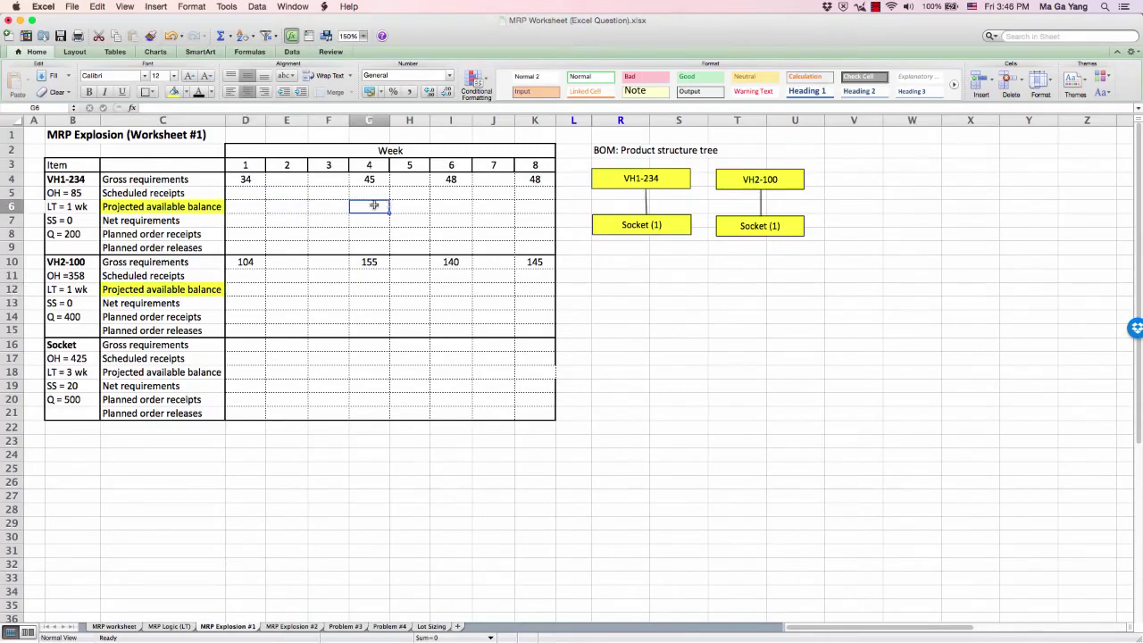
left_click_drag(259, 206, 534, 212)
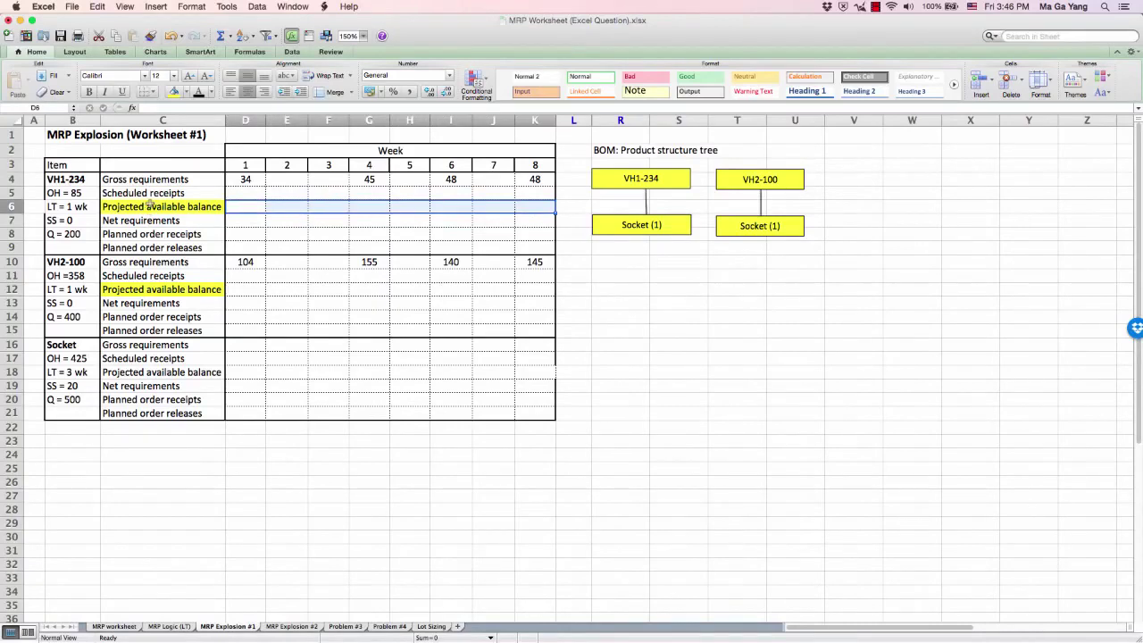
Remove the yellow fill from the Projected available balance labels of VH1-234 and VH2-100.
left_click_drag(160, 193, 176, 289)
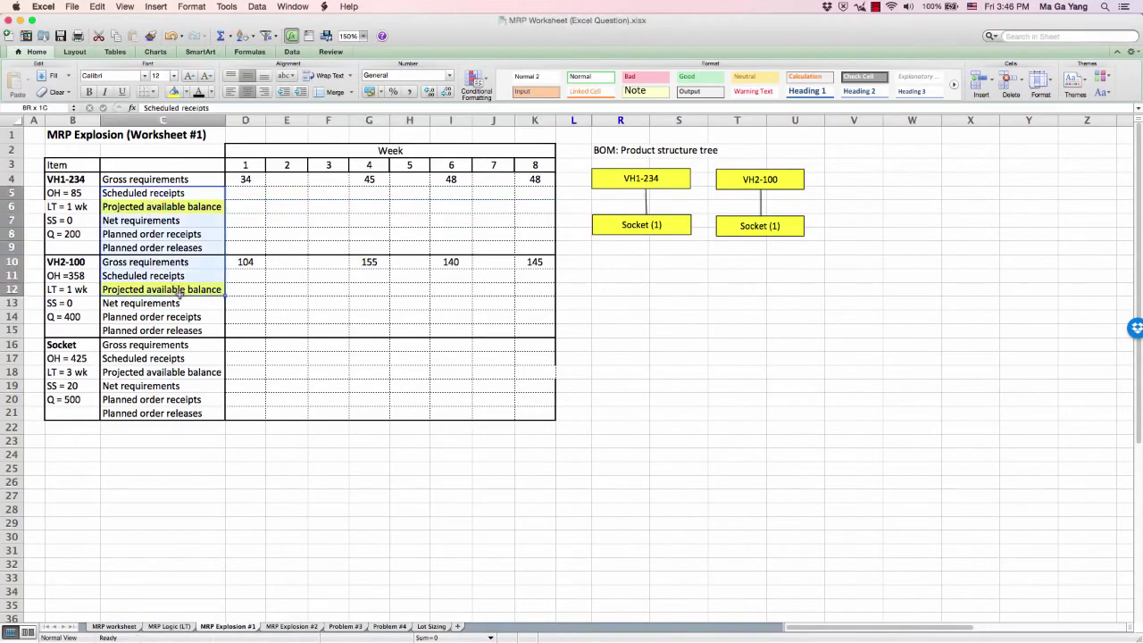
left_click(185, 92)
left_click(209, 197)
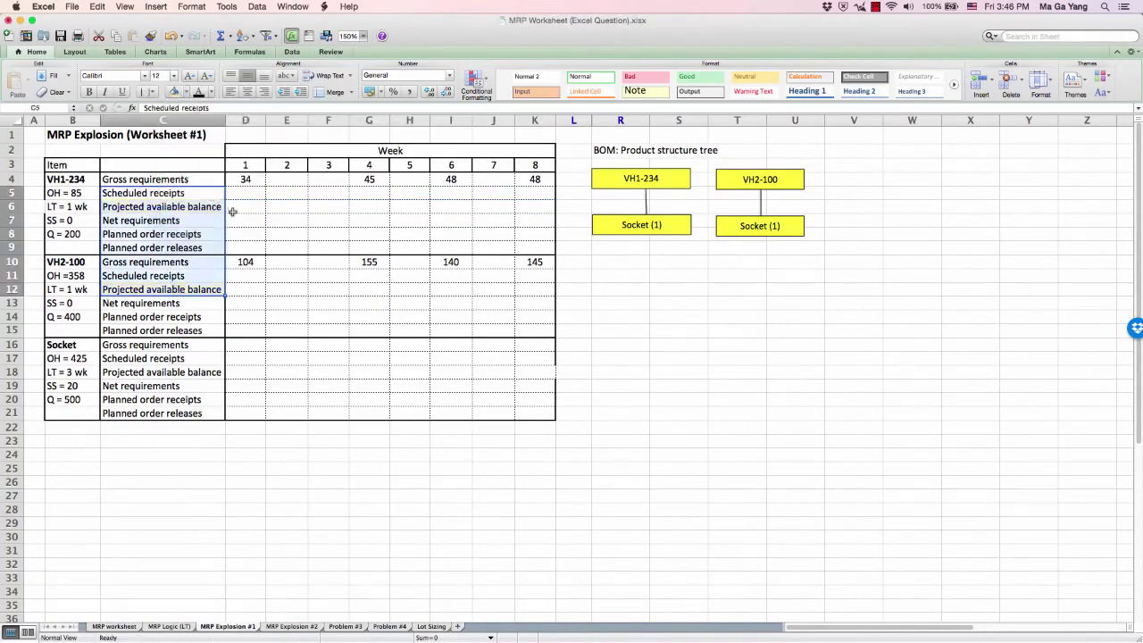
Calculate VH1-234's projected available balance for week 1 with the formula =85-34.
left_click(232, 210)
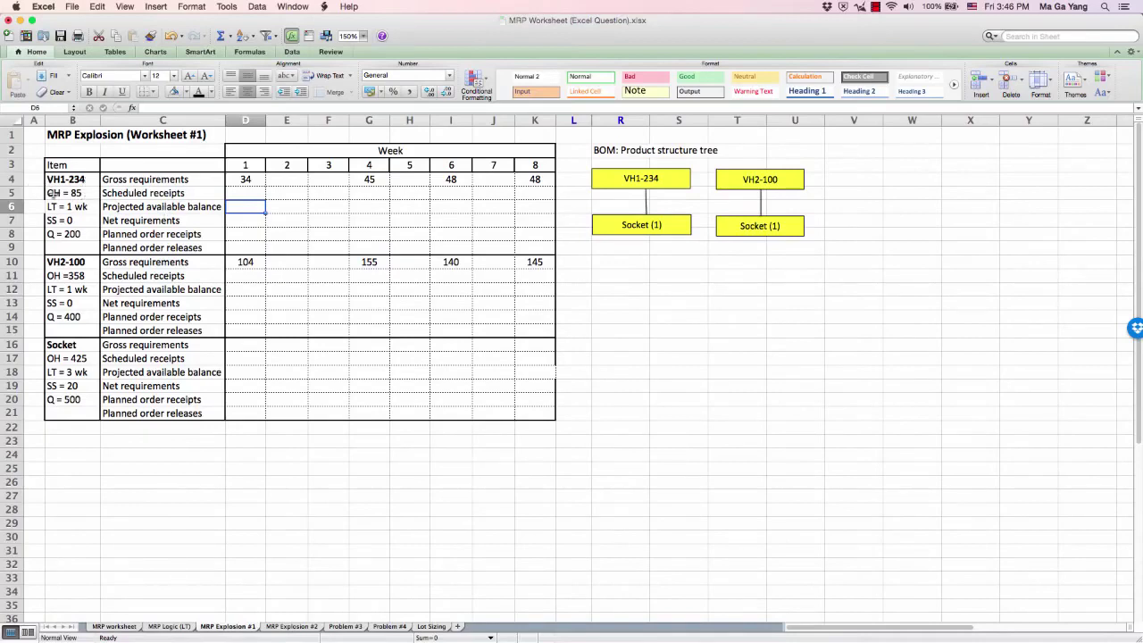
type("=")
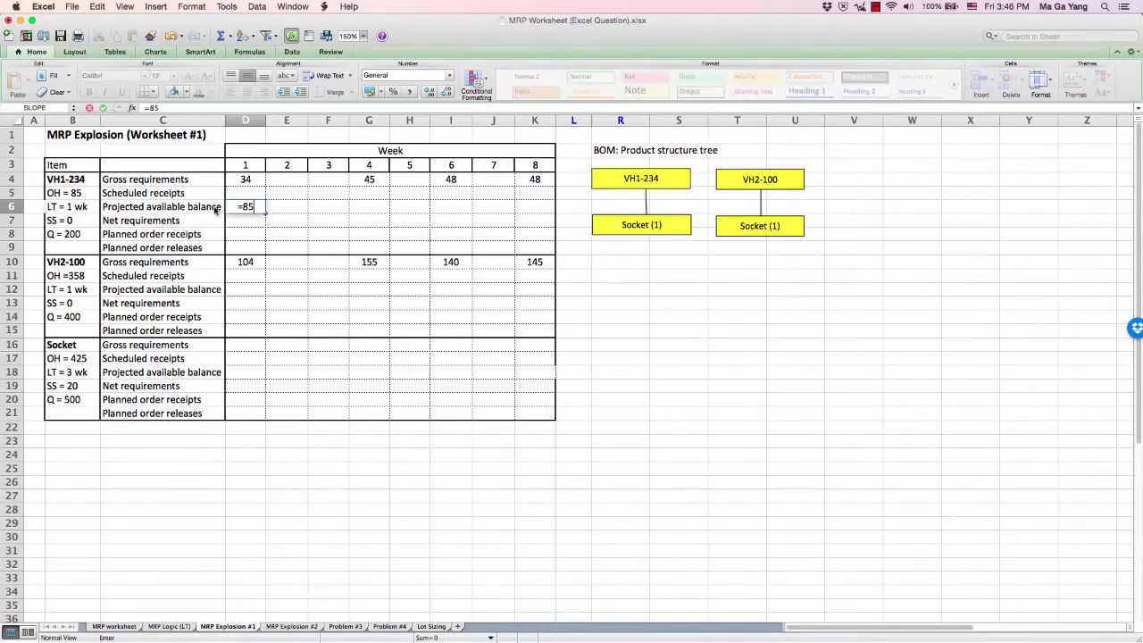
type("85-34")
key("Return")
left_click(259, 204)
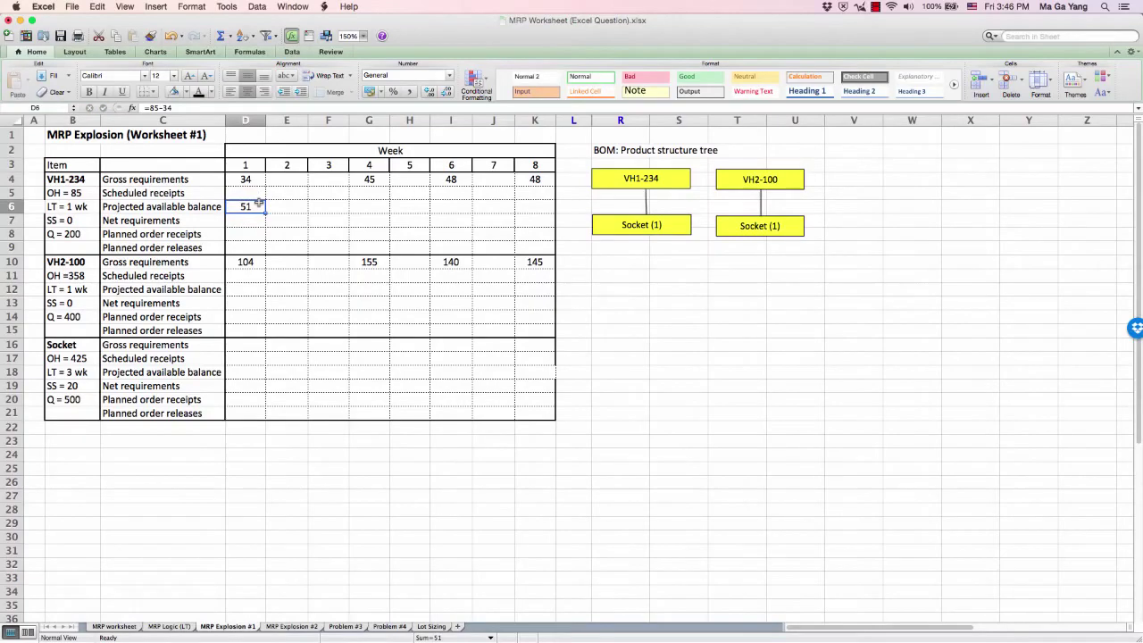
Enter 51 as VH1-234's projected available balance for weeks 2 and 3.
key("Right")
type("5")
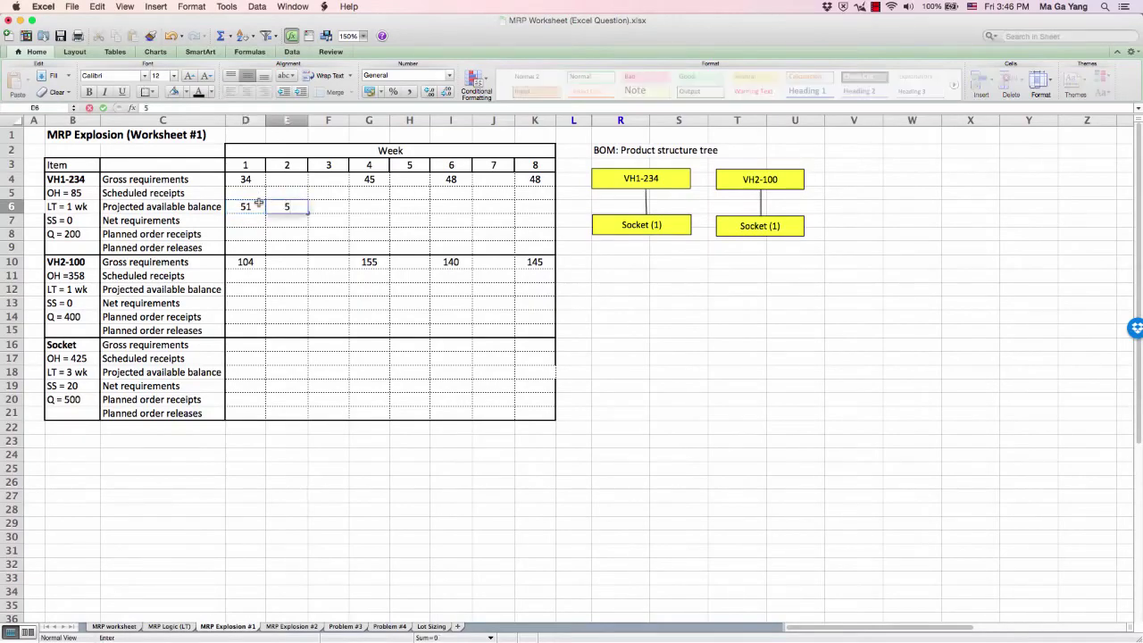
key("Right")
type("5")
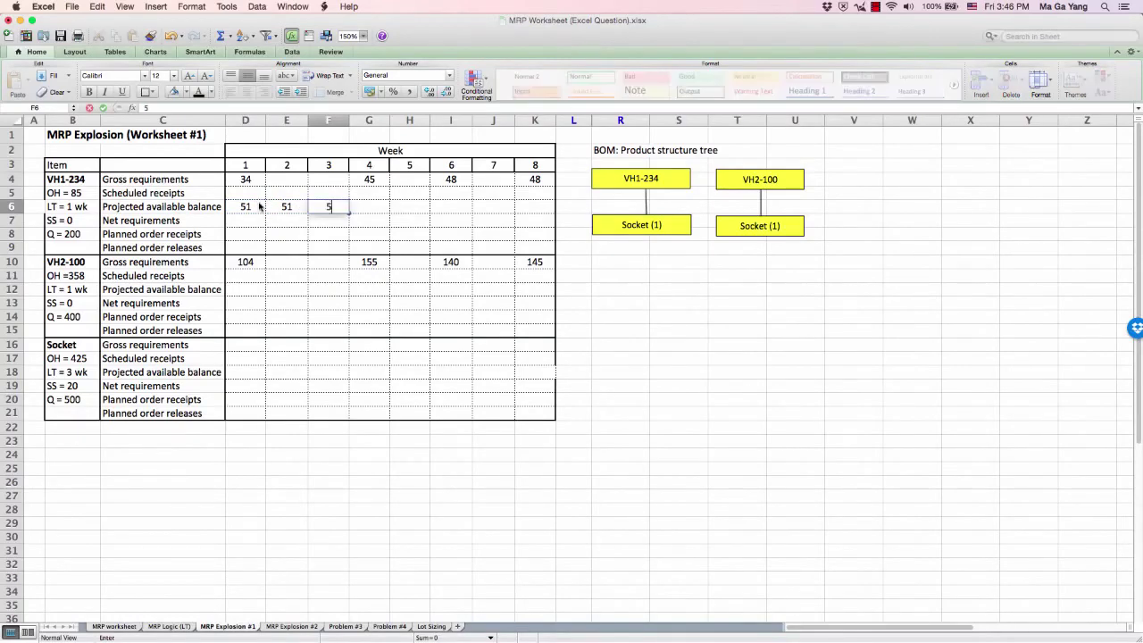
left_click_drag(282, 178, 314, 181)
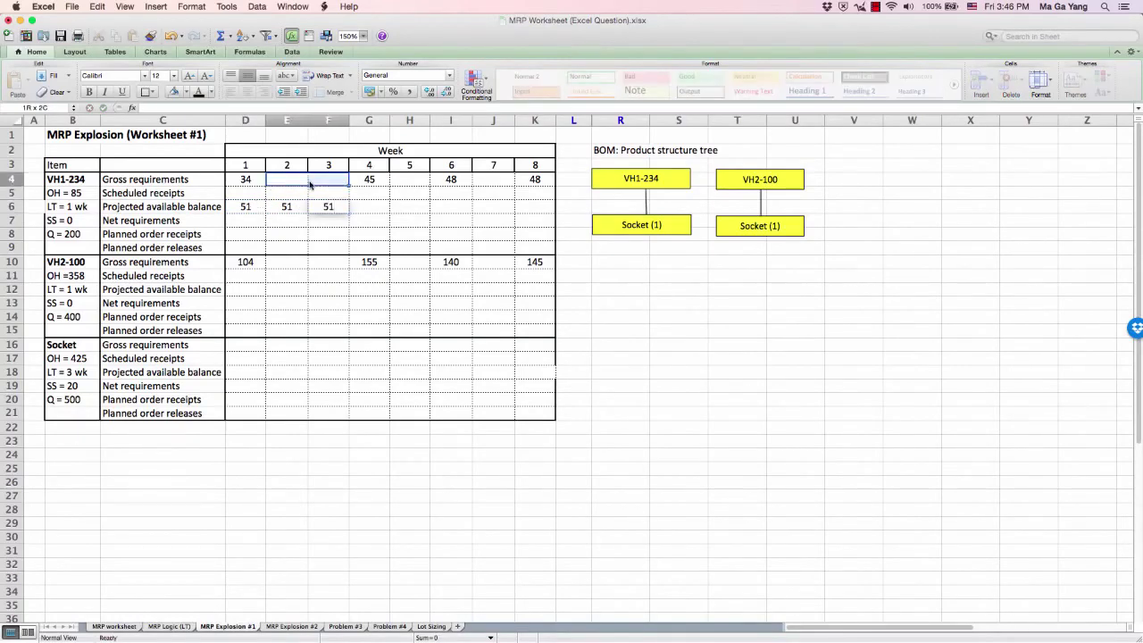
Fill VH1-234's projected available balance with =51-45 in week 4 and 6 in week 5.
left_click(351, 207)
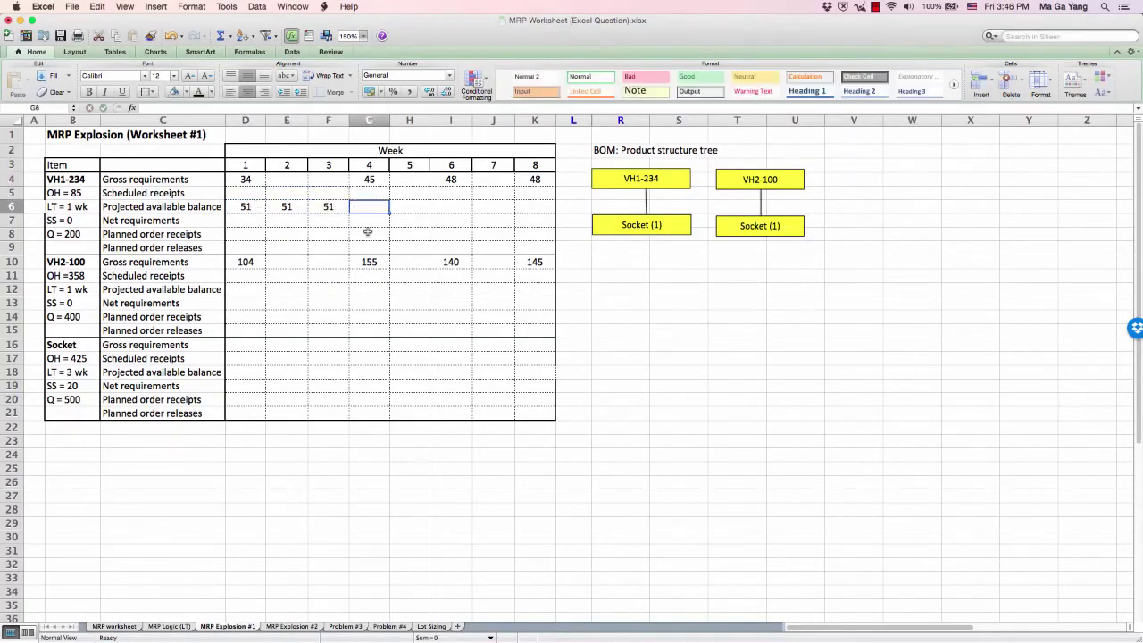
type("=51")
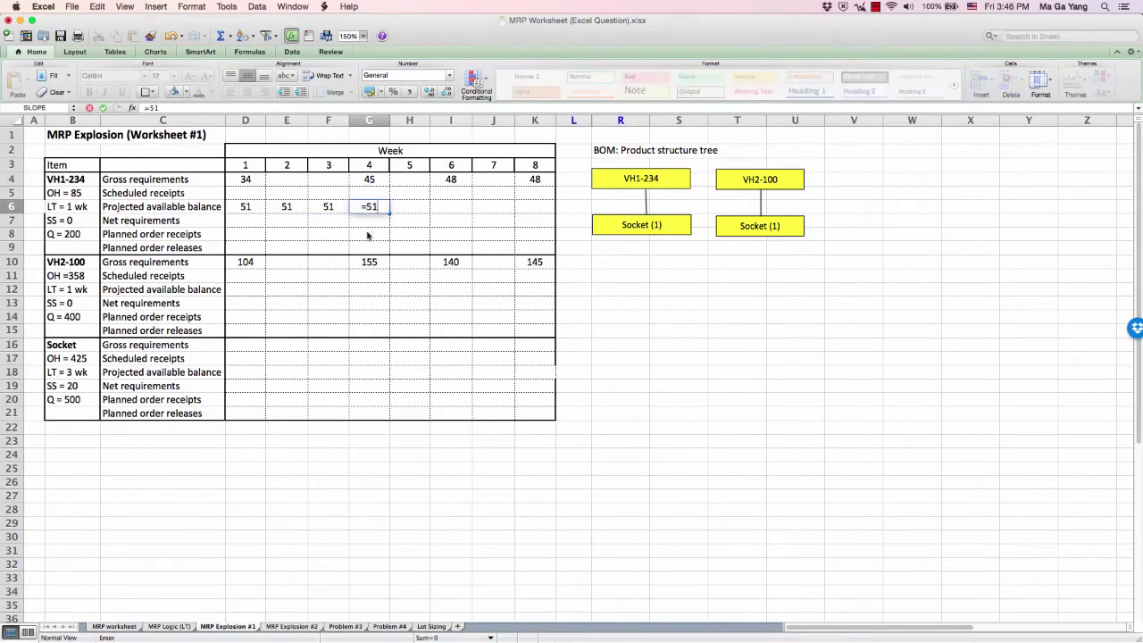
type("-45")
key("Return")
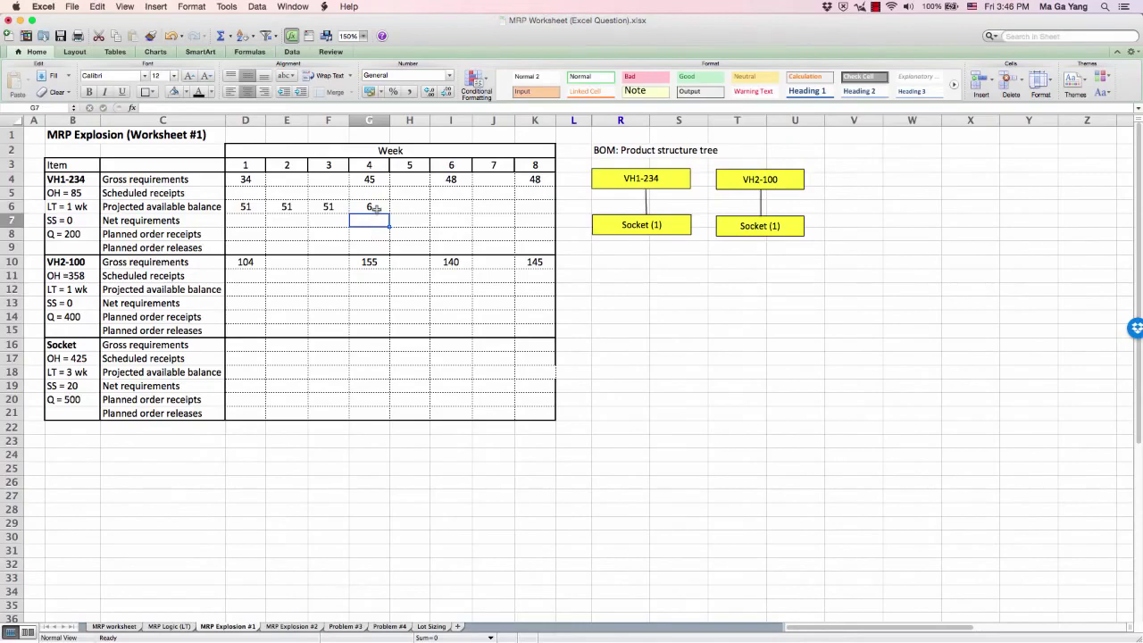
left_click(376, 208)
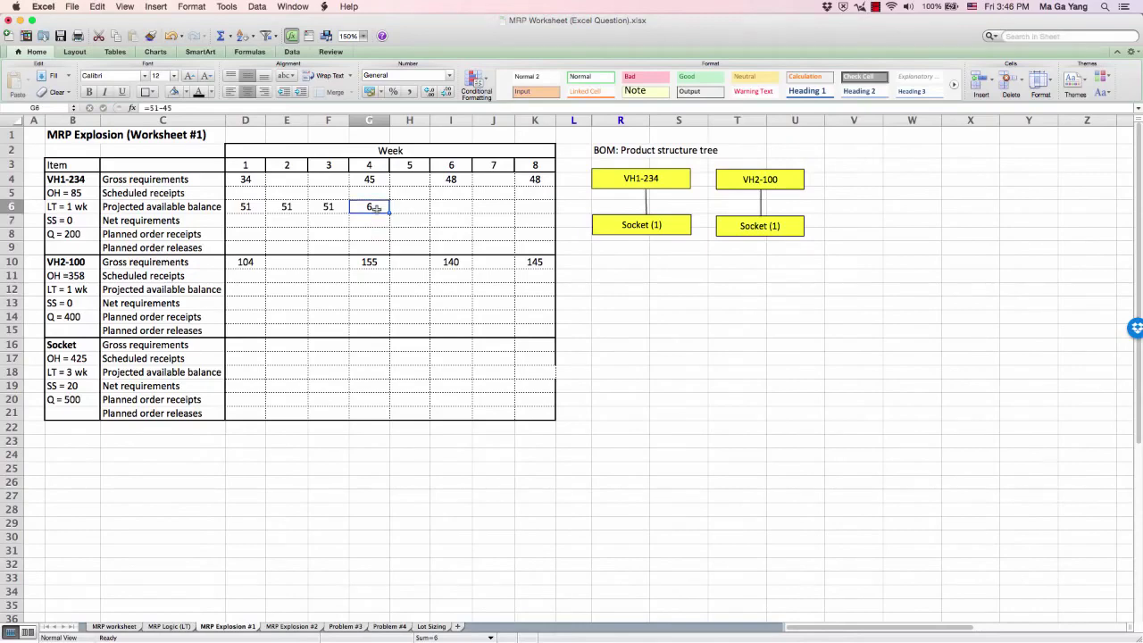
left_click(413, 208)
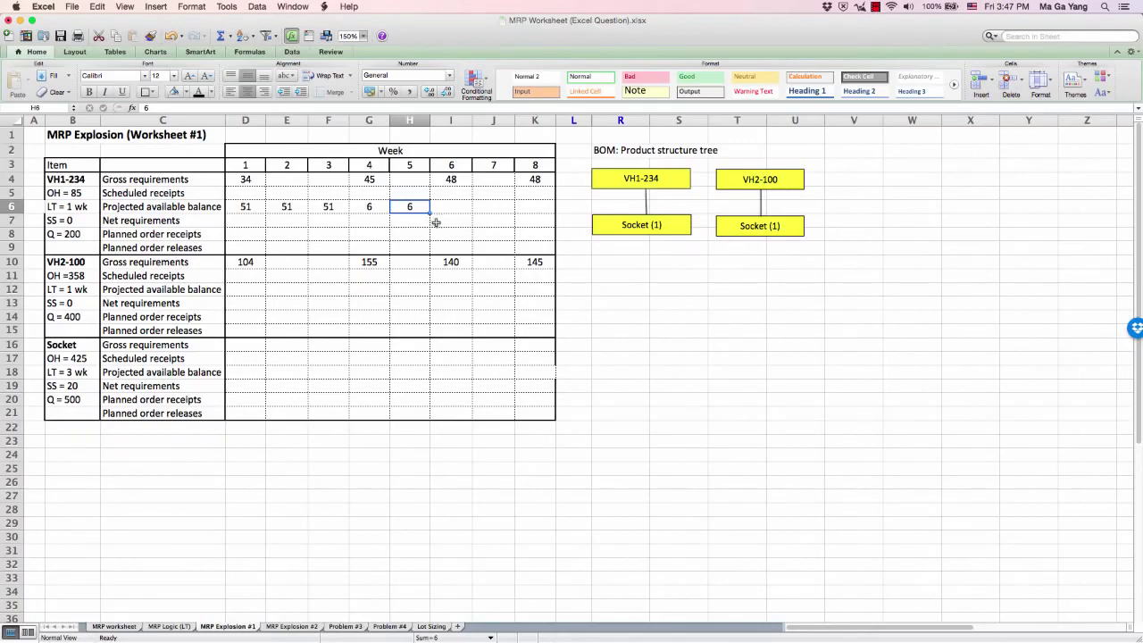
Calculate VH1-234's net requirement for week 6 with the formula =48-6.
left_click(435, 222)
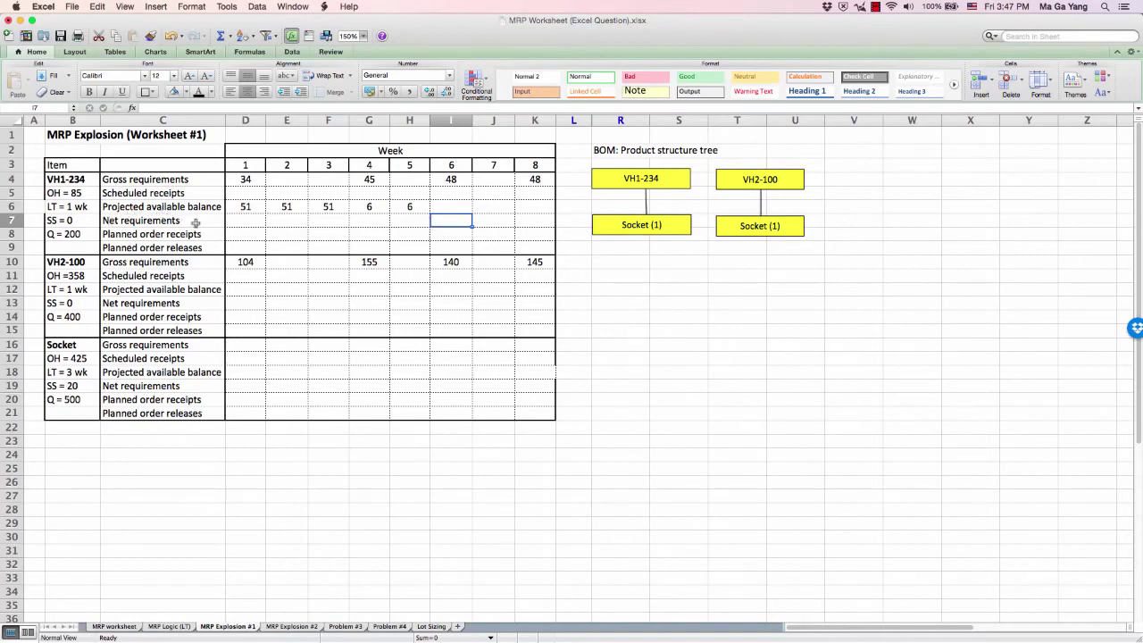
type("=4")
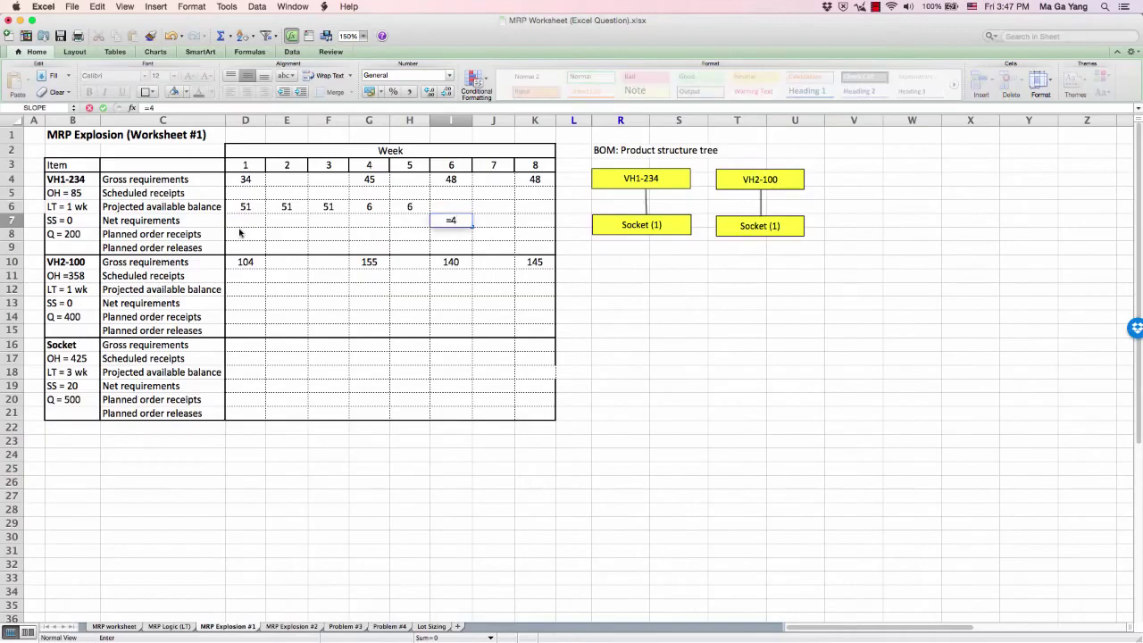
type("8-6")
key("Return")
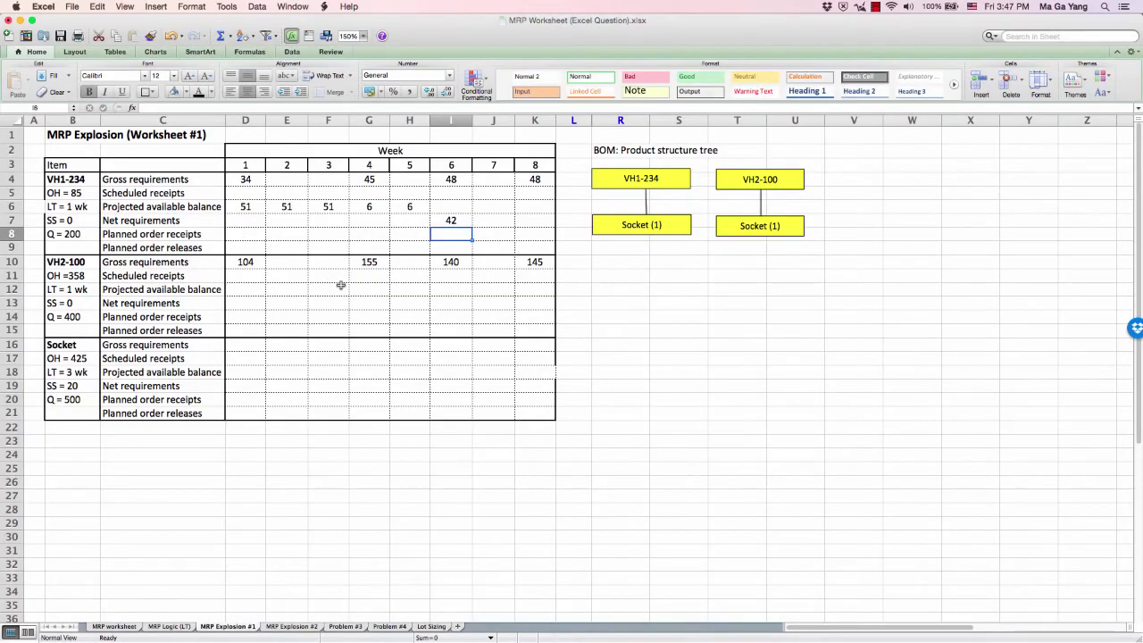
left_click(438, 222)
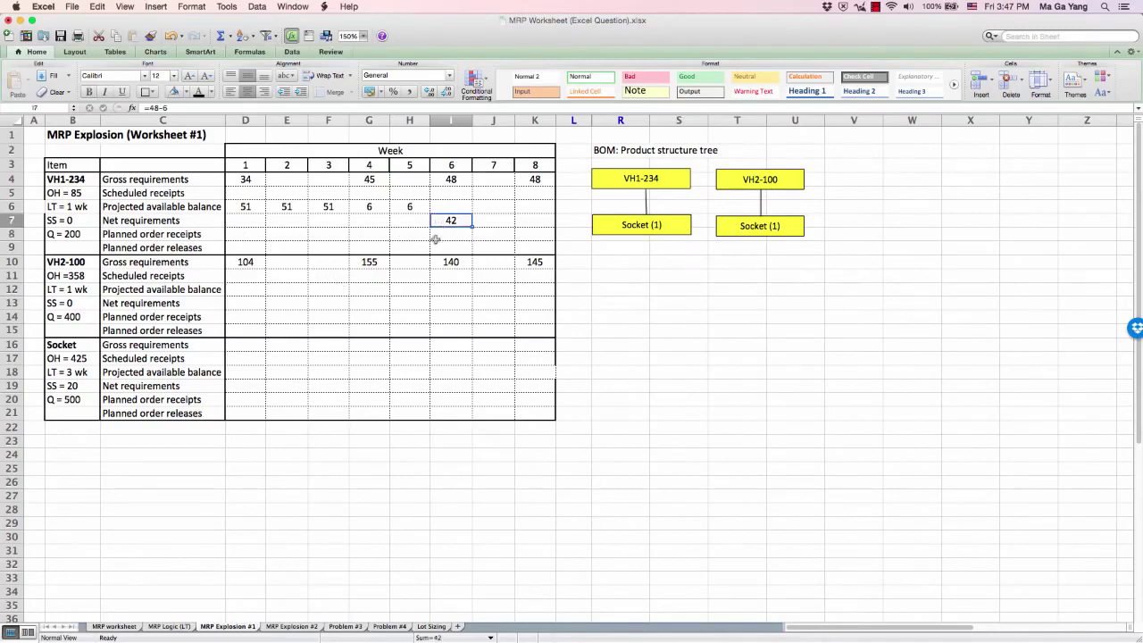
Review VH1-234's order quantity, lead time, and Planned order receipts and Planned order releases rows.
left_click(70, 234)
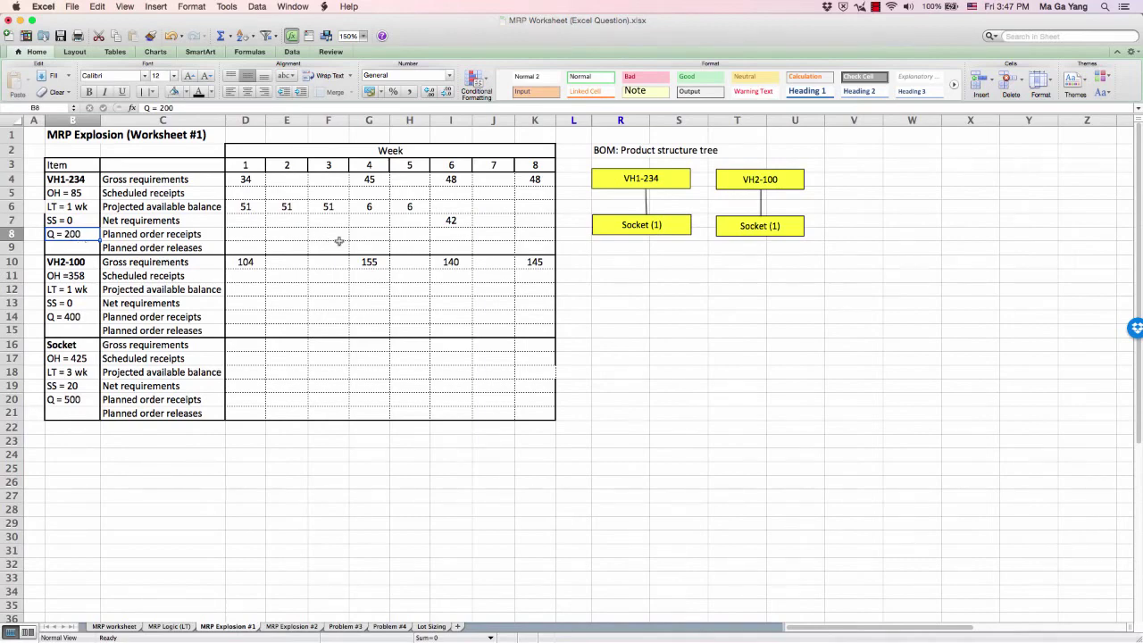
left_click(440, 234)
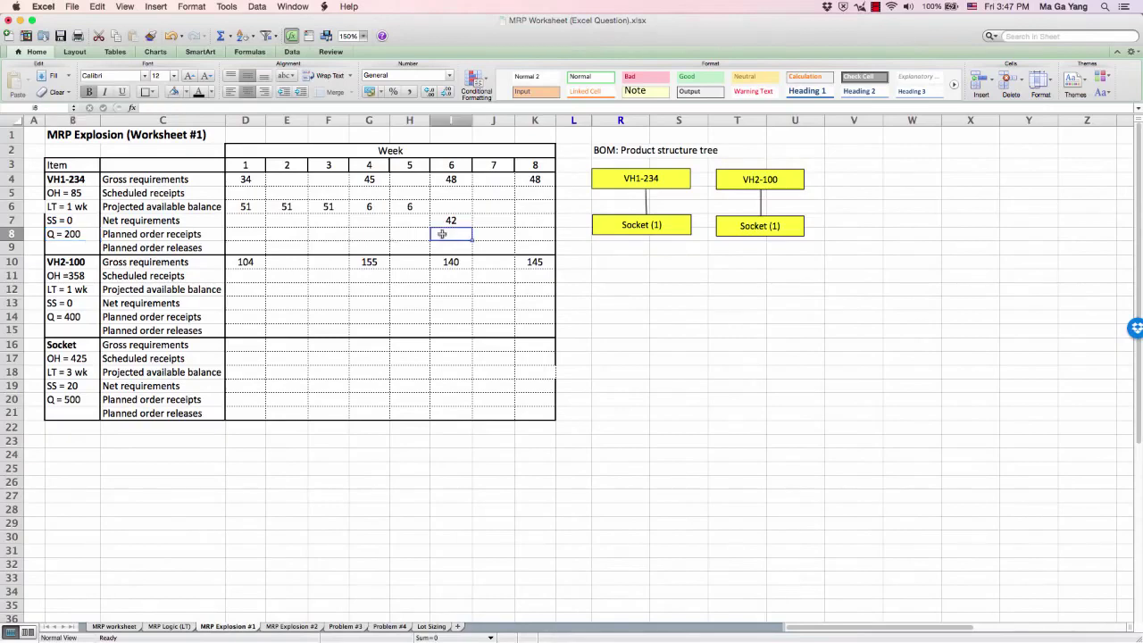
left_click(194, 243)
left_click(194, 236)
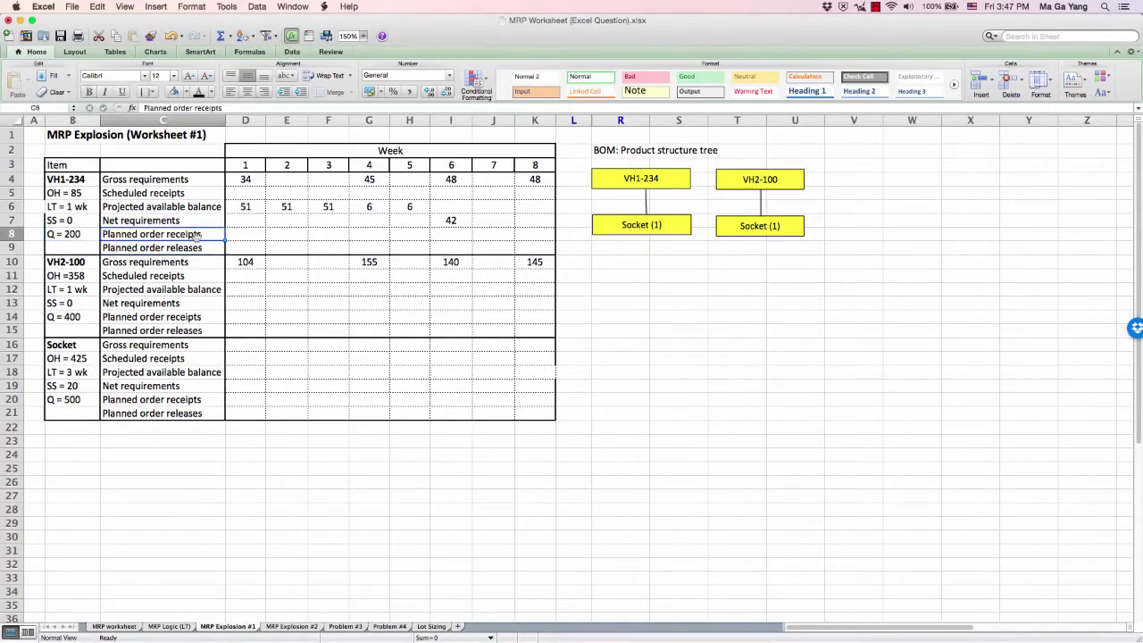
left_click(195, 246)
left_click(194, 236)
left_click(193, 246)
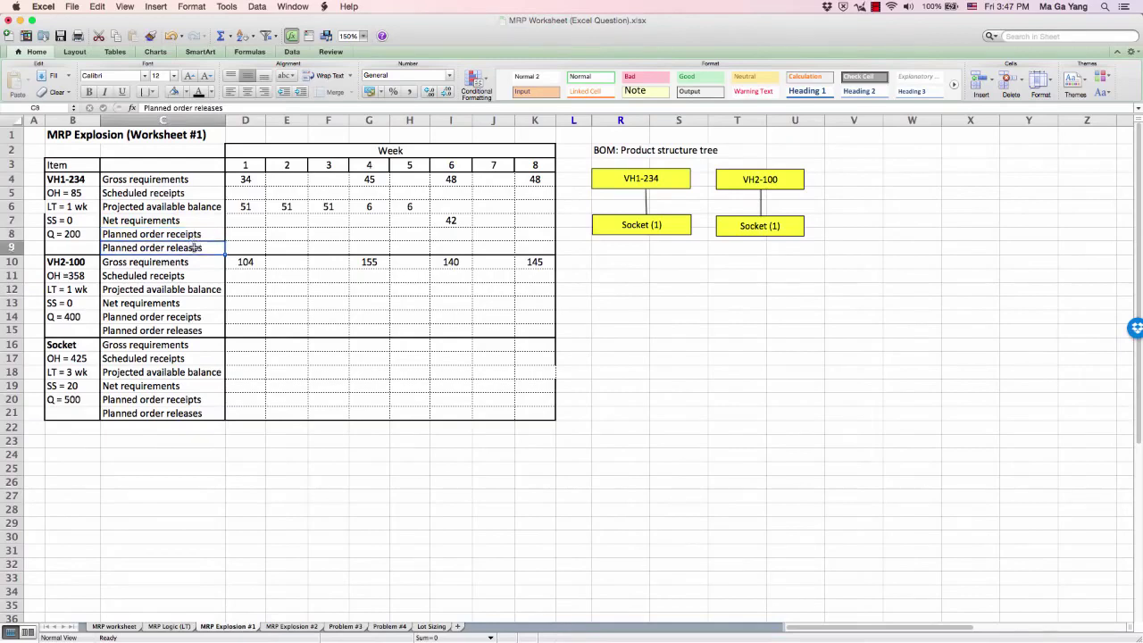
left_click(193, 234)
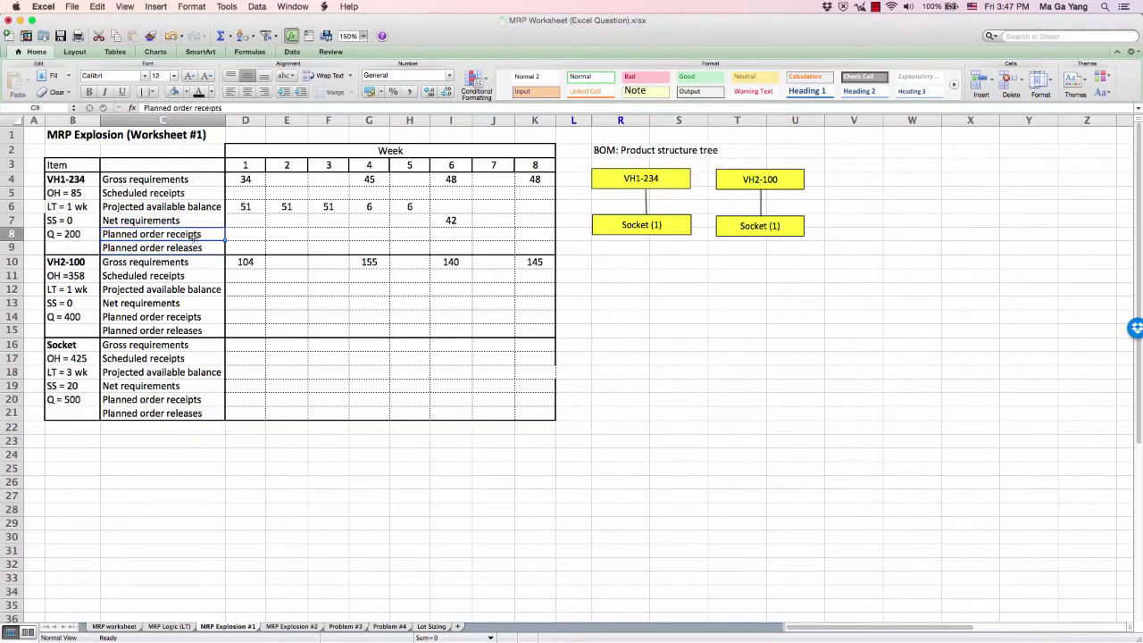
left_click(441, 238)
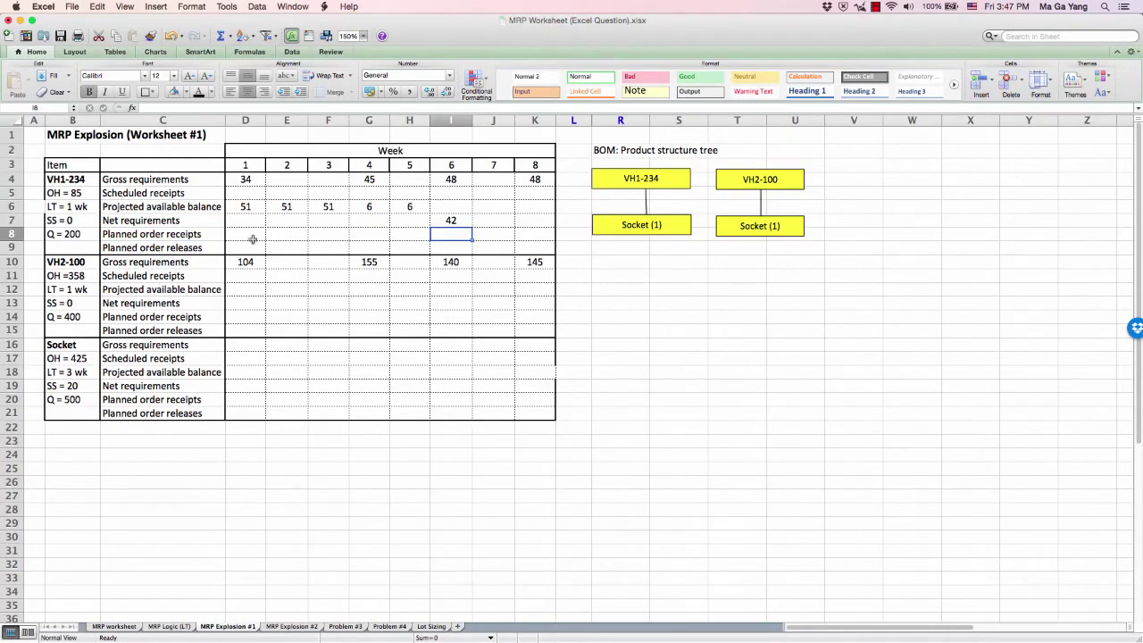
left_click(212, 246)
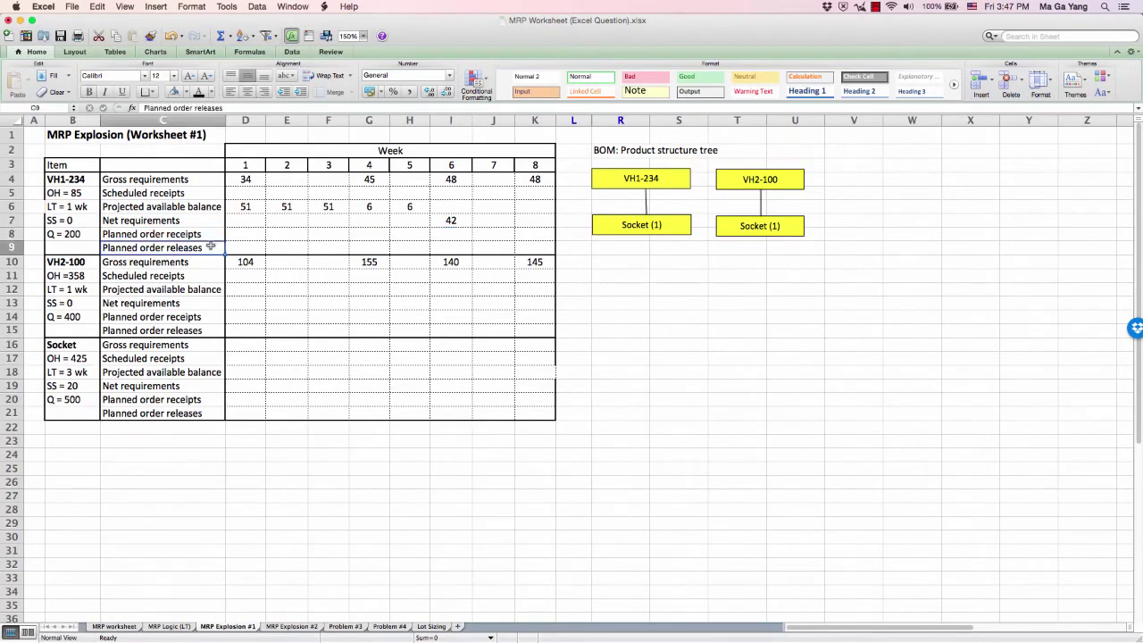
left_click(56, 208)
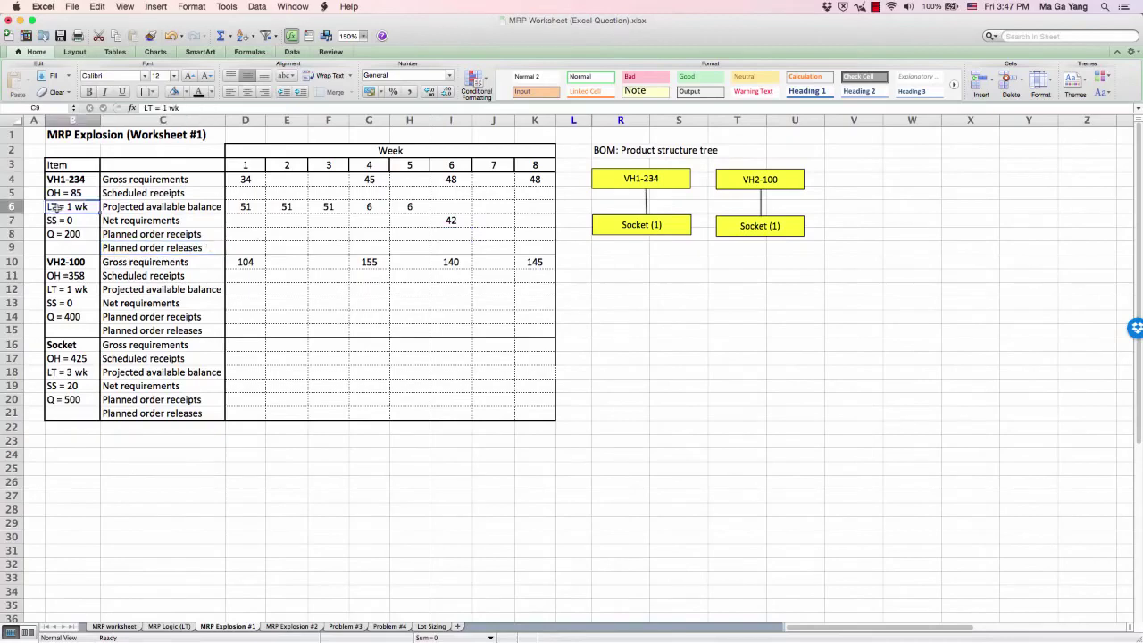
Enter a VH1-234 planned order release of 200 in week 5 and a planned order receipt of 200 in week 6.
left_click(394, 251)
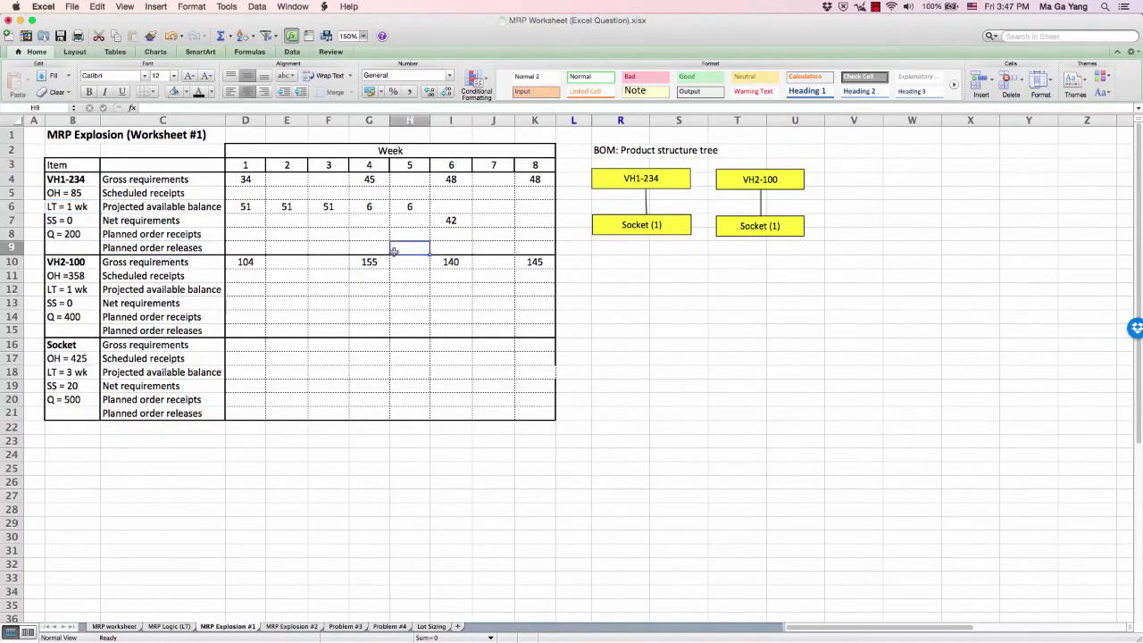
type("200")
key("Right")
key("Up")
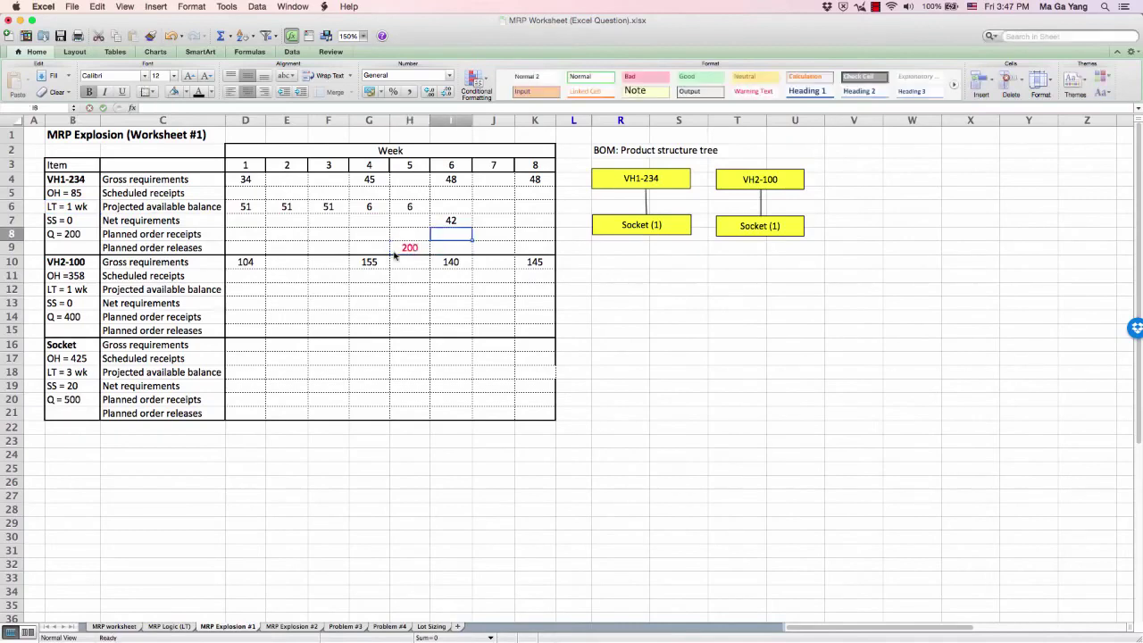
type("200")
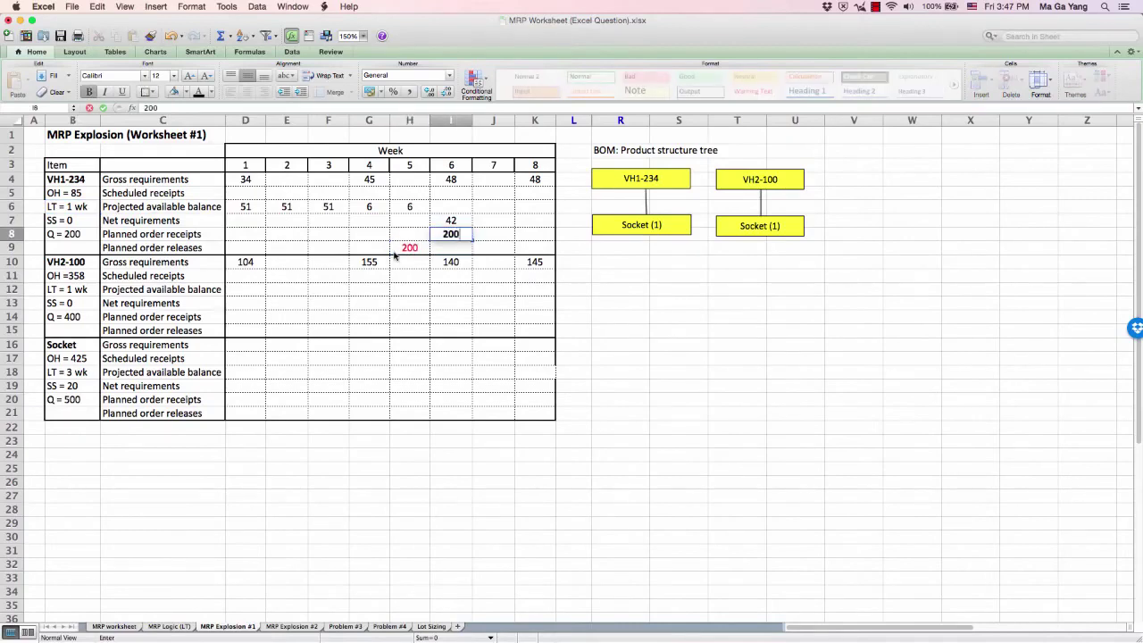
Calculate VH1-234's projected available balance for week 6 with the formula =200-42.
left_click(463, 211)
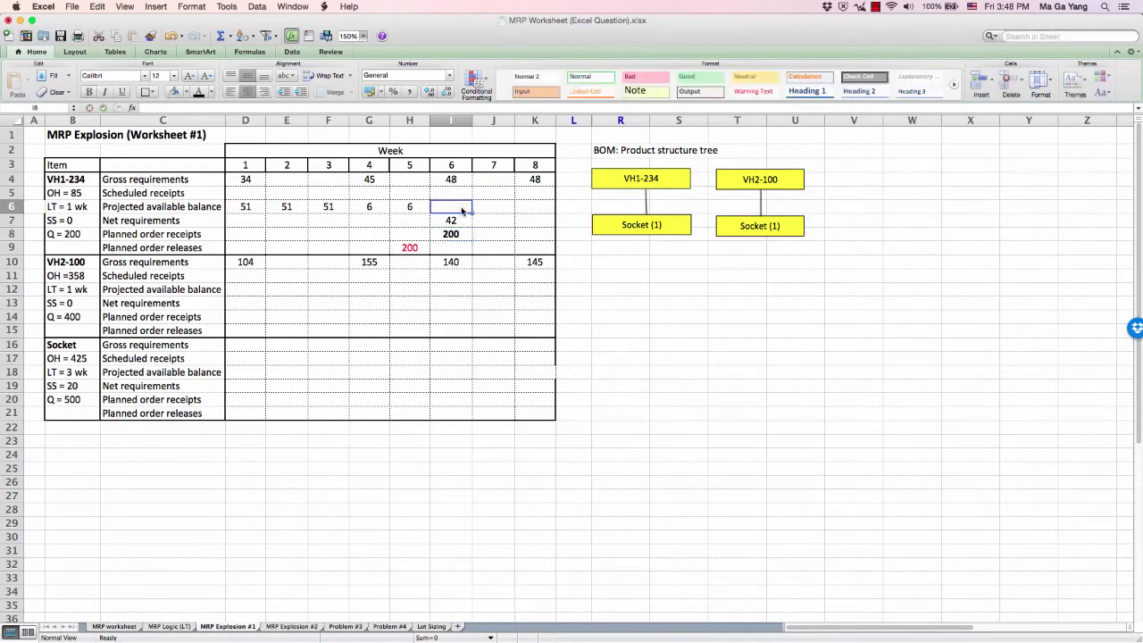
type("=")
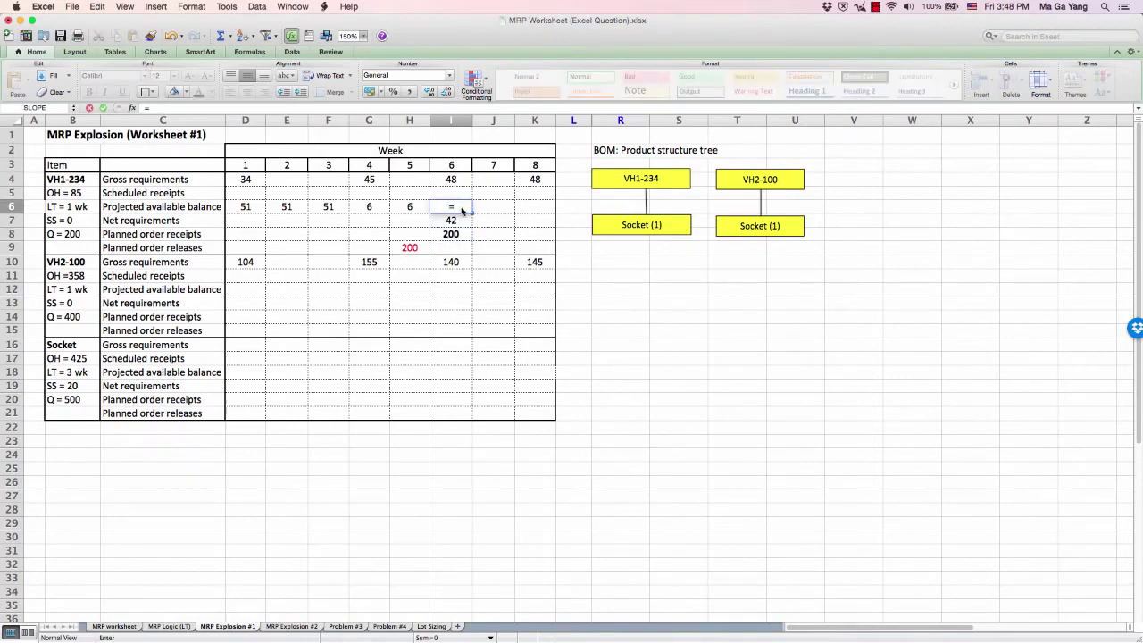
type("200-")
left_click(460, 219)
left_click(460, 219)
key("Return")
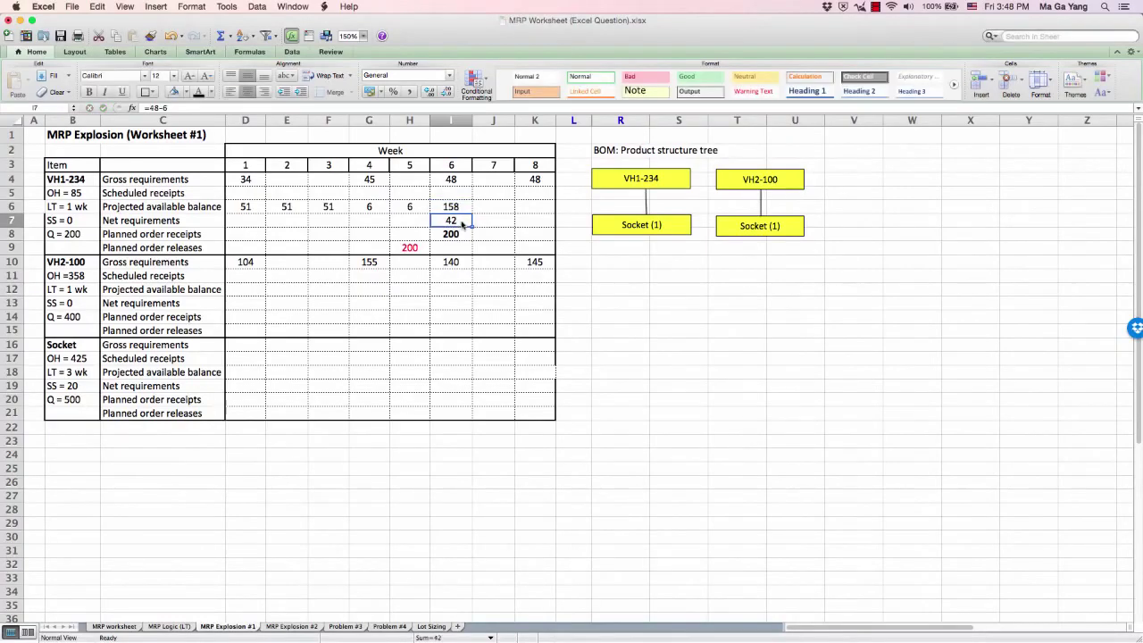
left_click(461, 206)
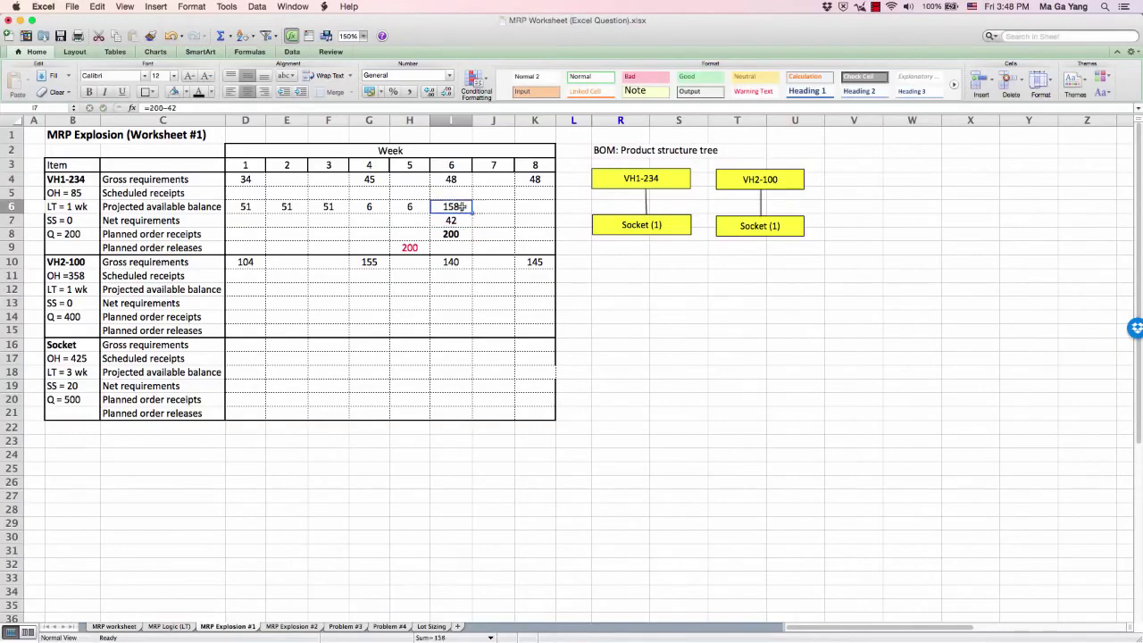
Enter VH1-234's projected available balance as 158 for week 7 and with the formula =158-48 for week 8.
left_click(483, 206)
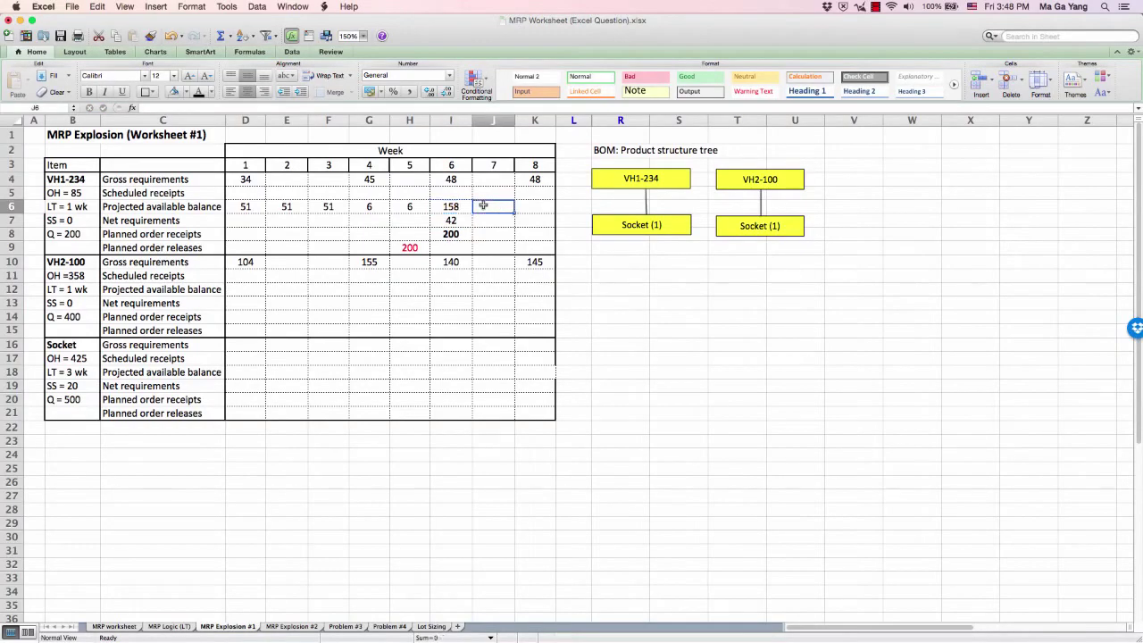
type("=I6")
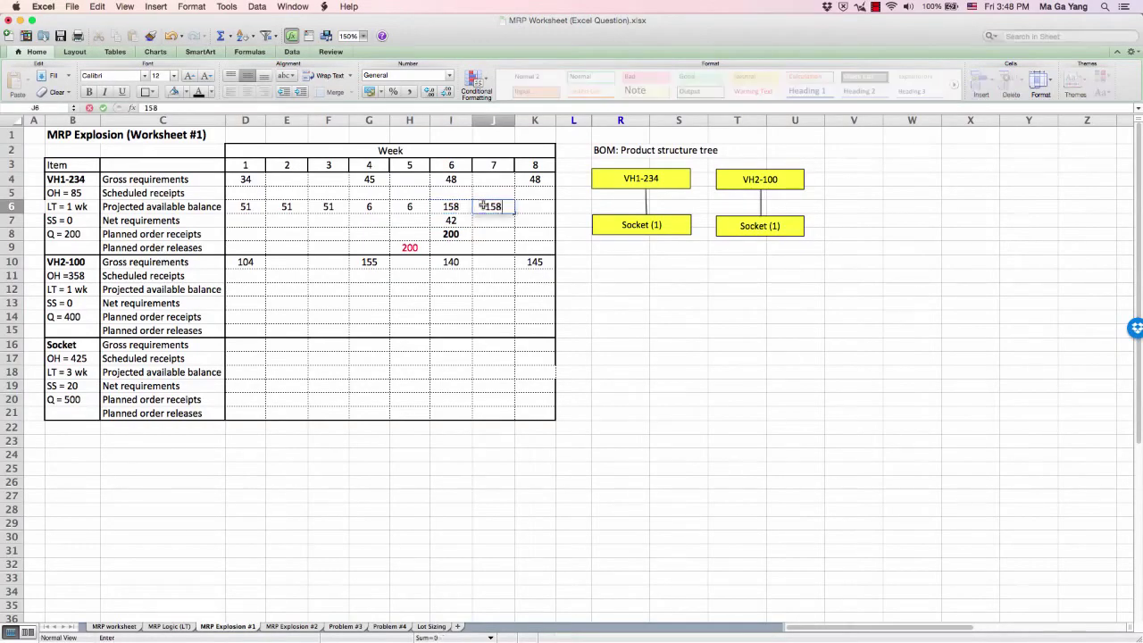
key("Tab")
type("=")
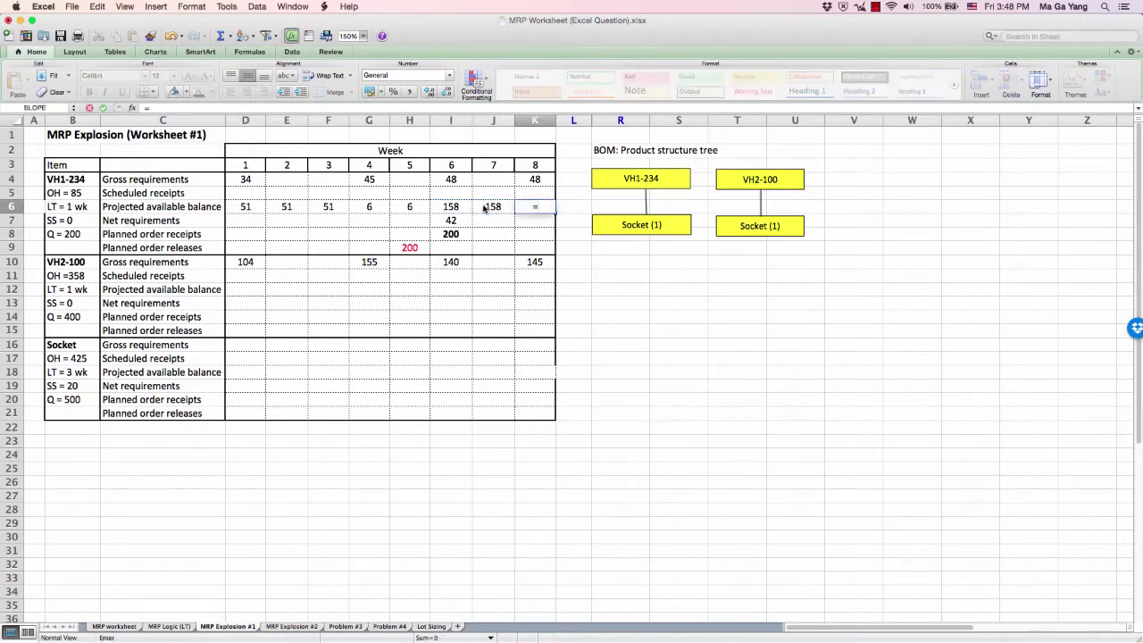
type("158-48")
key("Return")
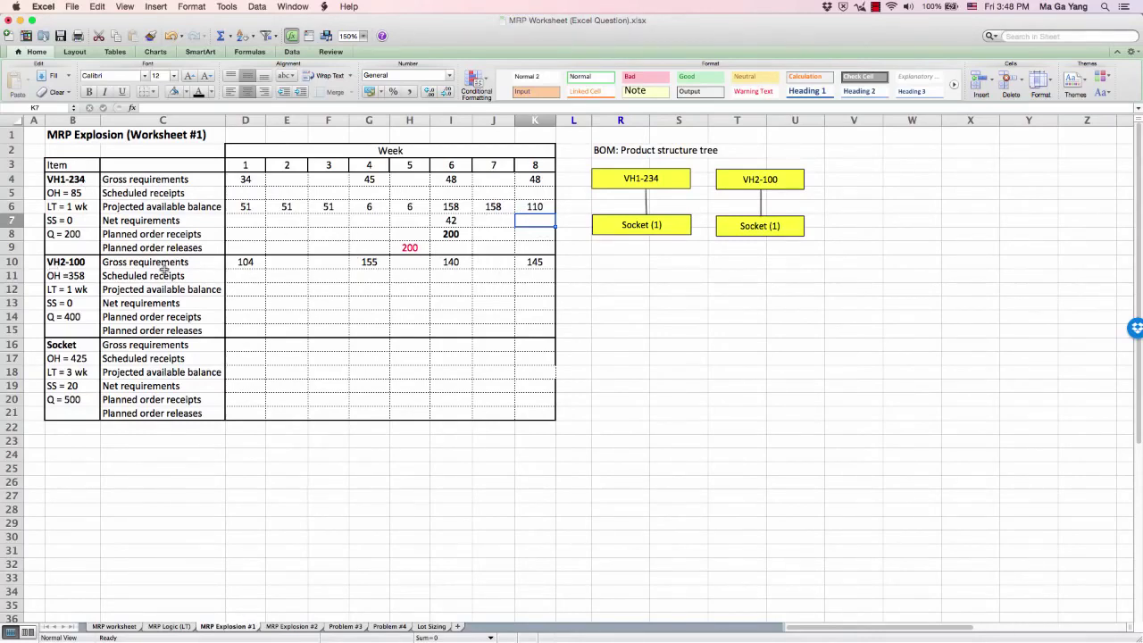
Calculate VH2-100's projected available balance for week 1 with the formula =358-104.
left_click(241, 293)
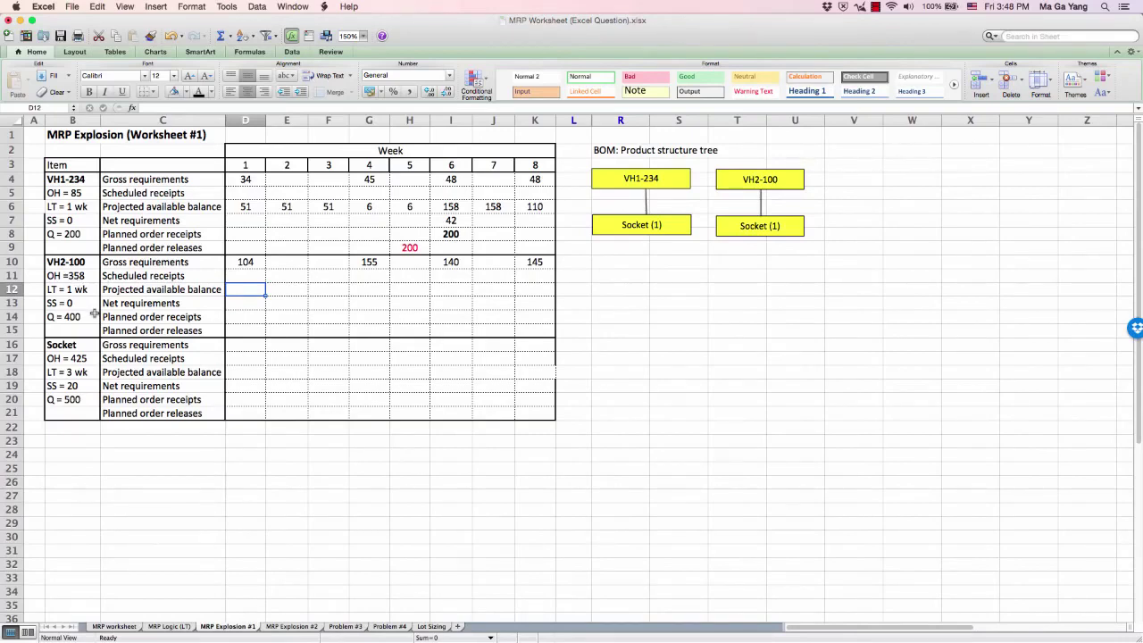
type("=3")
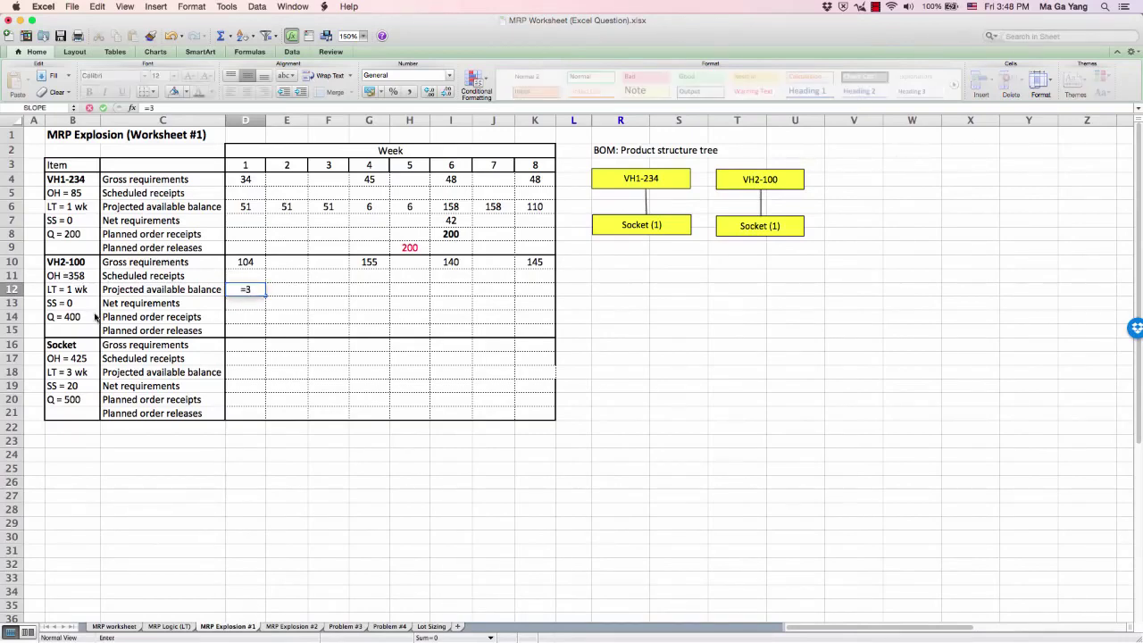
type("58-14")
key("BackSpace")
type("04")
key("Return")
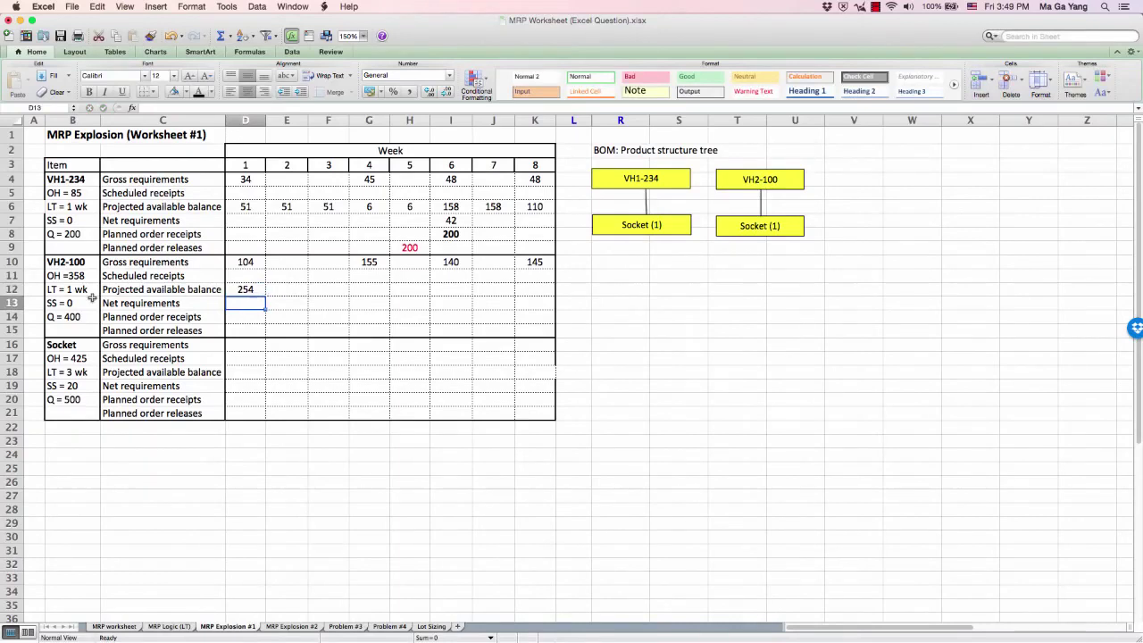
Enter 254 as VH2-100's projected available balance for weeks 2 and 3.
left_click(287, 291)
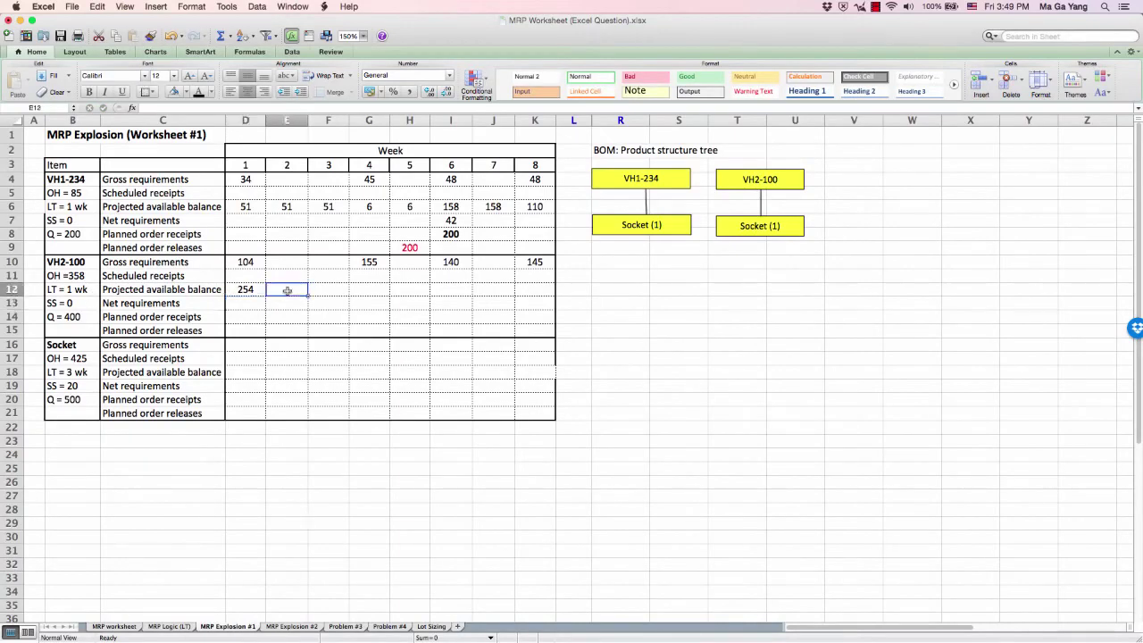
type("=D12")
key("Tab")
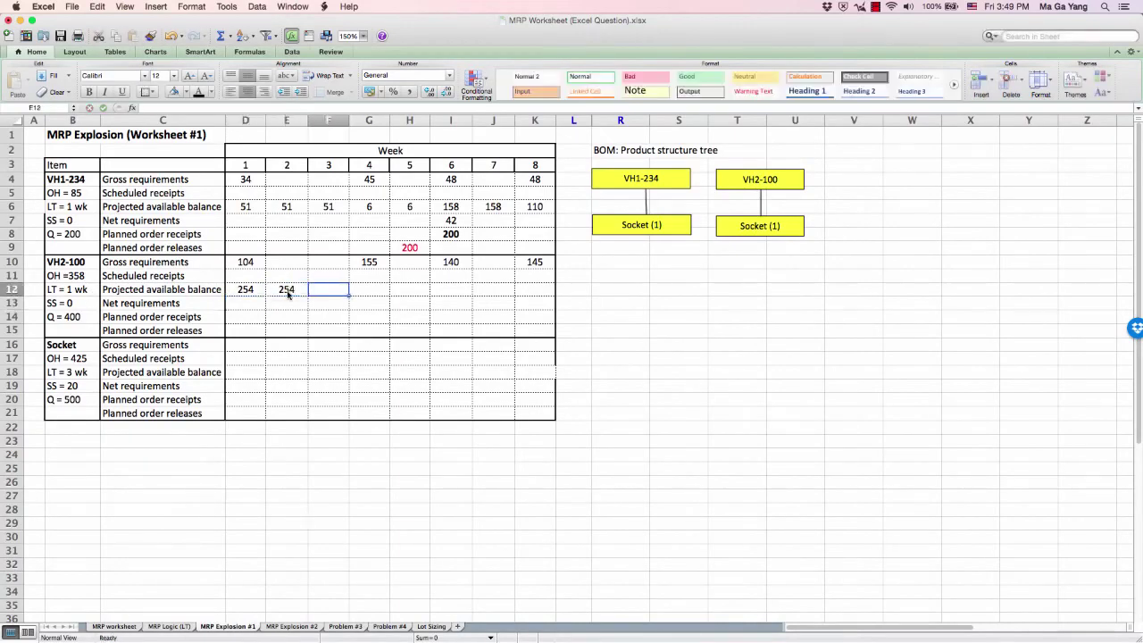
type("254")
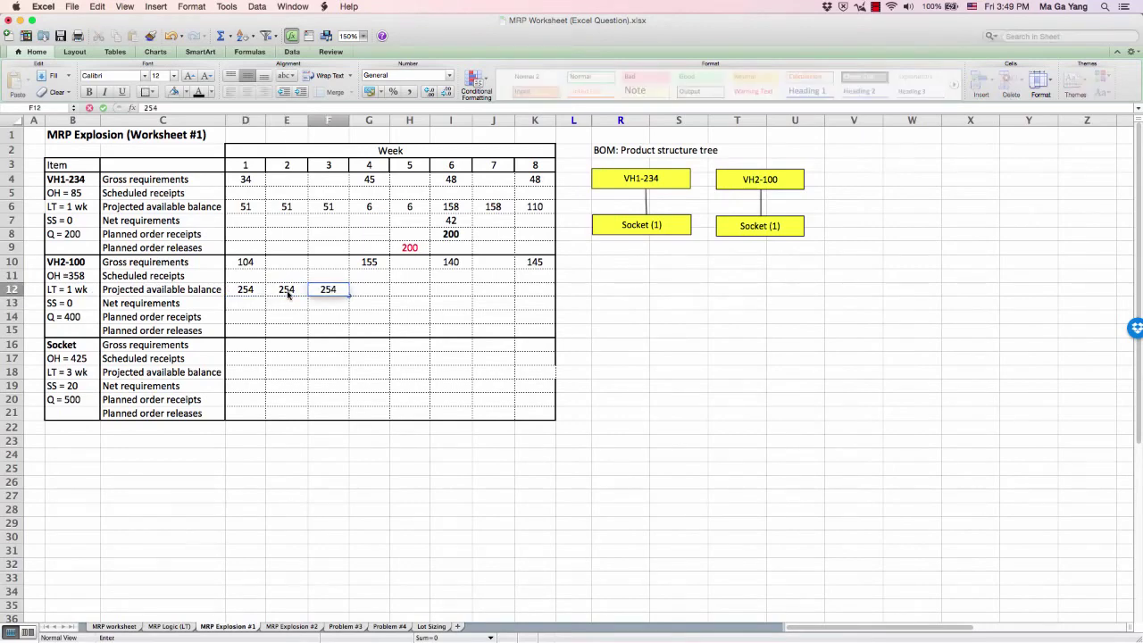
key("Tab")
Calculate VH2-100's projected available balance for week 4 as =254-155 and enter 99 for week 5.
type("=")
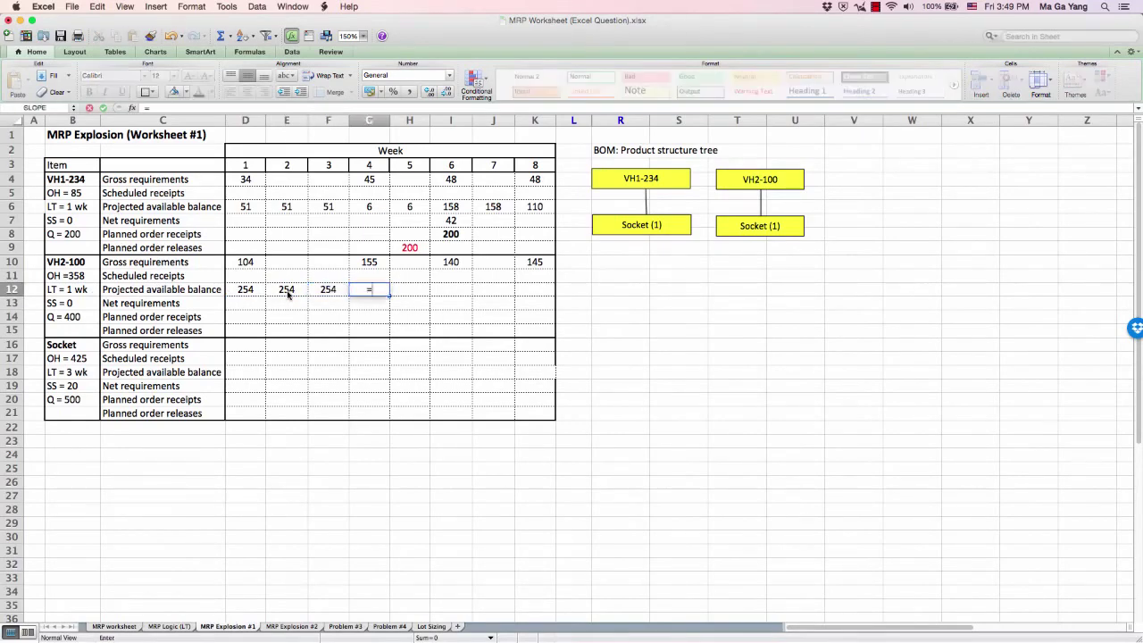
left_click(323, 290)
type("254-155")
key("Return")
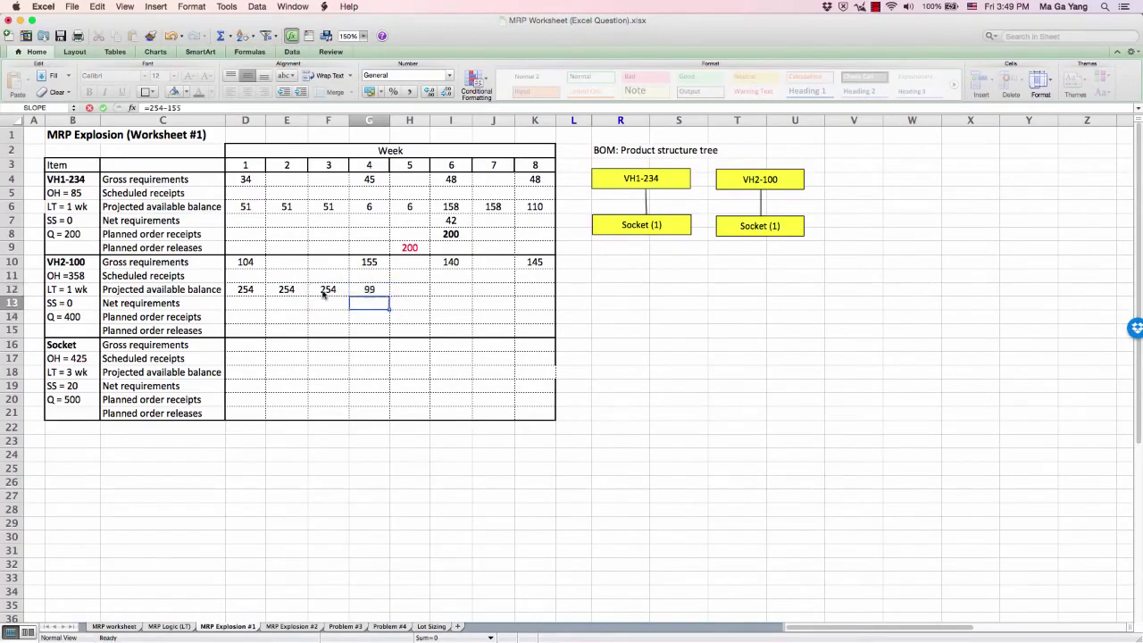
left_click(369, 292)
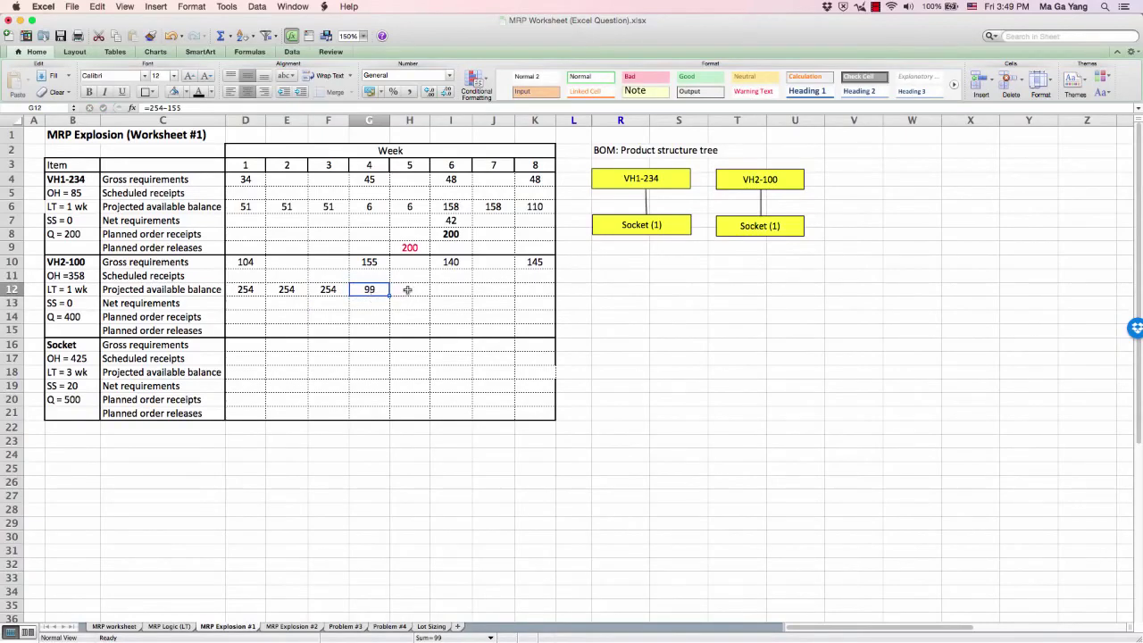
left_click(407, 290)
type("99")
key("Tab")
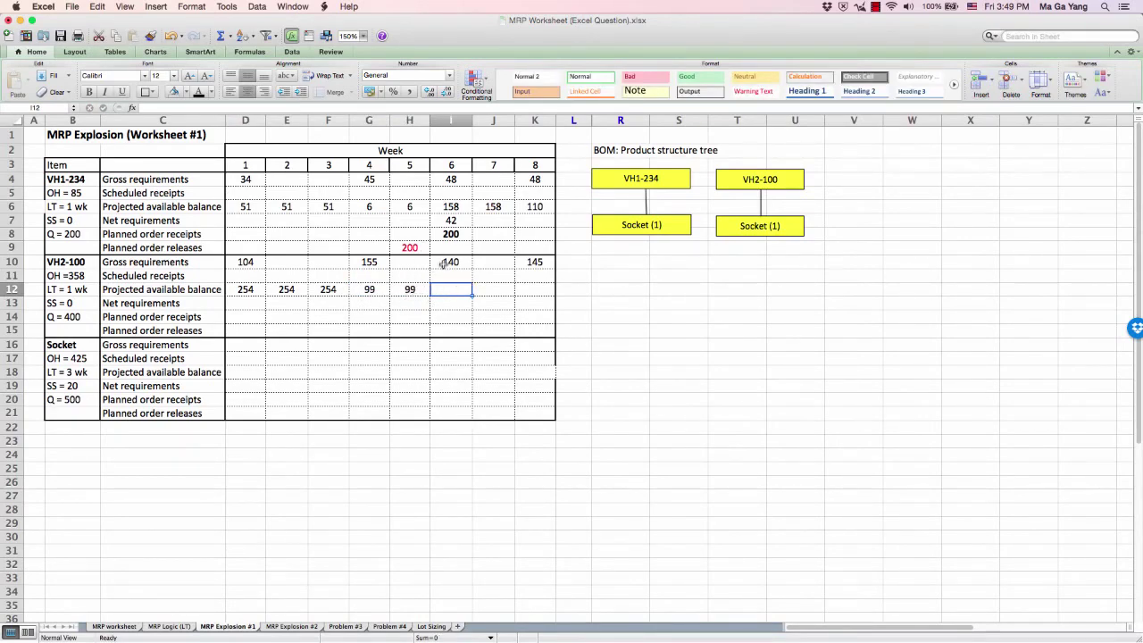
Calculate VH2-100's net requirement for week 6 with the formula =140-99.
key("Return")
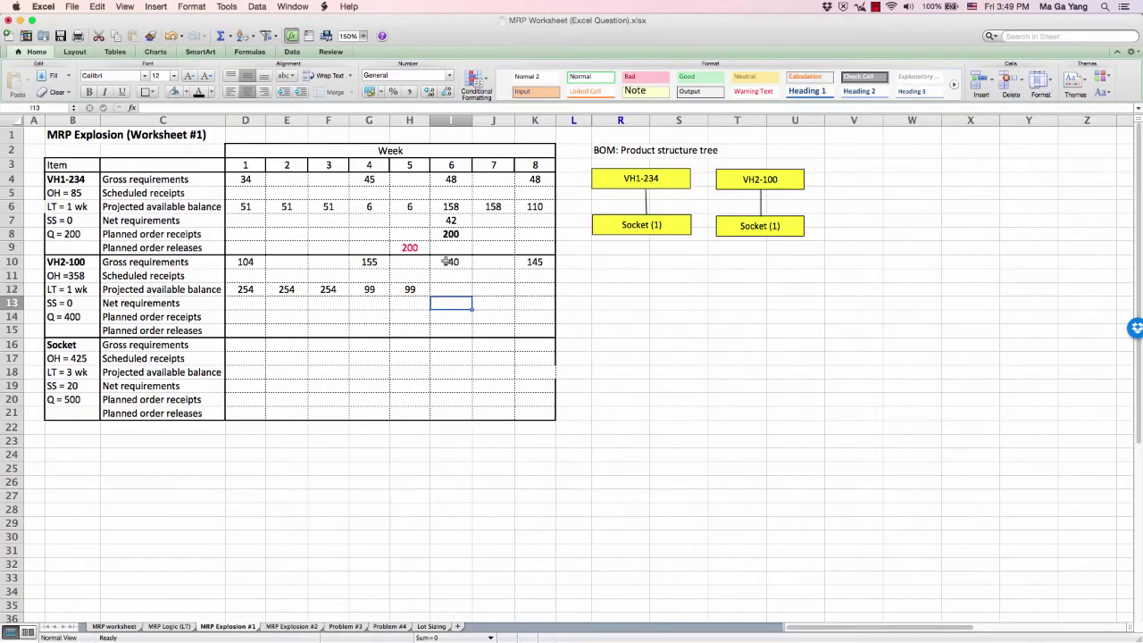
type("=")
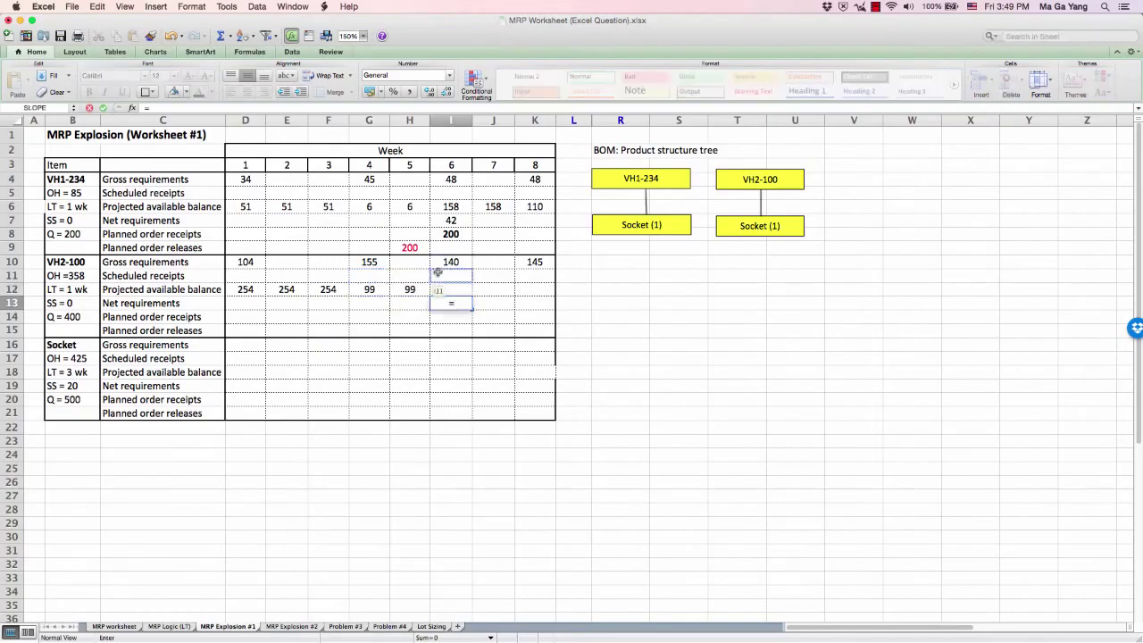
type("140-99")
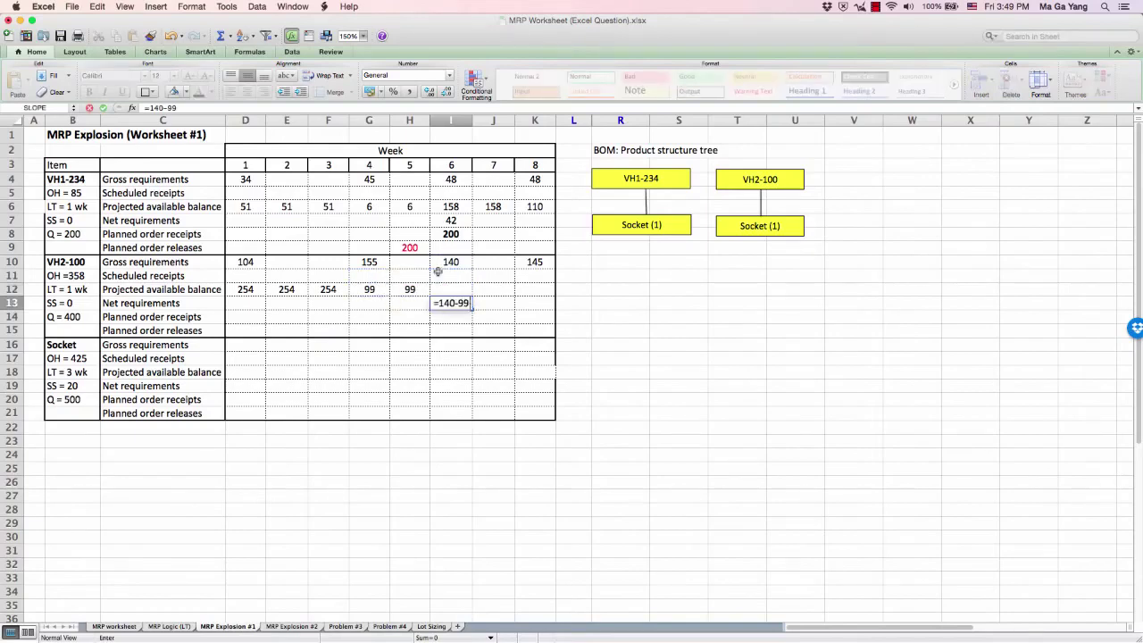
key("Return")
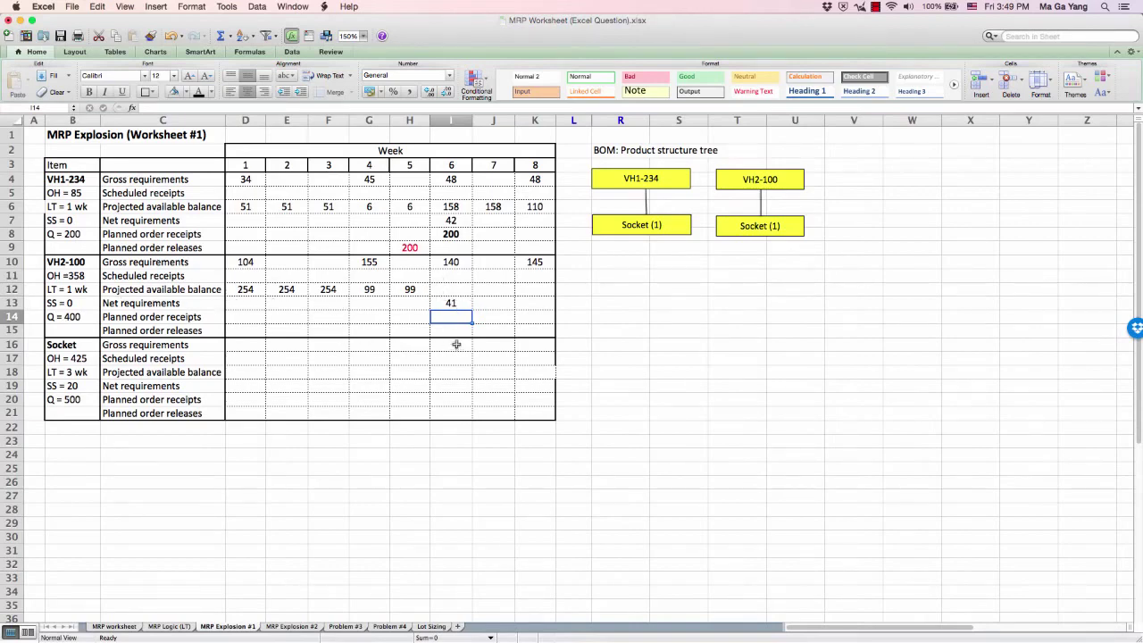
Enter a VH2-100 planned order receipt of 400 in week 6 and a planned order release of 400 in week 5.
left_click(81, 317)
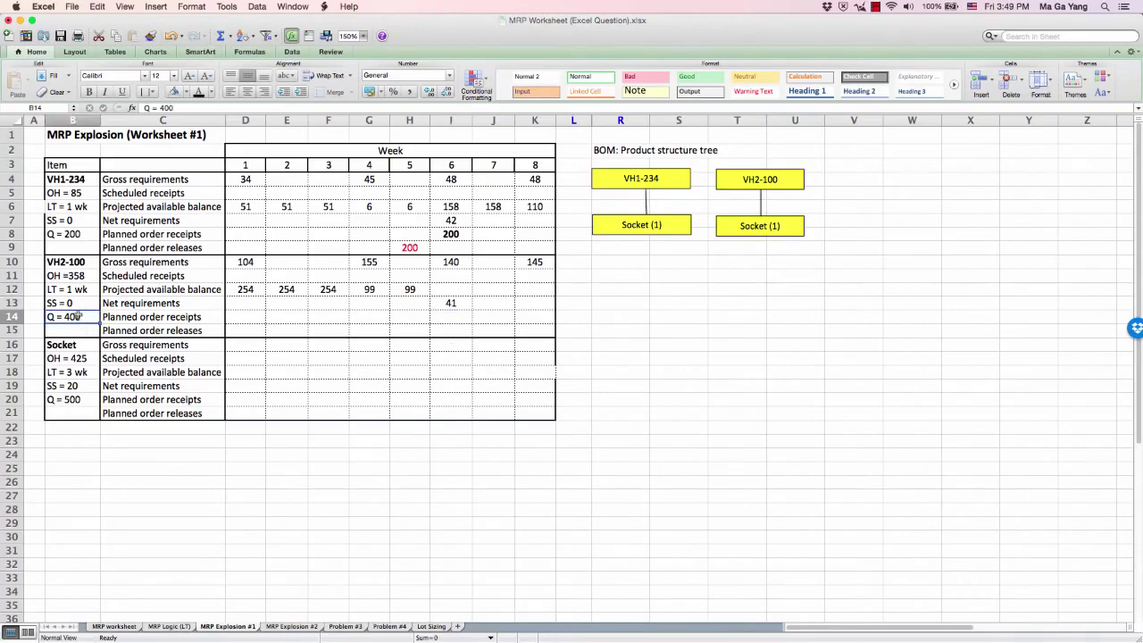
left_click(444, 320)
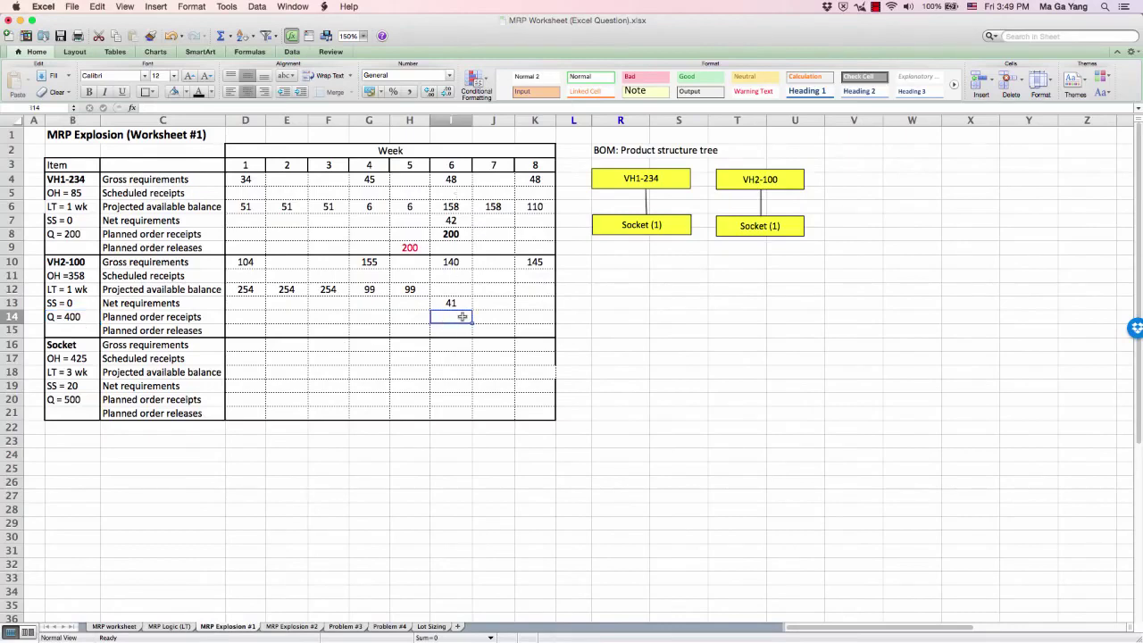
type("400")
key("Left")
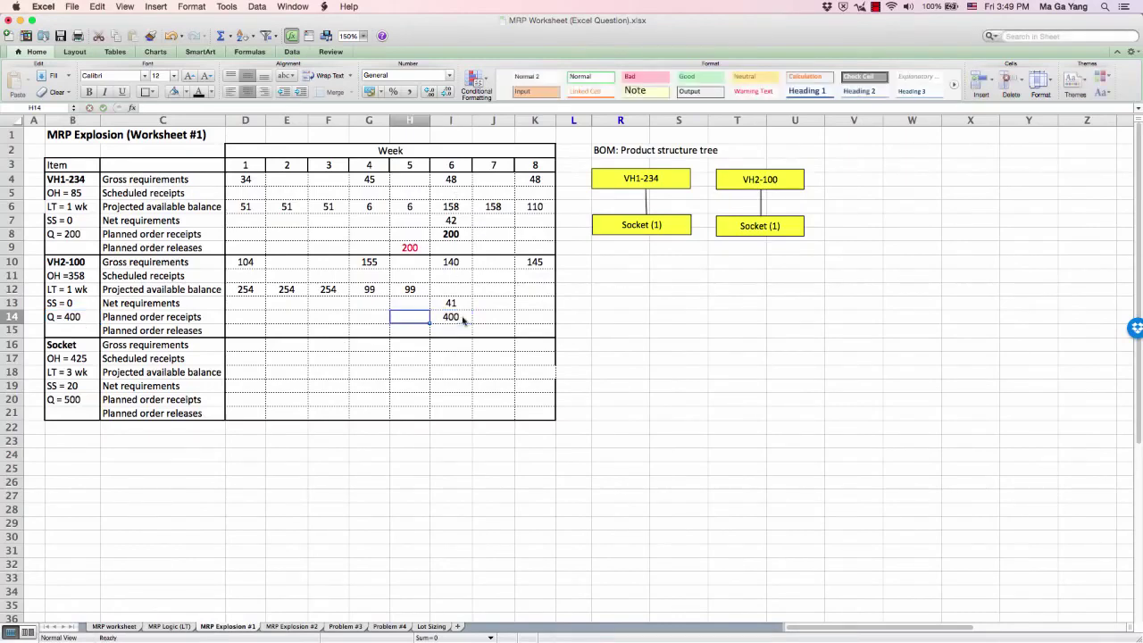
key("Down")
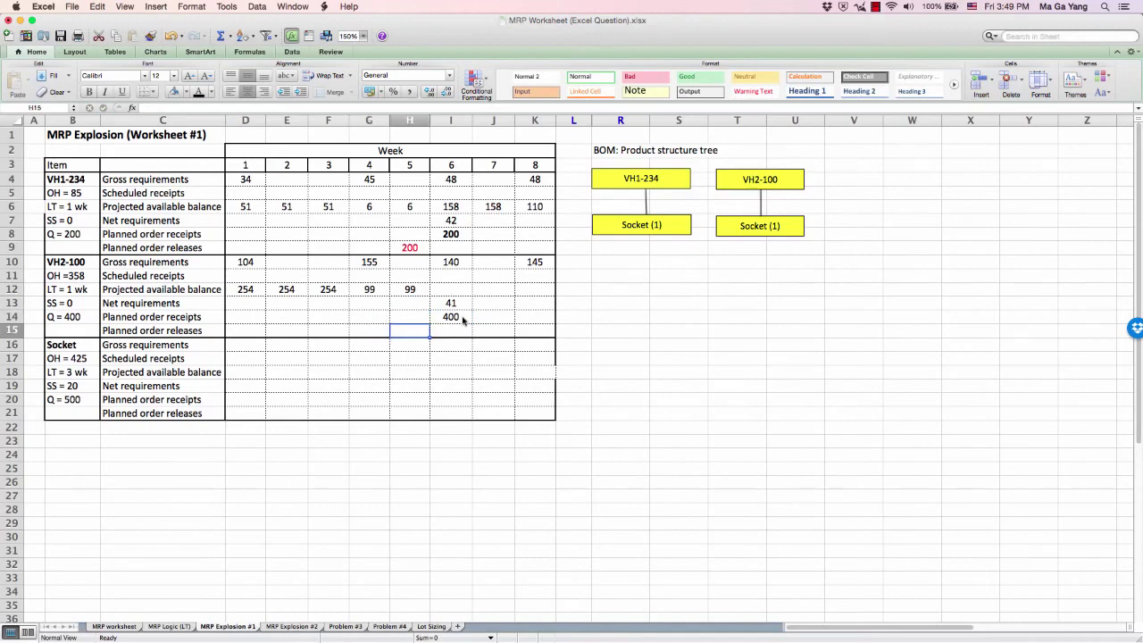
type("400")
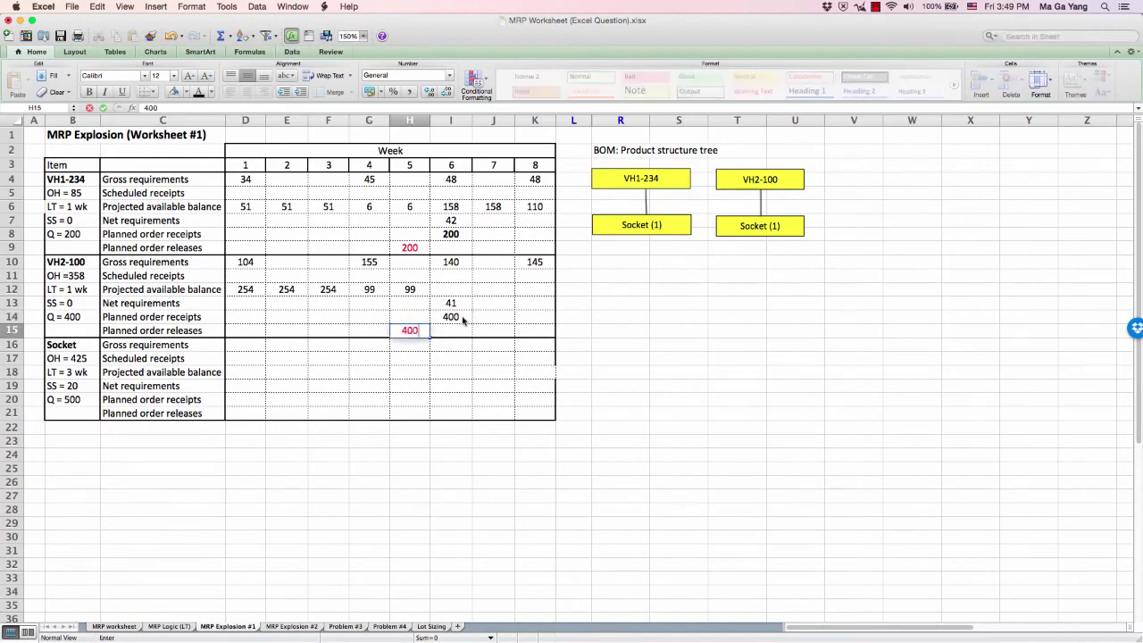
key("Return")
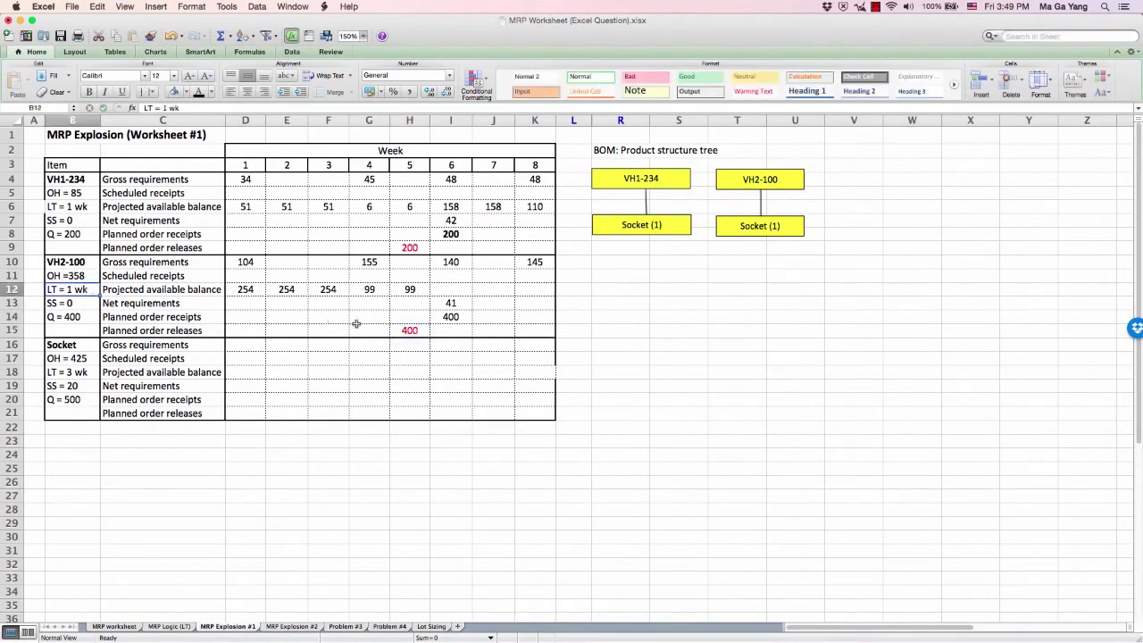
Calculate VH2-100's projected available balance for week 6 by subtracting that week's net requirement from 400.
left_click(451, 316)
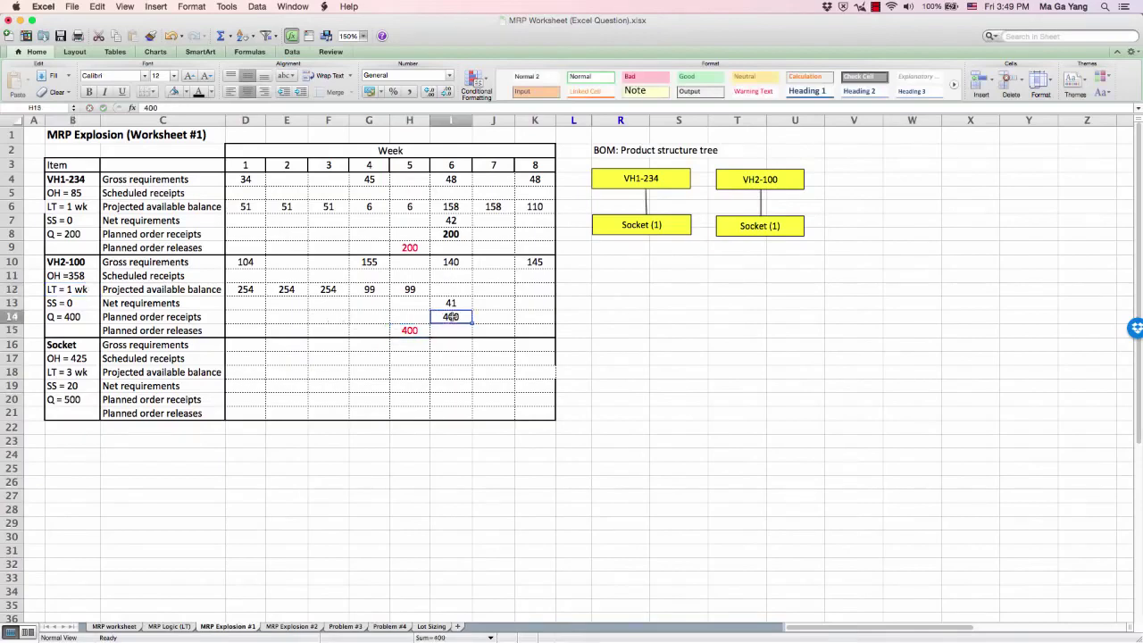
left_click(454, 289)
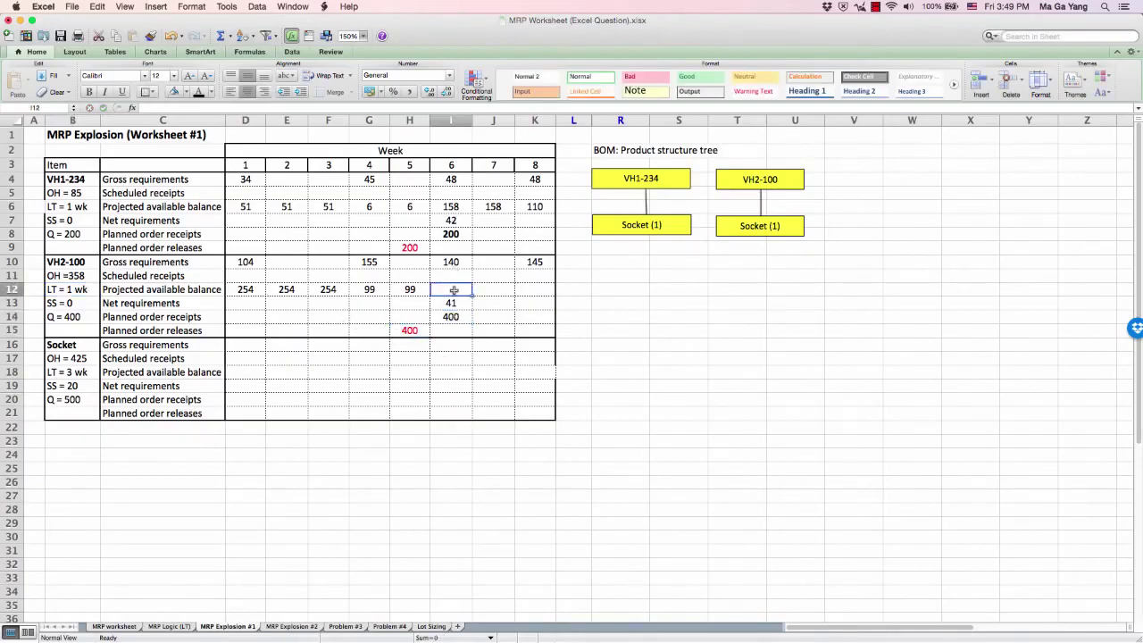
type("=400-")
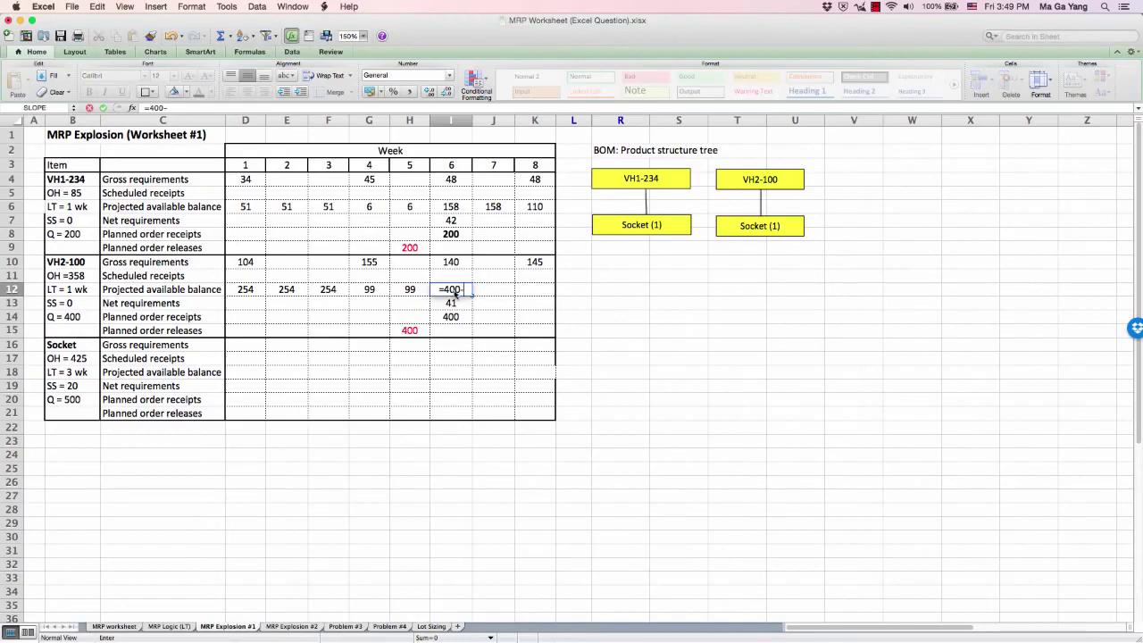
type("I13")
key("Return")
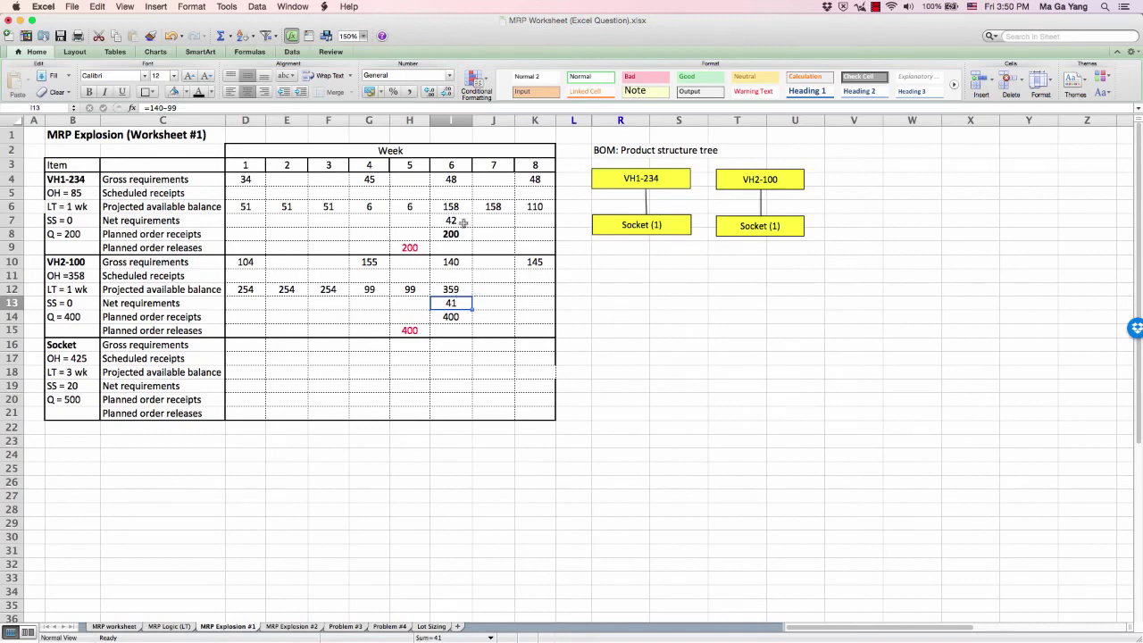
Enter VH2-100's projected available balance as 359 for week 7 and with the formula =359-145 for week 8.
left_click(493, 291)
type("359")
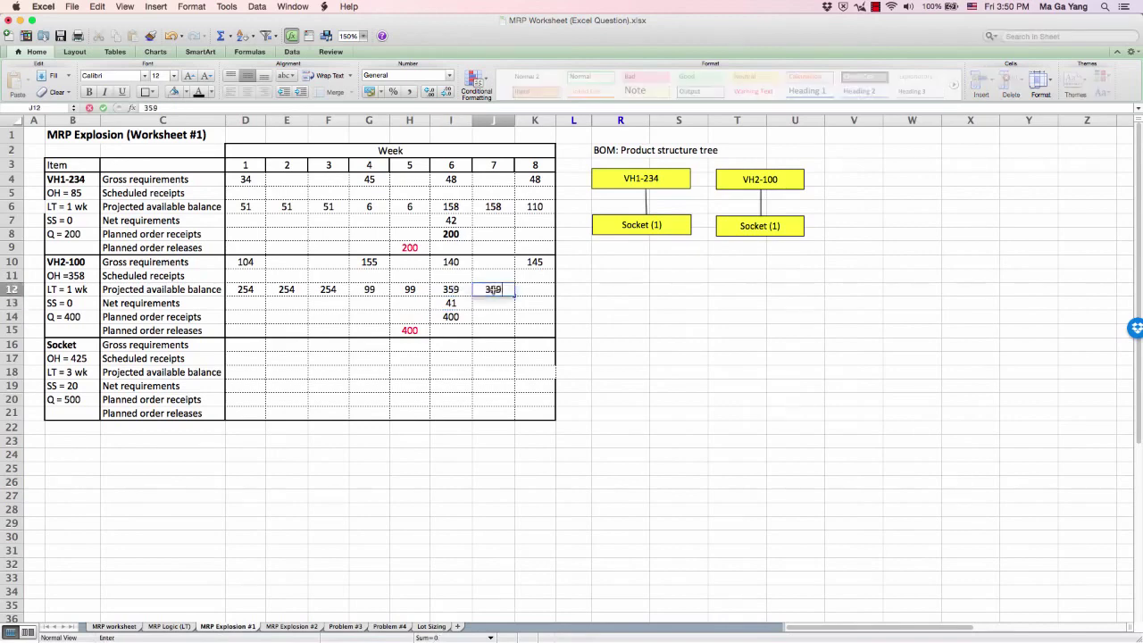
key("Tab")
type("=")
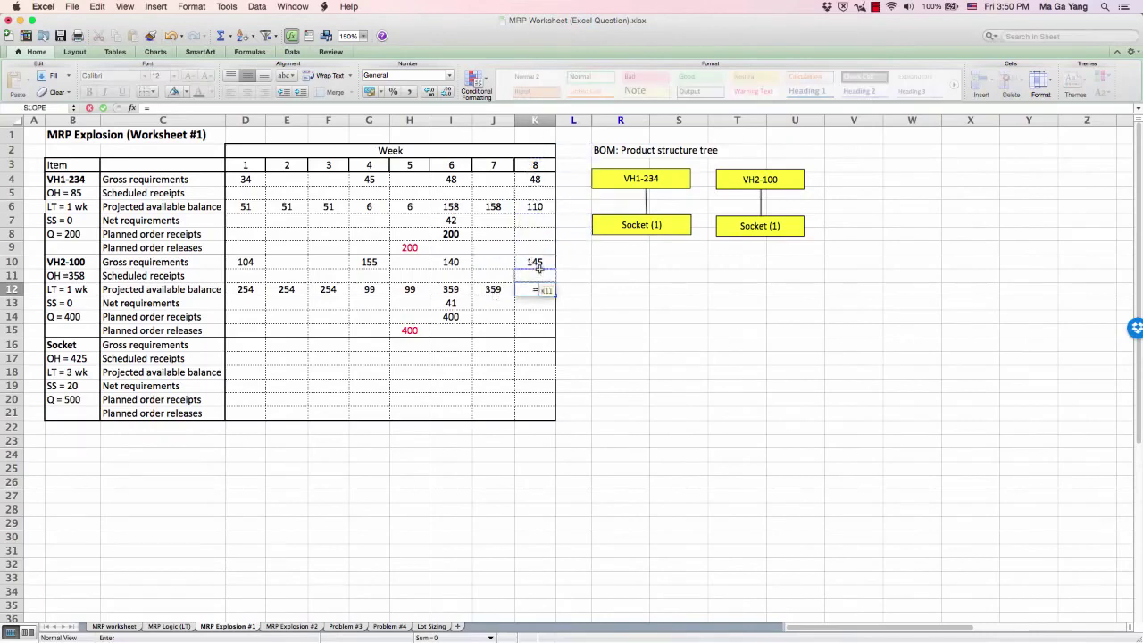
type("359-")
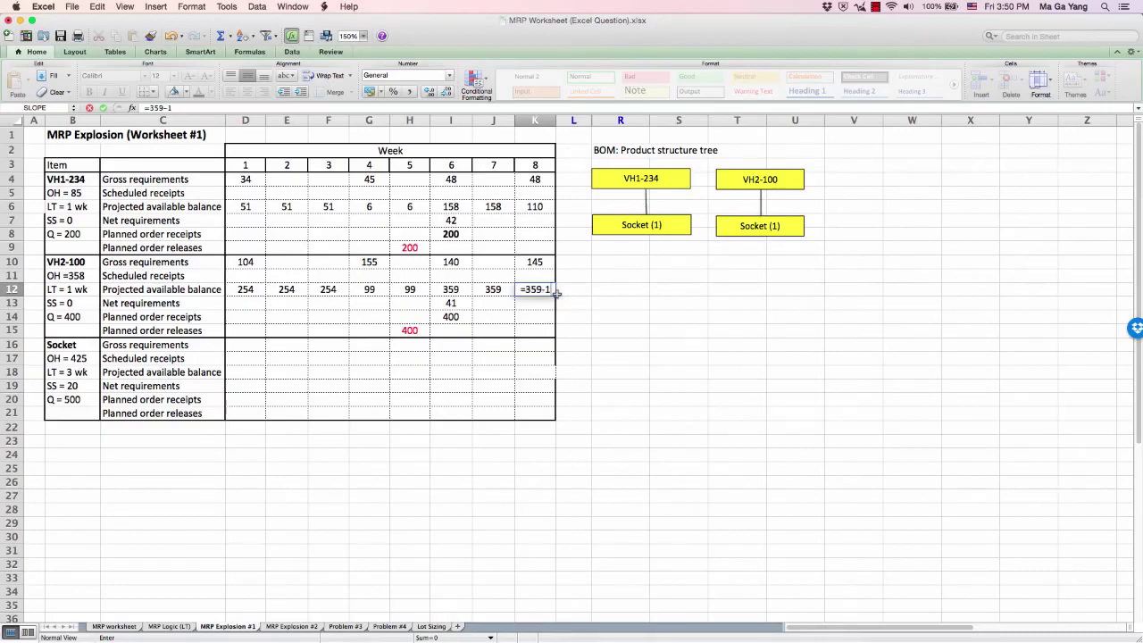
type("145")
key("Return")
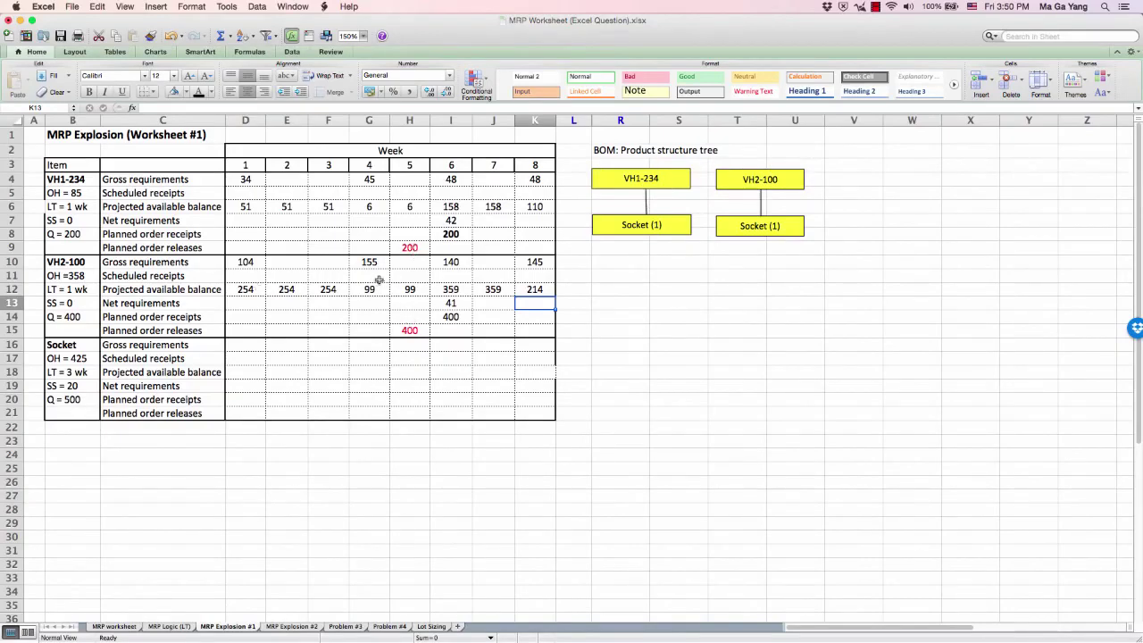
Review the week 5 planned order releases of VH1-234 and VH2-100 against the BOM product structure tree.
left_click(417, 246)
left_click(401, 332)
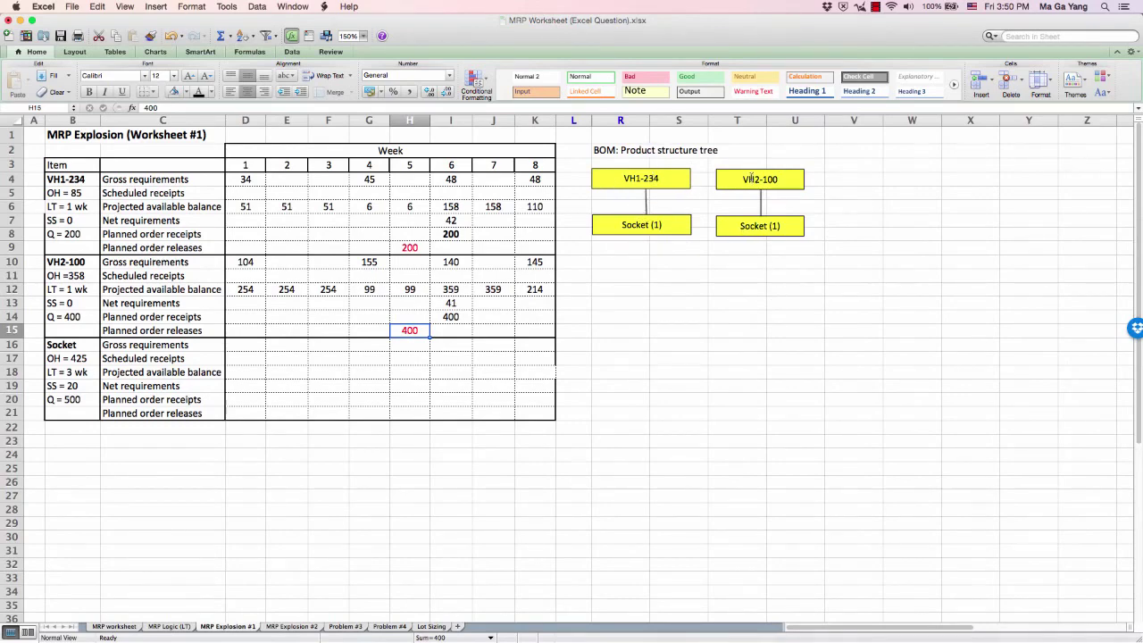
left_click(404, 250)
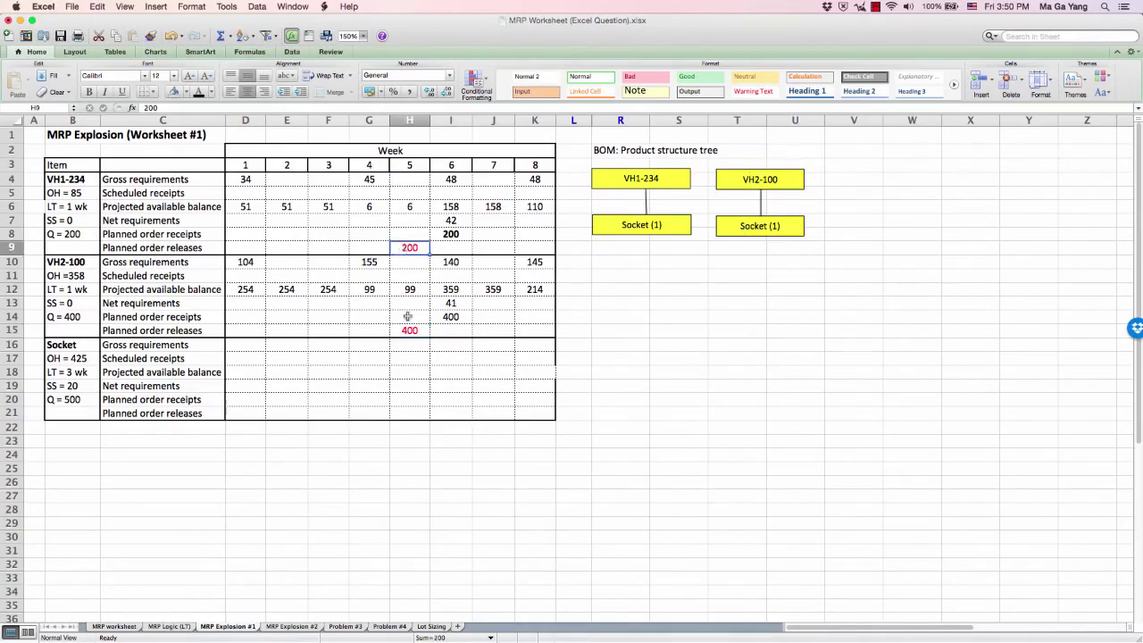
left_click(412, 332)
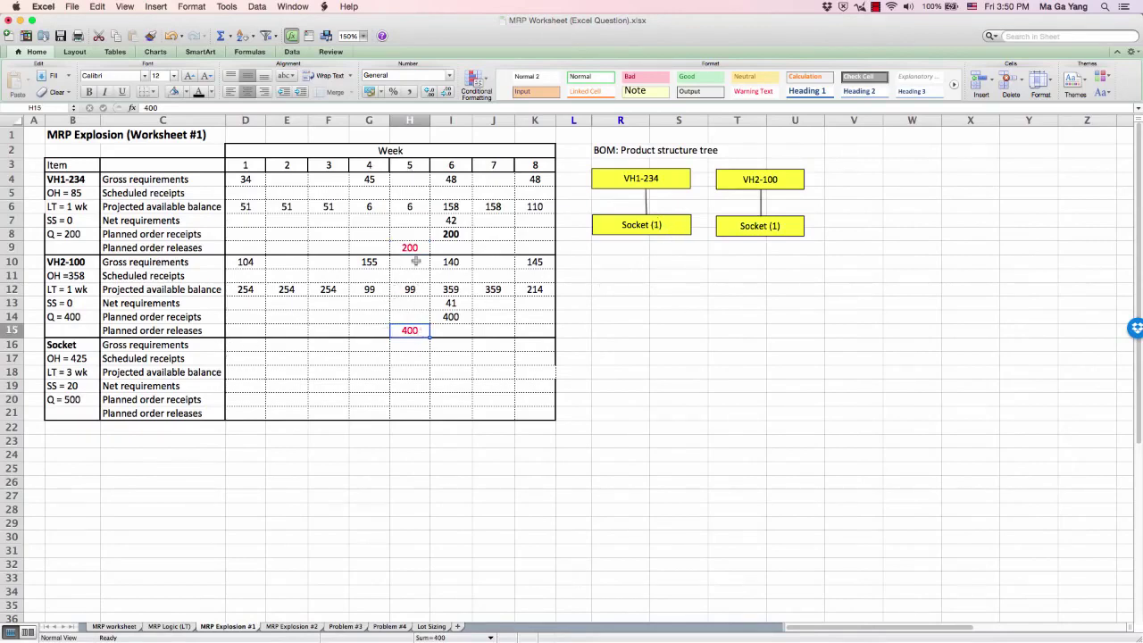
Calculate the Socket's week 5 gross requirement with =200+400, adding the planned order releases of VH1-234 and VH2-100.
left_click(415, 250)
left_click(403, 348)
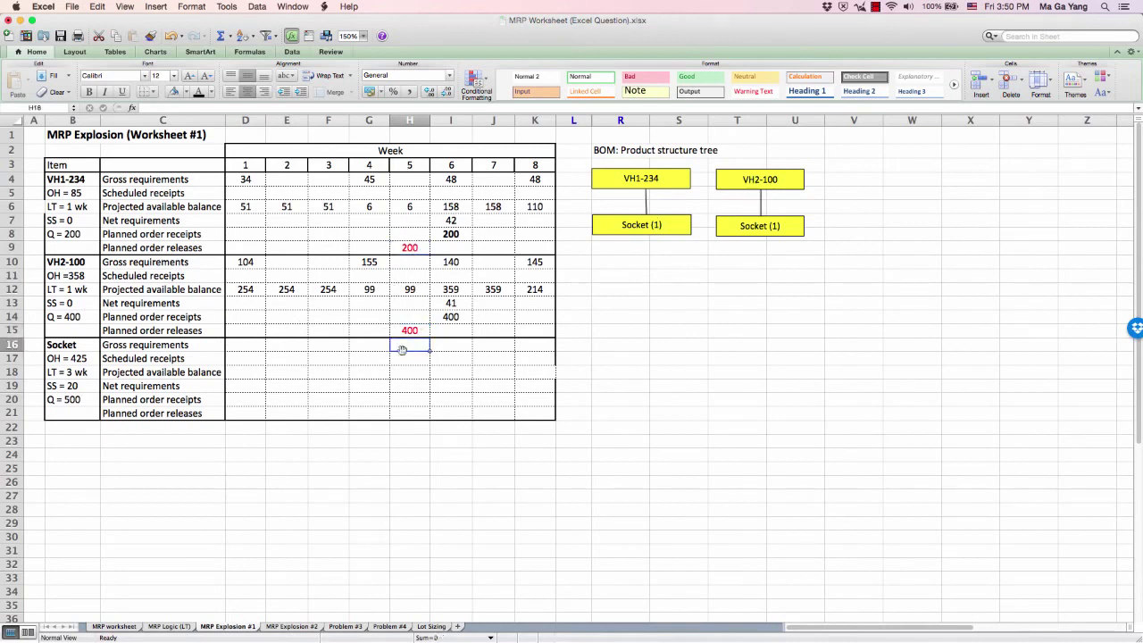
type("200")
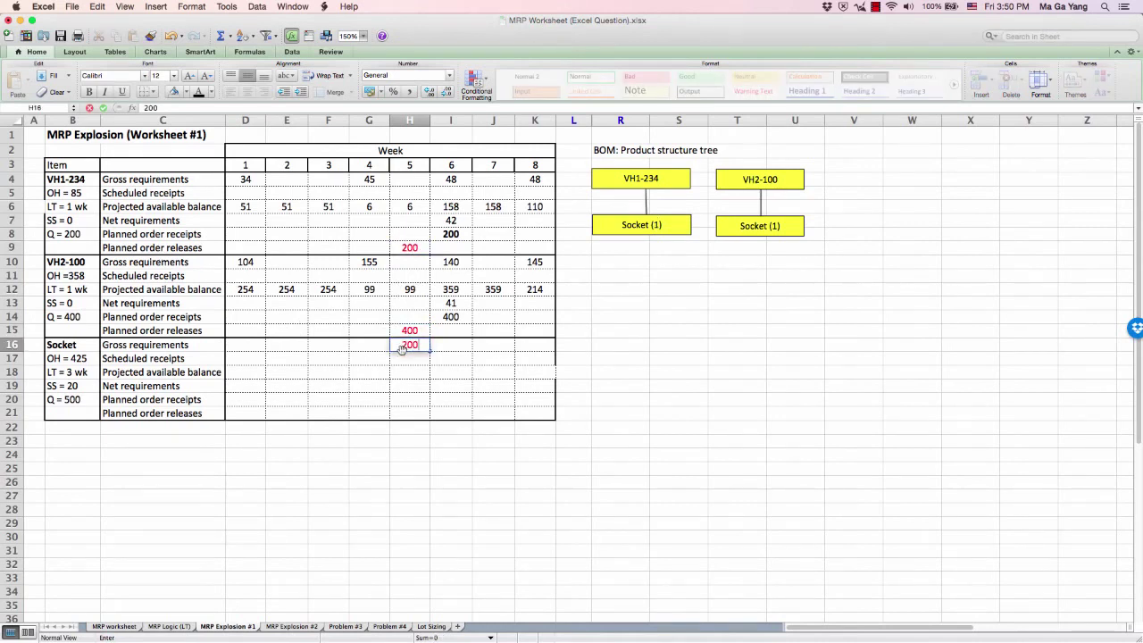
left_click(400, 346)
type("=200")
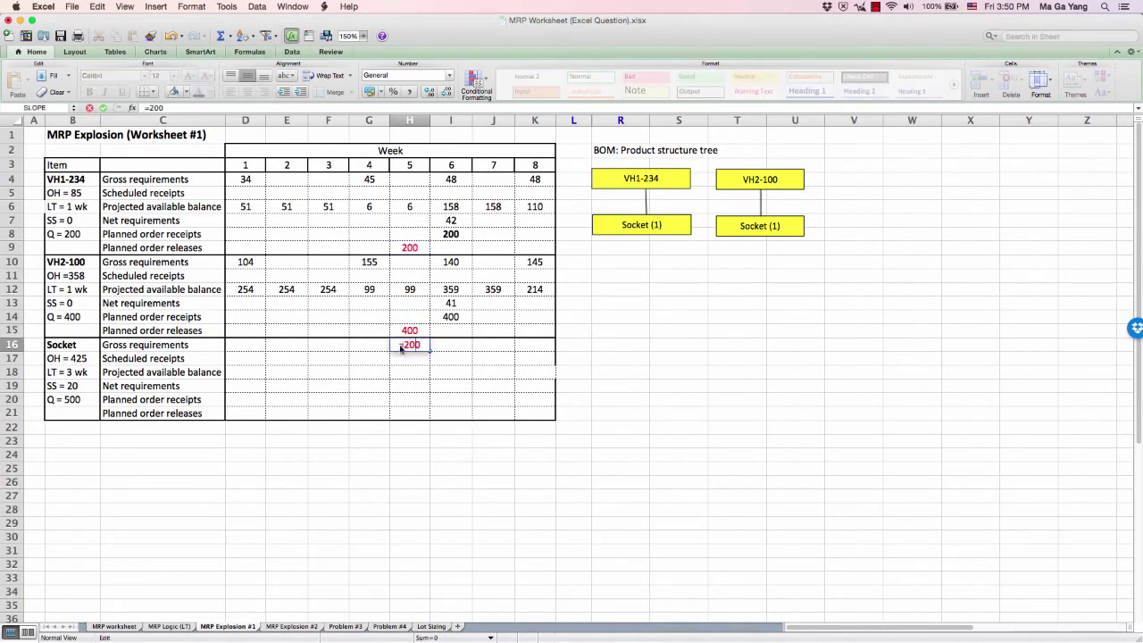
type("+")
left_click(416, 329)
type("H15")
key("Return")
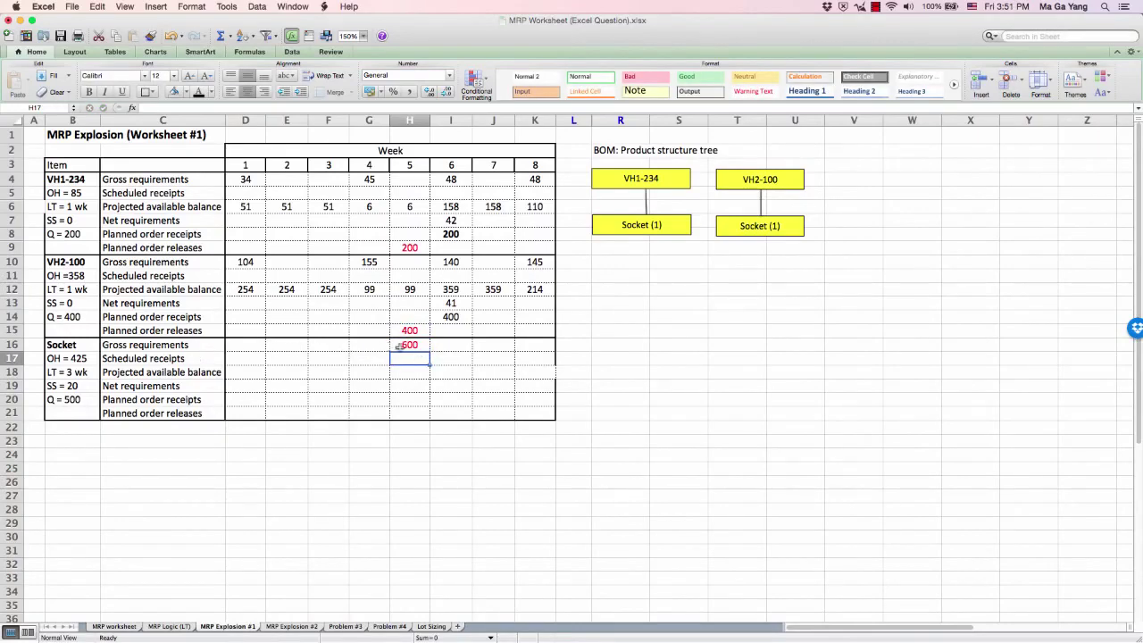
Check the Socket's week 5 gross requirement formula against the parent items' planned order releases, gross requirements and the product structure tree.
left_click(399, 347)
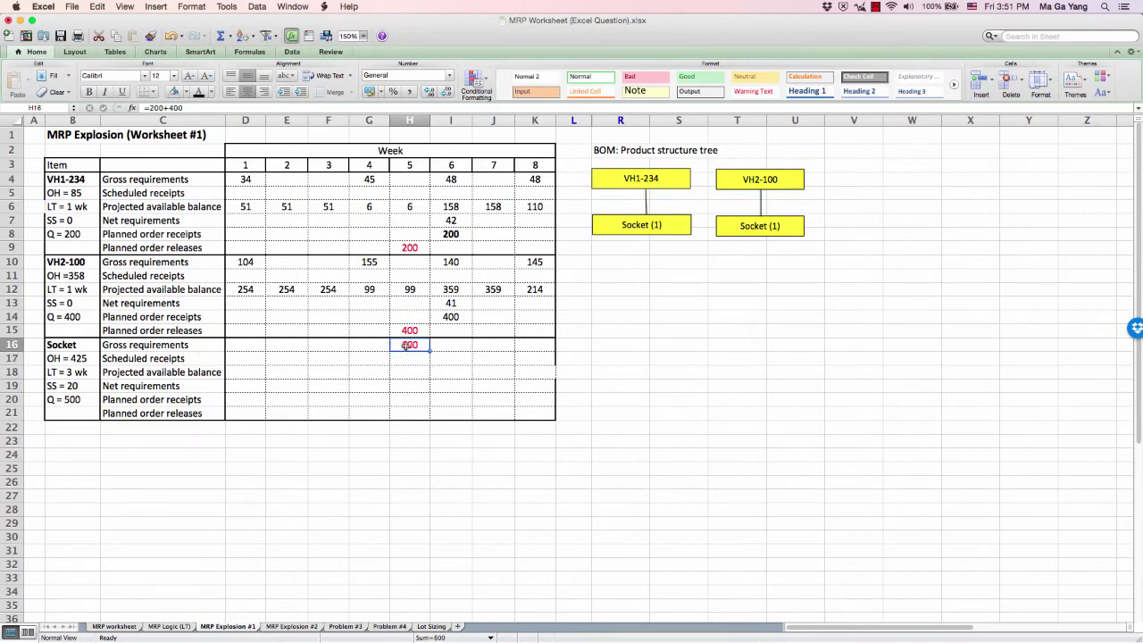
double_click(402, 349)
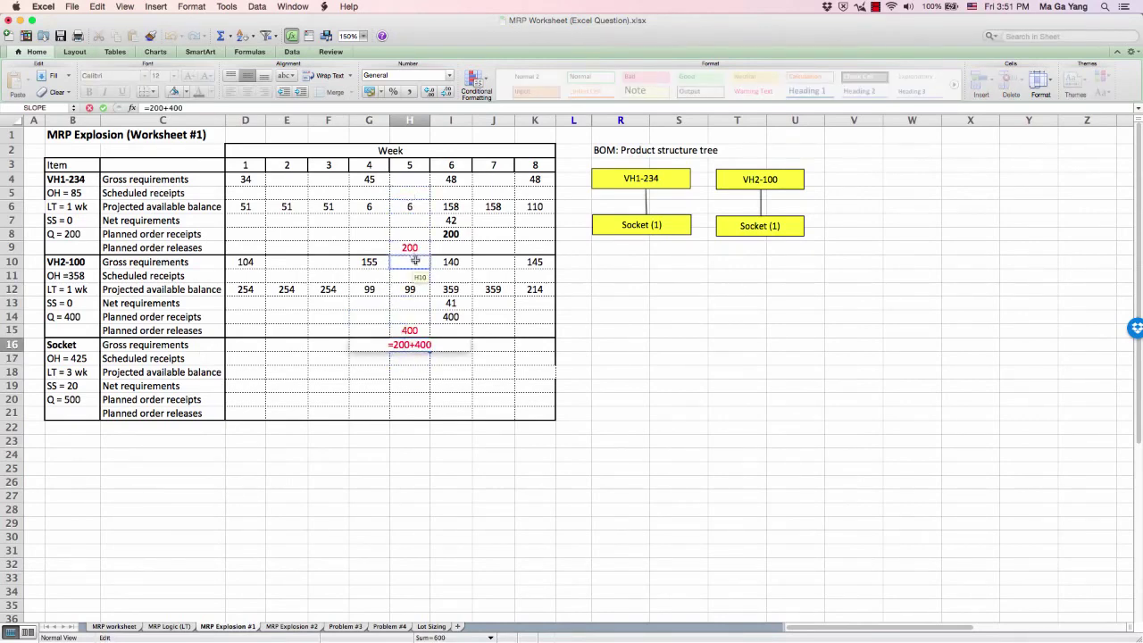
key("Return")
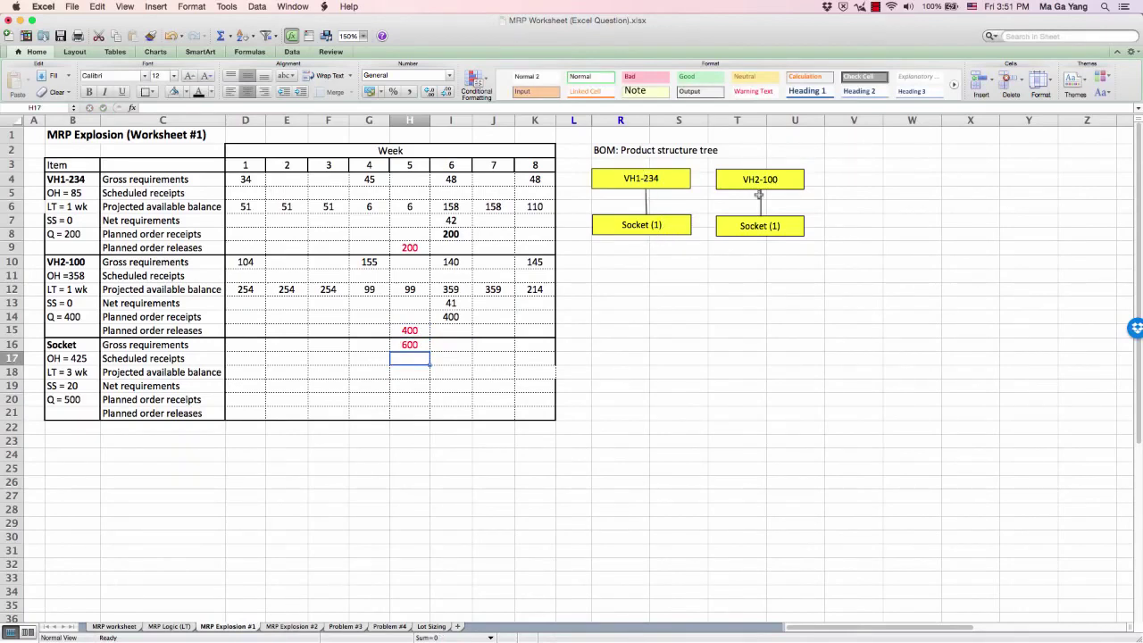
left_click(414, 346)
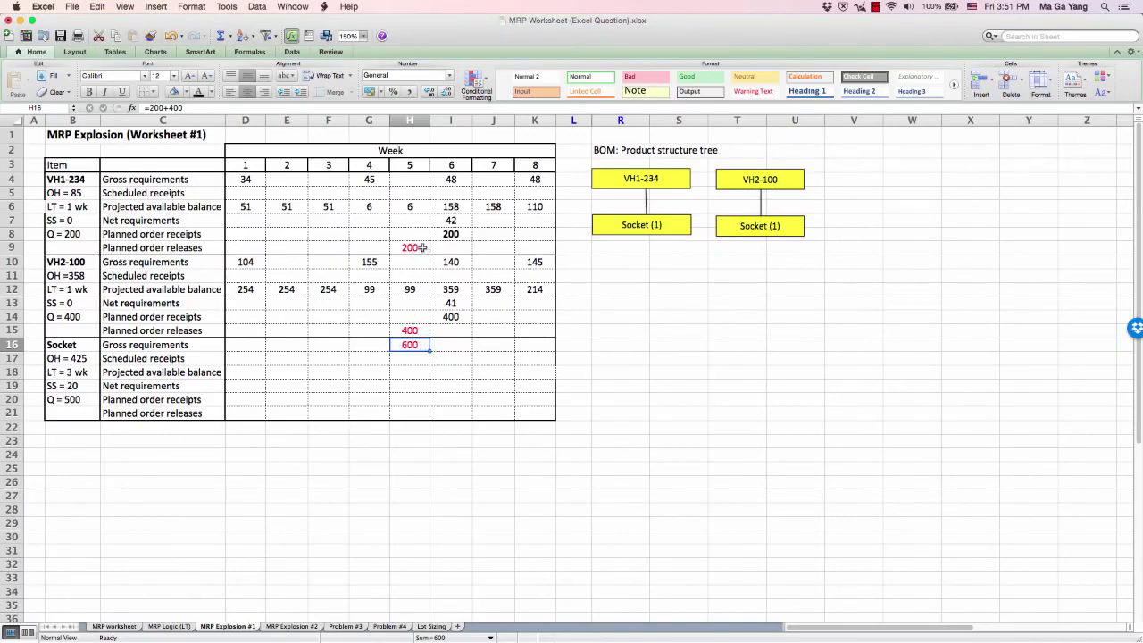
left_click(416, 329)
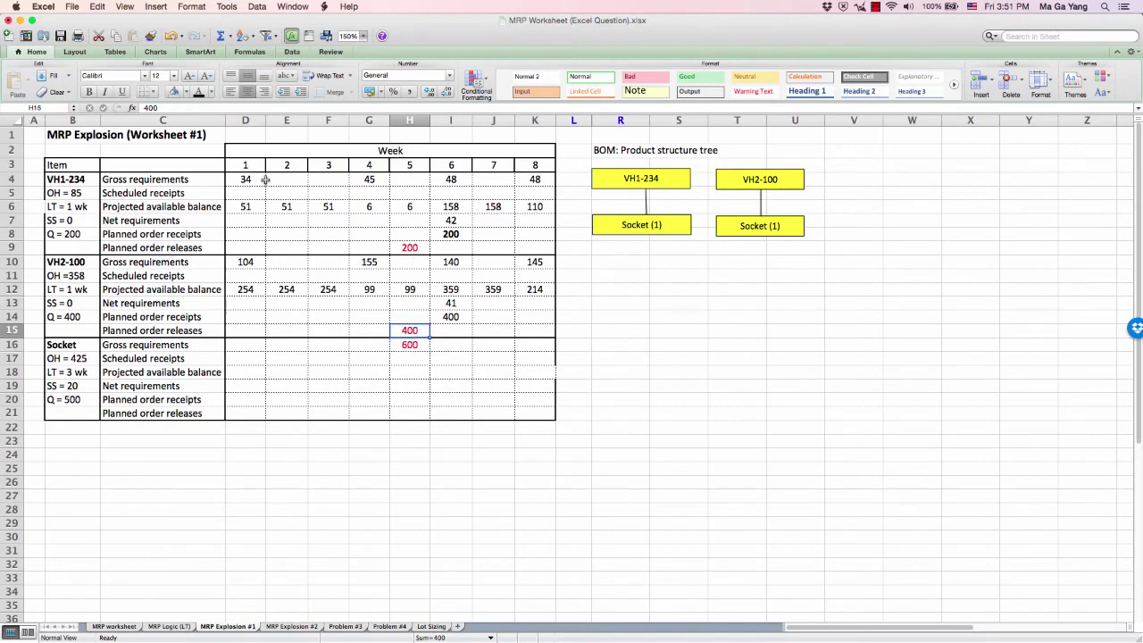
left_click_drag(265, 179, 536, 181)
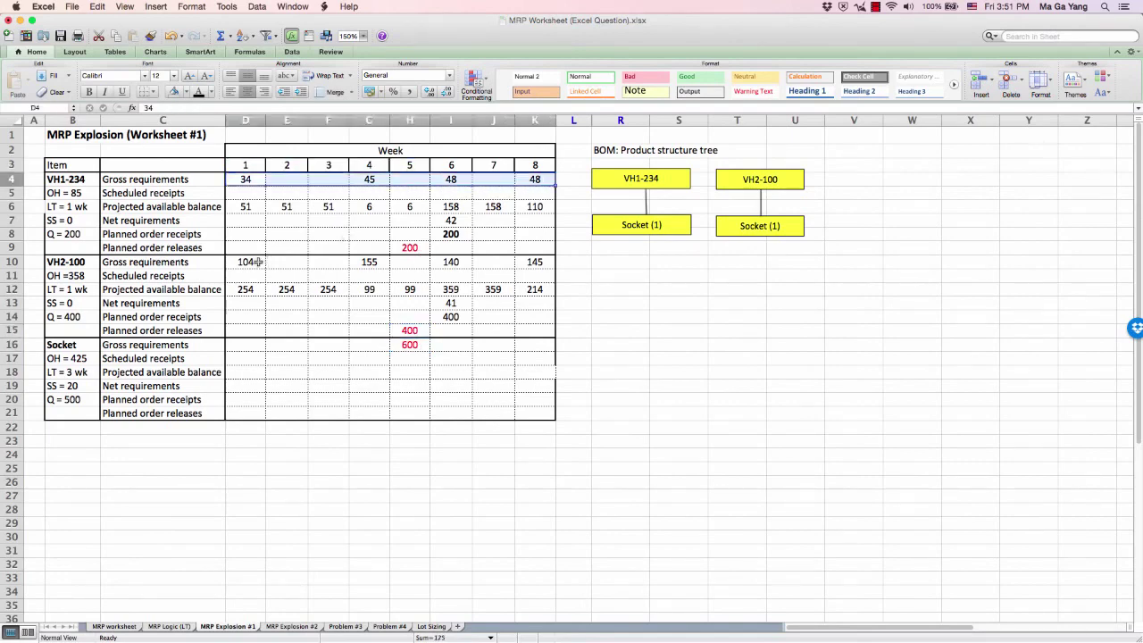
left_click_drag(258, 262, 516, 260)
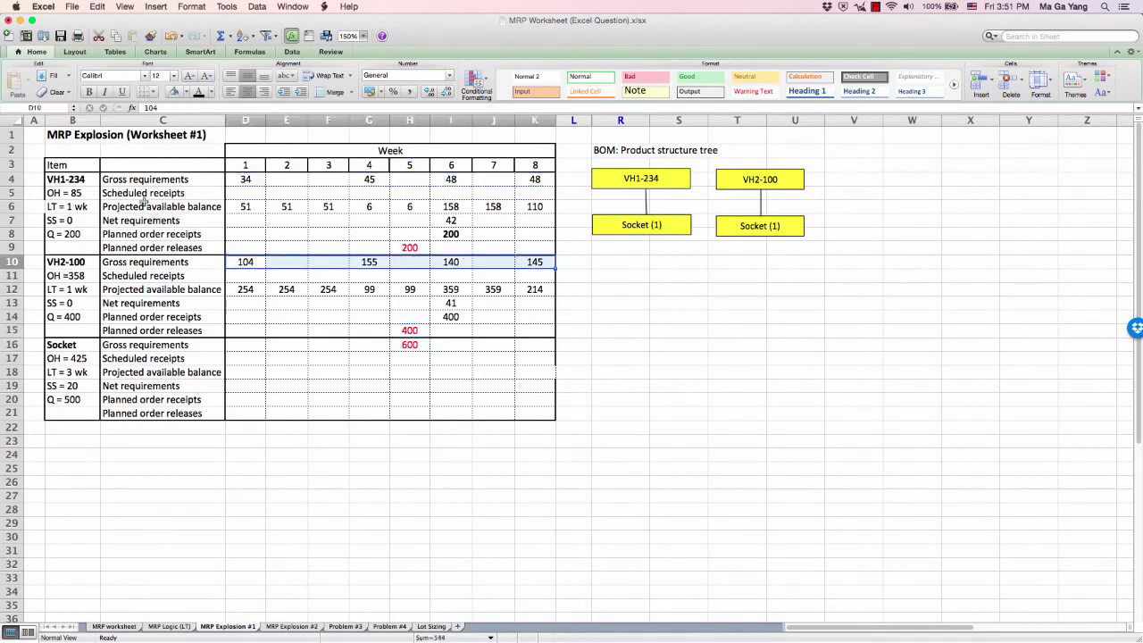
left_click(409, 345)
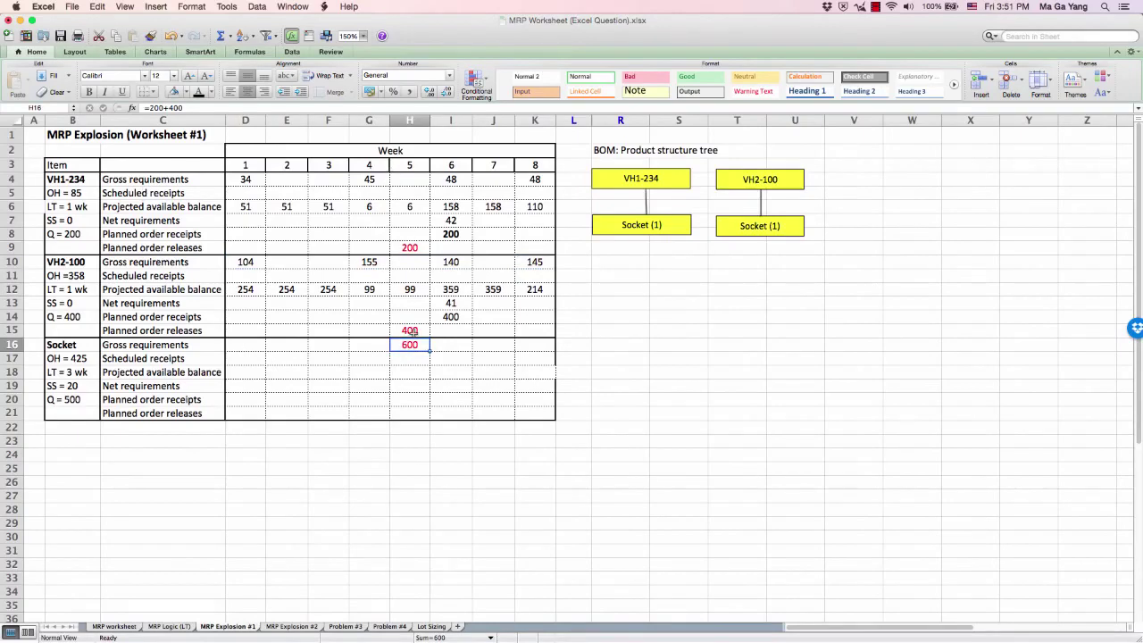
Calculate the Socket's projected available balance for week 1 as on-hand stock minus safety stock, =425-20.
left_click(239, 374)
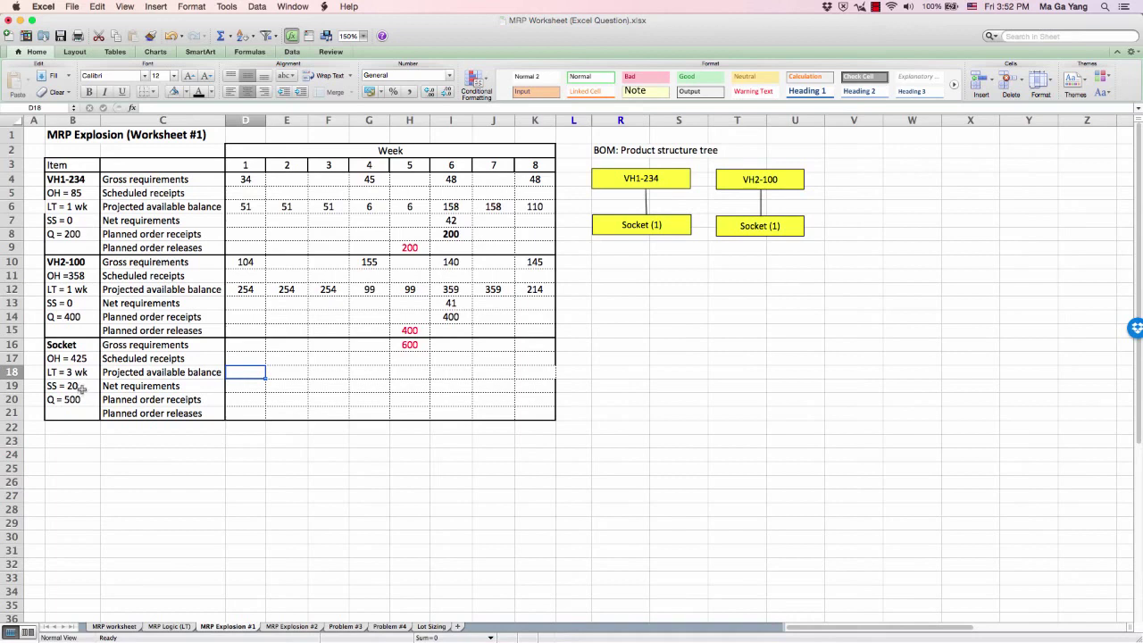
type("=425")
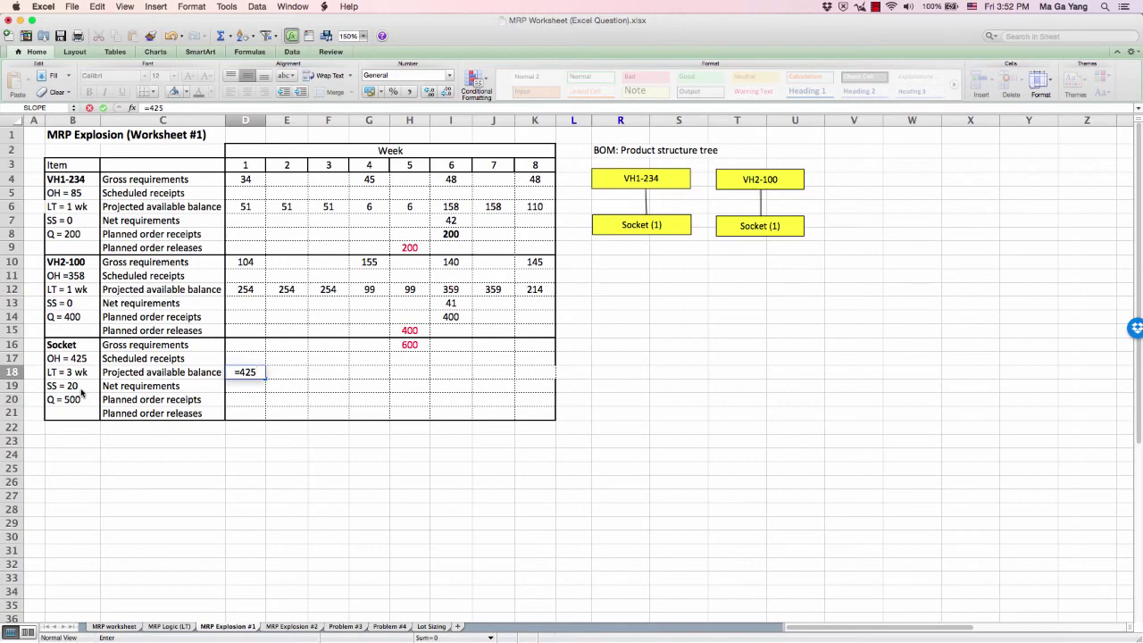
type("-20")
key("Return")
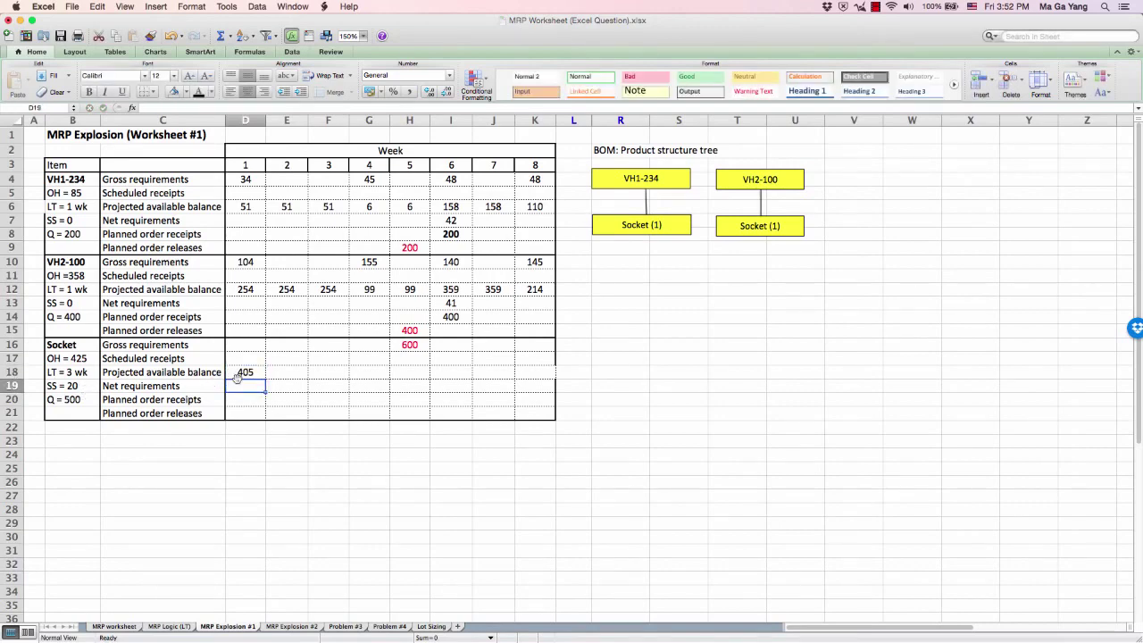
Enter 405 as the Socket's projected available balance for weeks 2, 3 and 4.
left_click(277, 375)
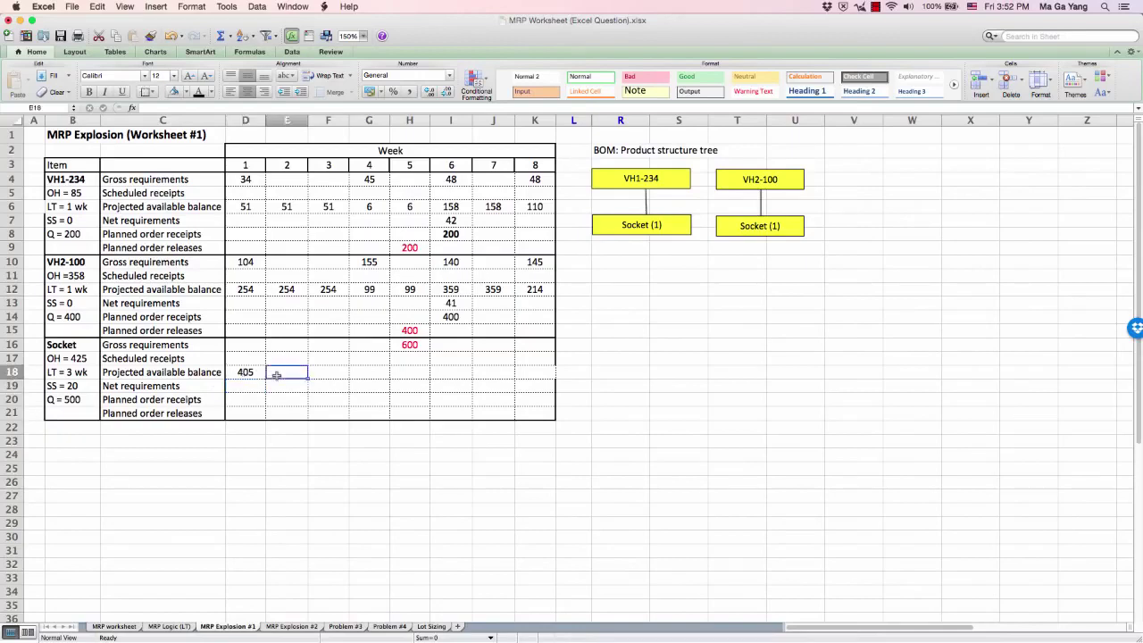
type("405")
key("Tab")
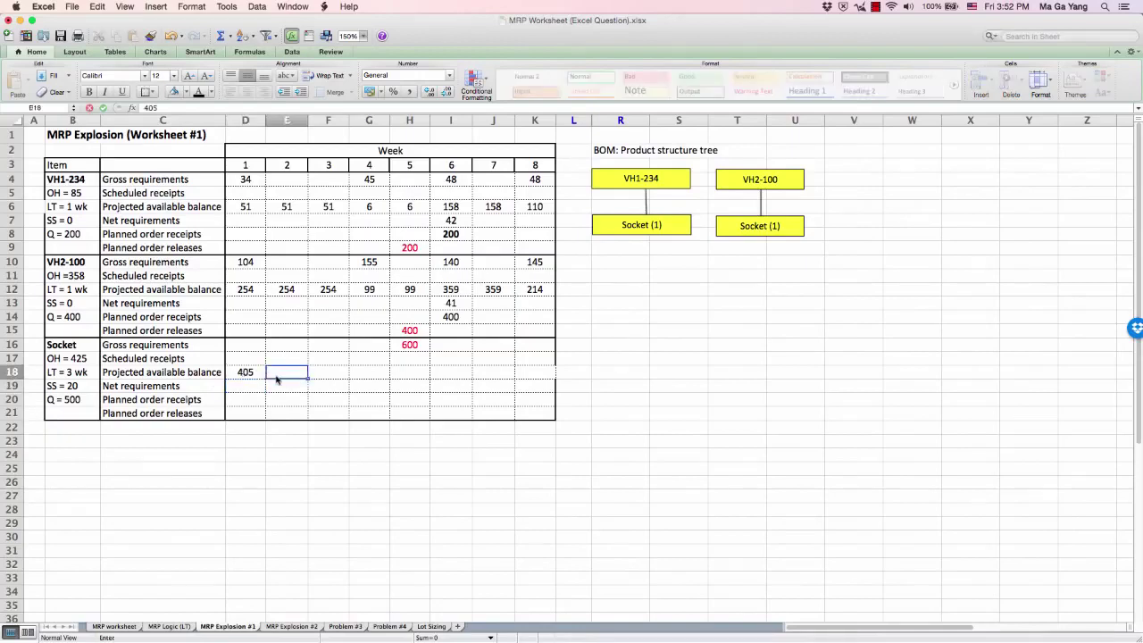
type("405")
key("Tab")
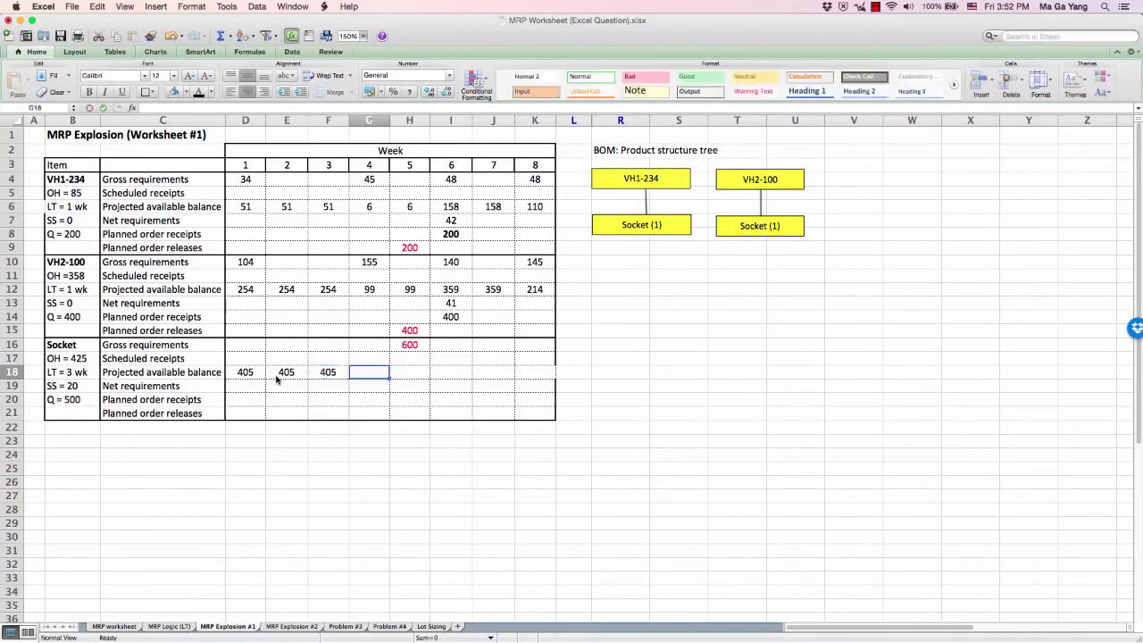
type("405")
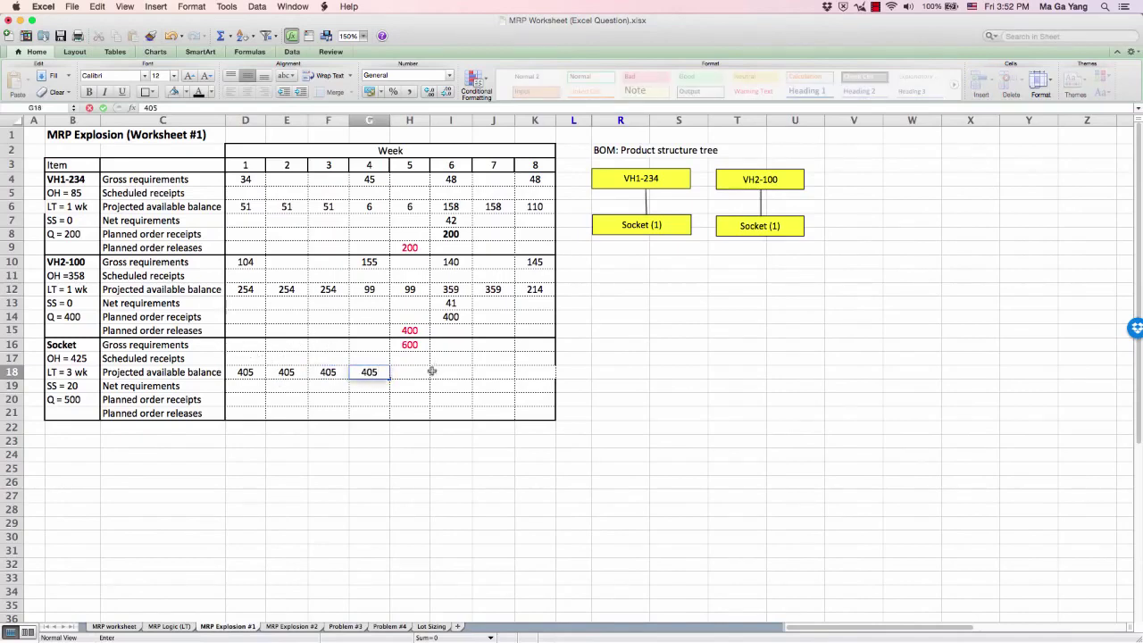
key("Tab")
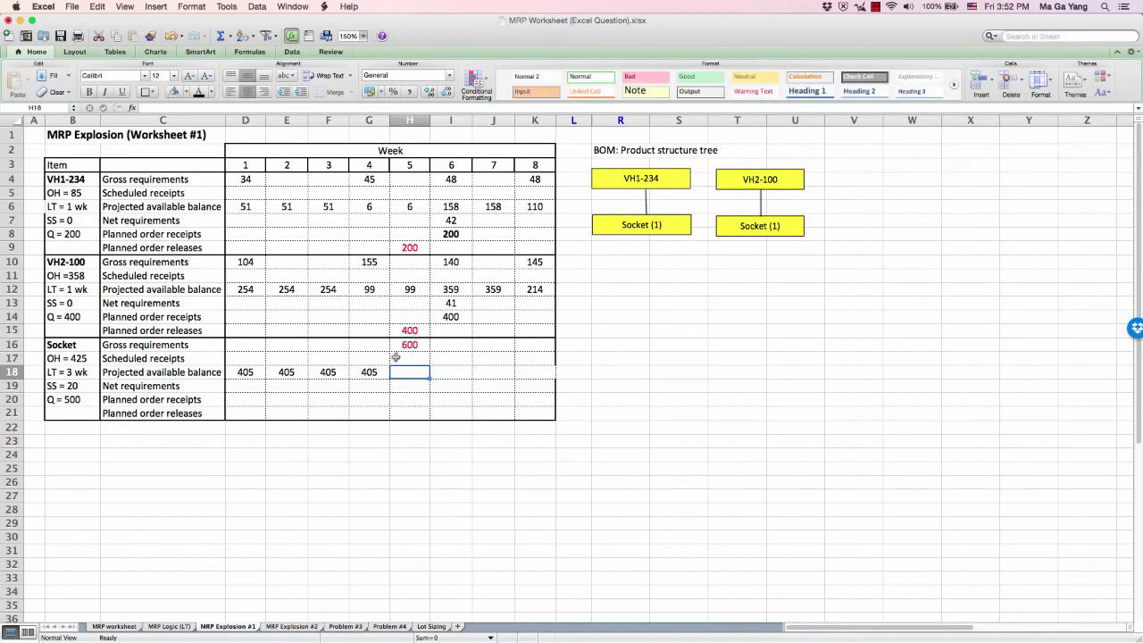
Calculate the Socket's net requirement for week 5 with the formula =600-405.
left_click(404, 386)
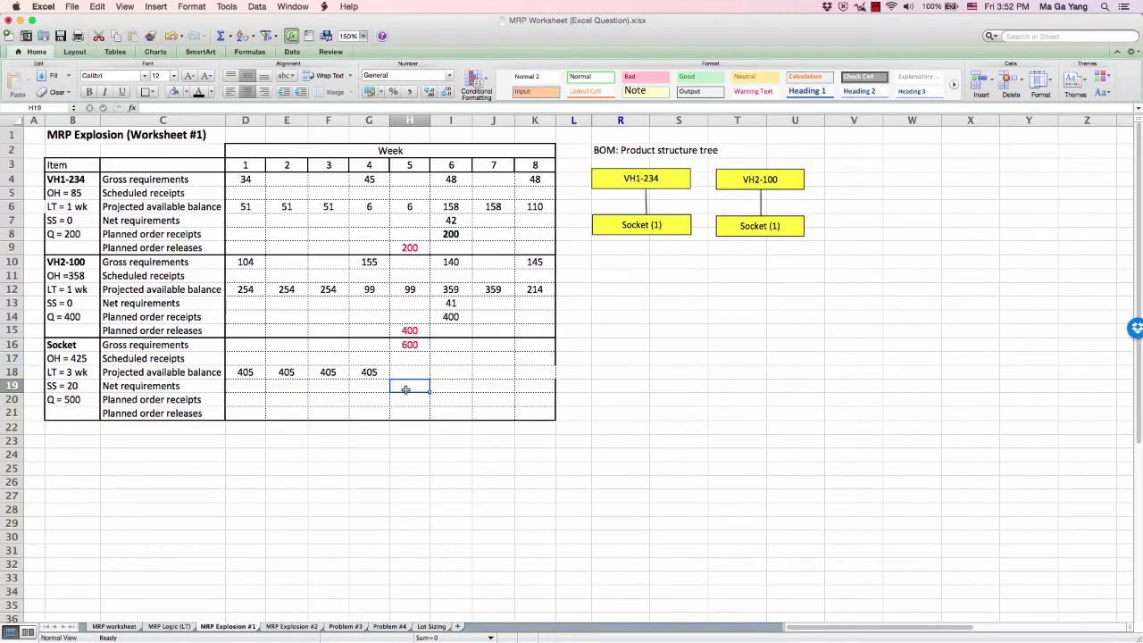
type("=600-")
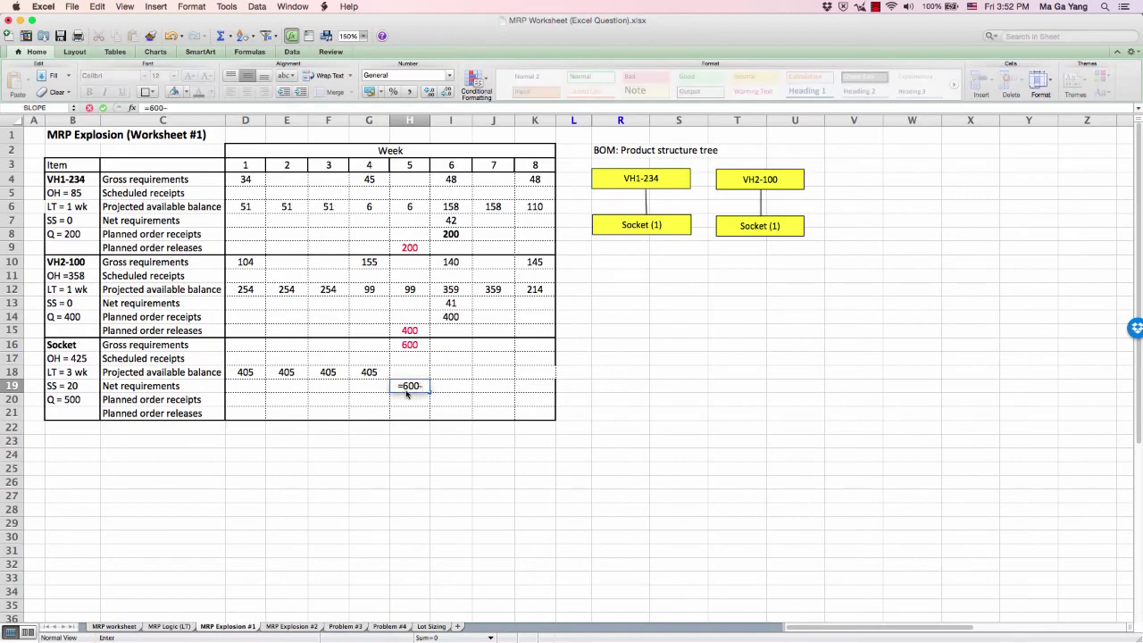
type("405")
key("Return")
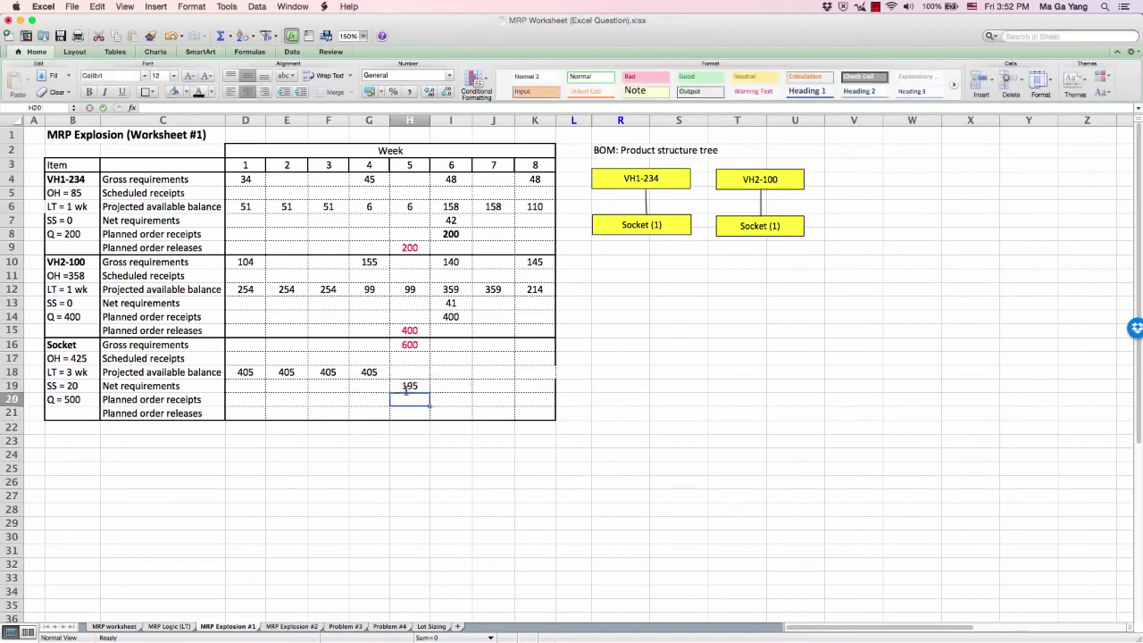
Enter a Socket planned order receipt of 500 in week 5 and a planned order release of 500 in week 2.
left_click(407, 387)
left_click(414, 401)
type("500")
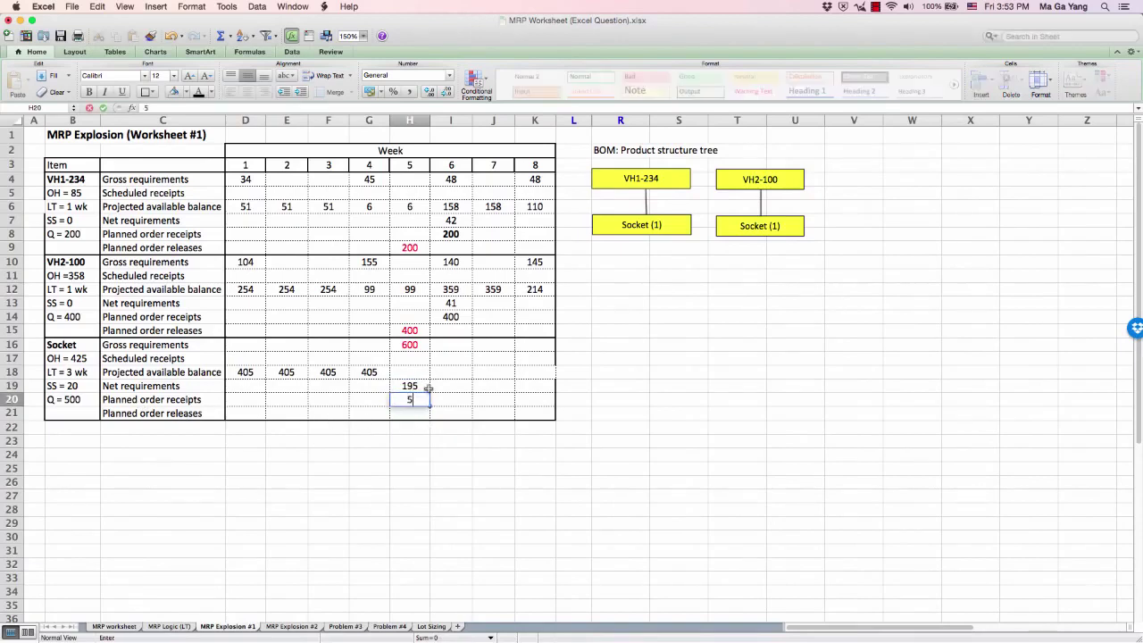
key("Return")
key("Left")
key("Left")
key("Left")
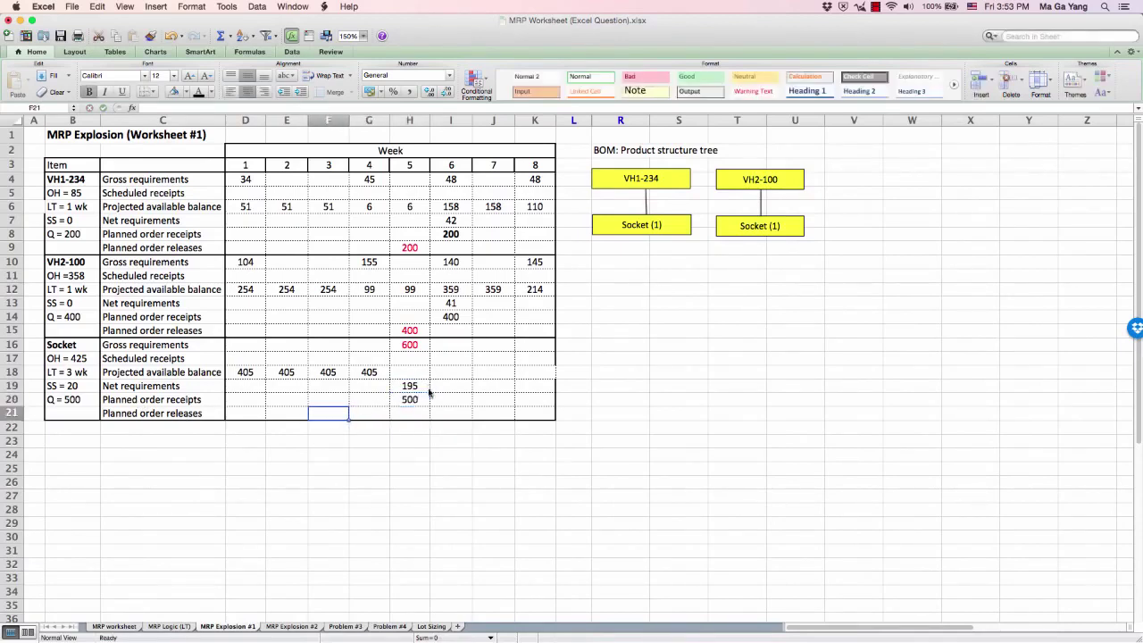
type("500")
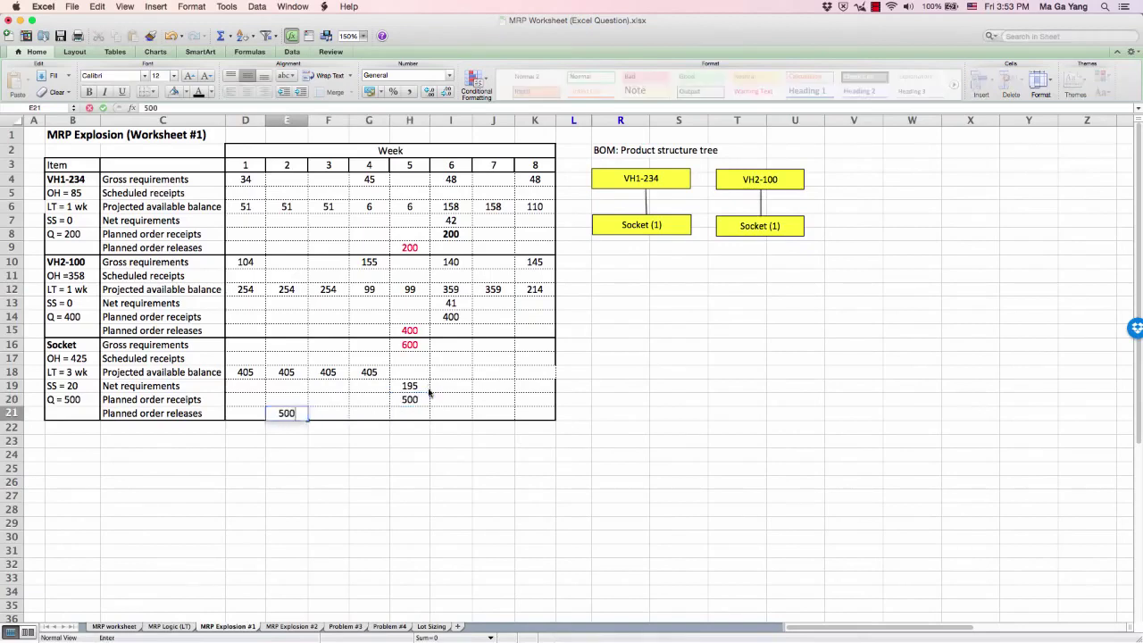
key("Right")
Calculate the Socket's projected available balance for week 5 with the formula =500-195.
key("Right")
key("Right")
key("Up")
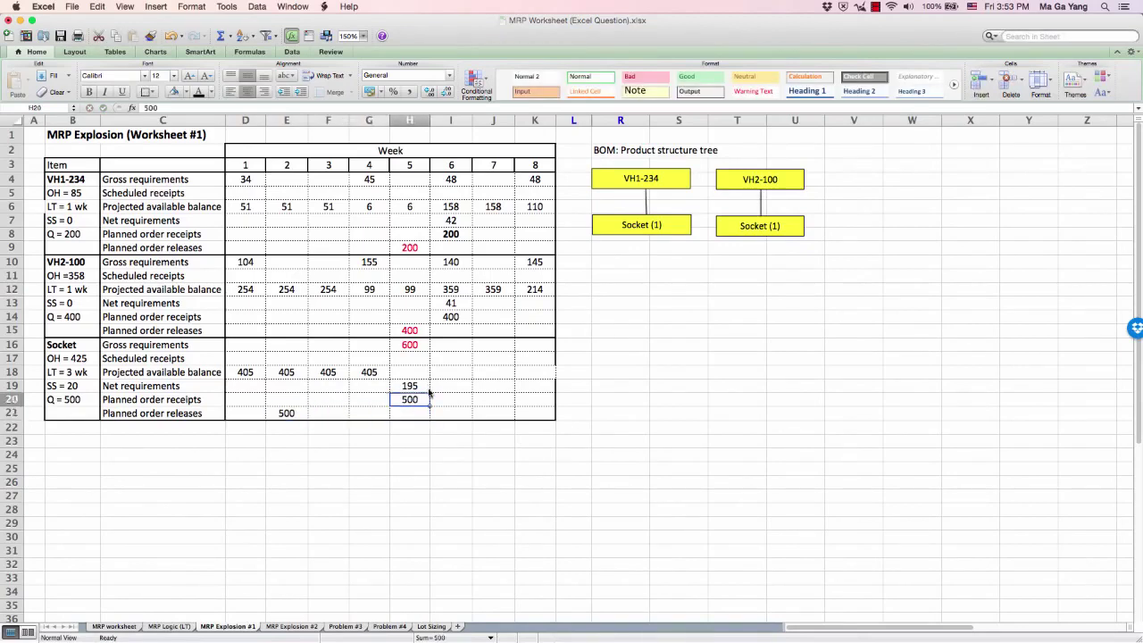
left_click(416, 367)
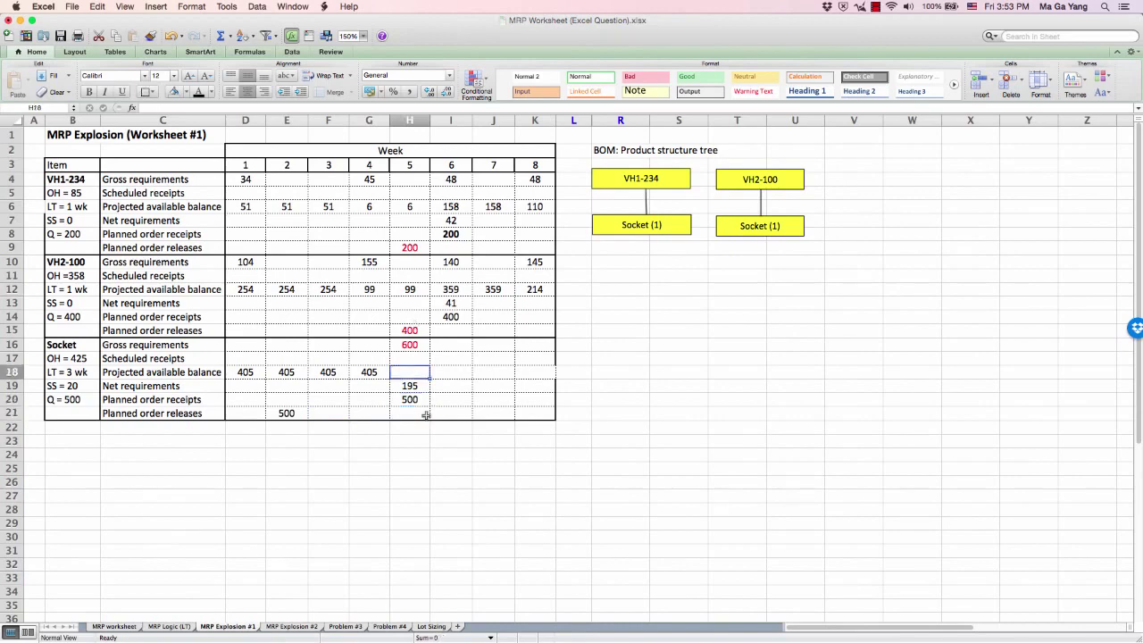
type("=")
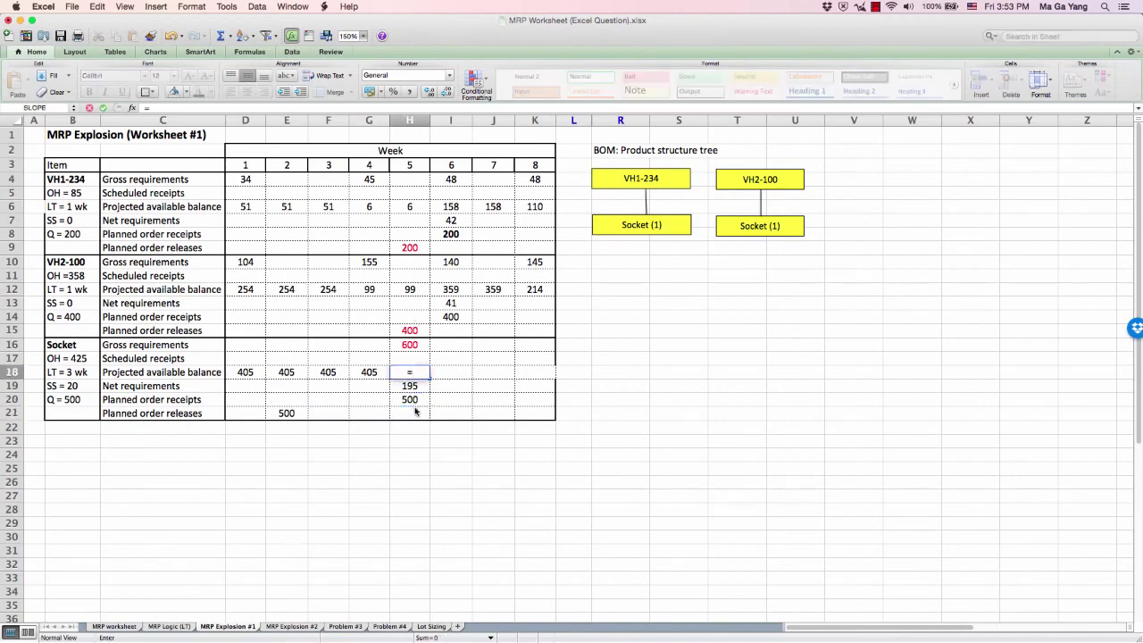
left_click(381, 402)
type("500-")
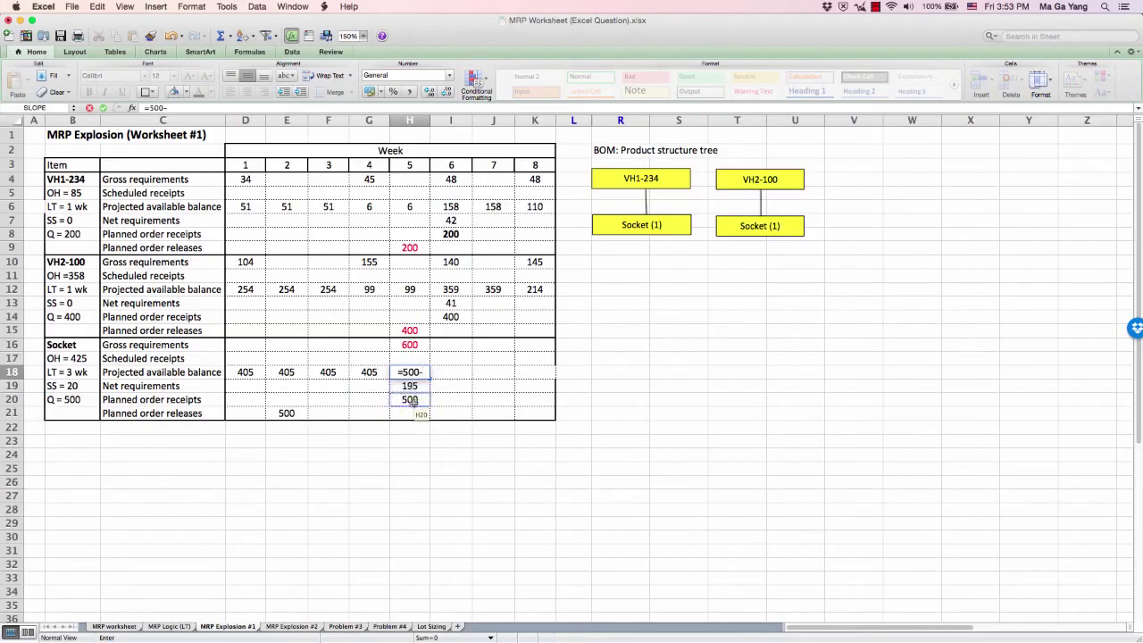
type("195")
key("Return")
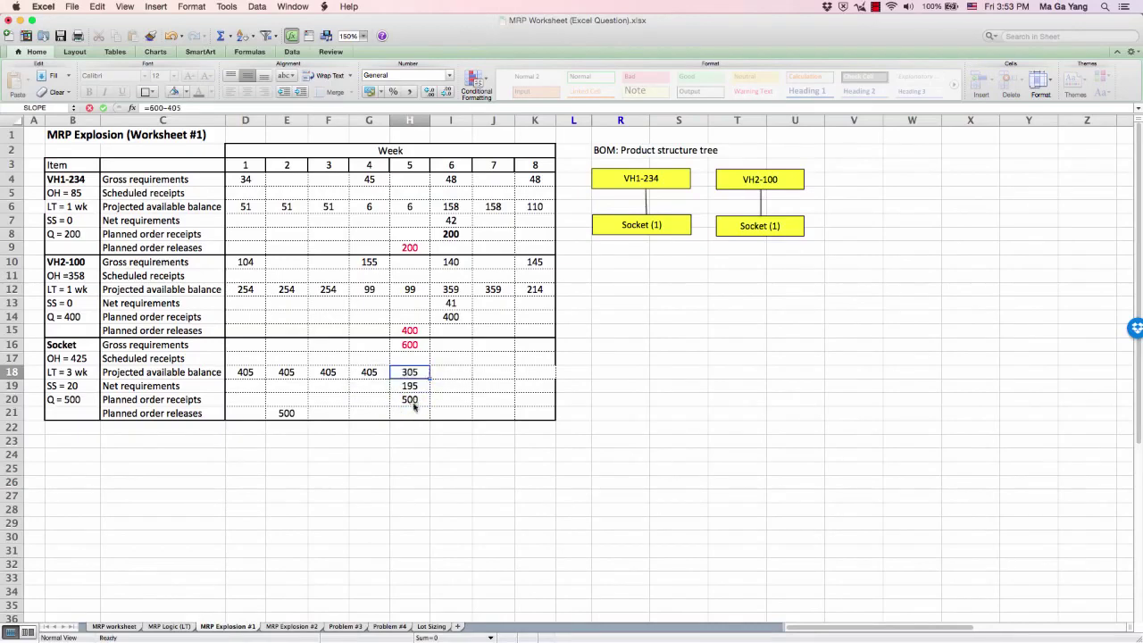
Fill the Socket's week 5 projected available balance across weeks 6 to 8.
left_click(413, 370)
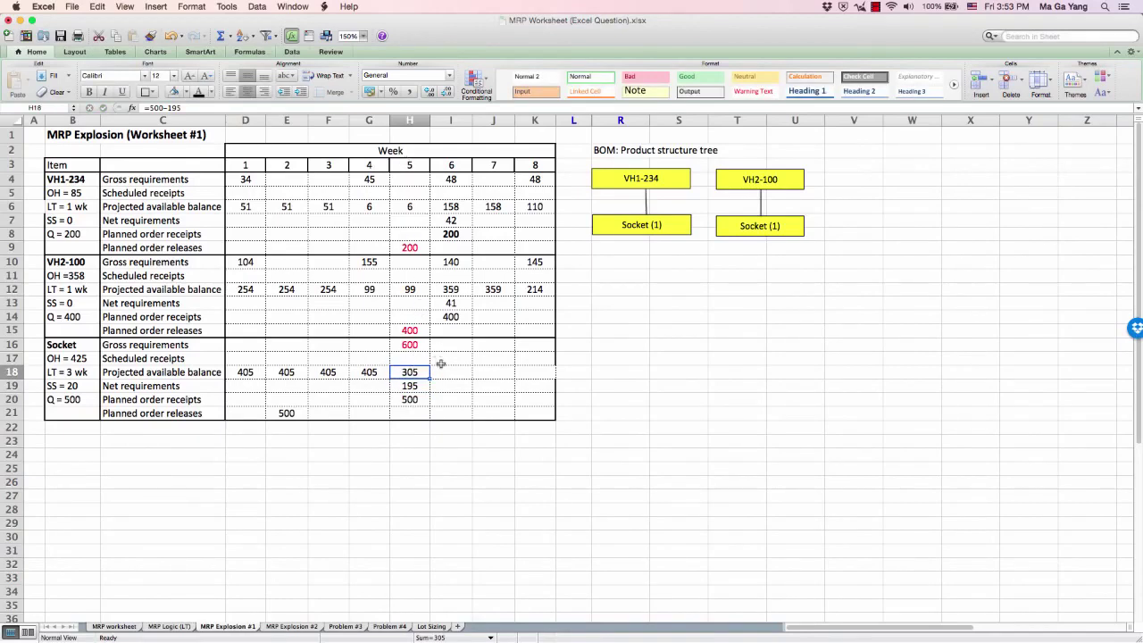
left_click(439, 373)
left_click(425, 372)
left_click_drag(429, 379, 541, 379)
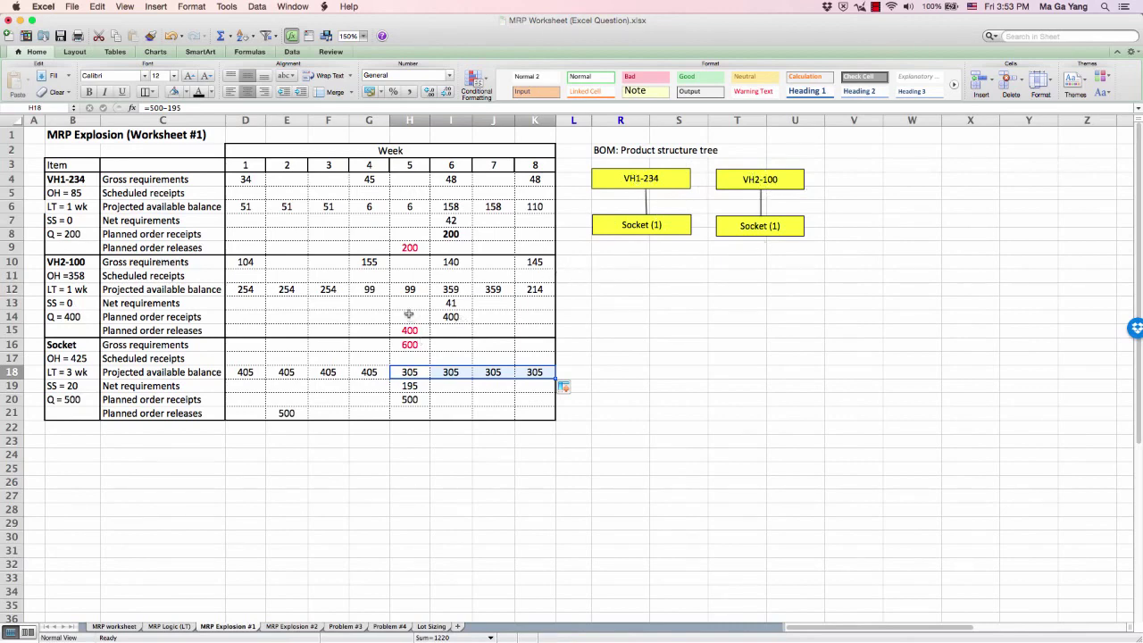
Compare the Socket's week 5 gross requirement with the week 5 planned order releases of VH1-234 and VH2-100.
left_click(411, 344)
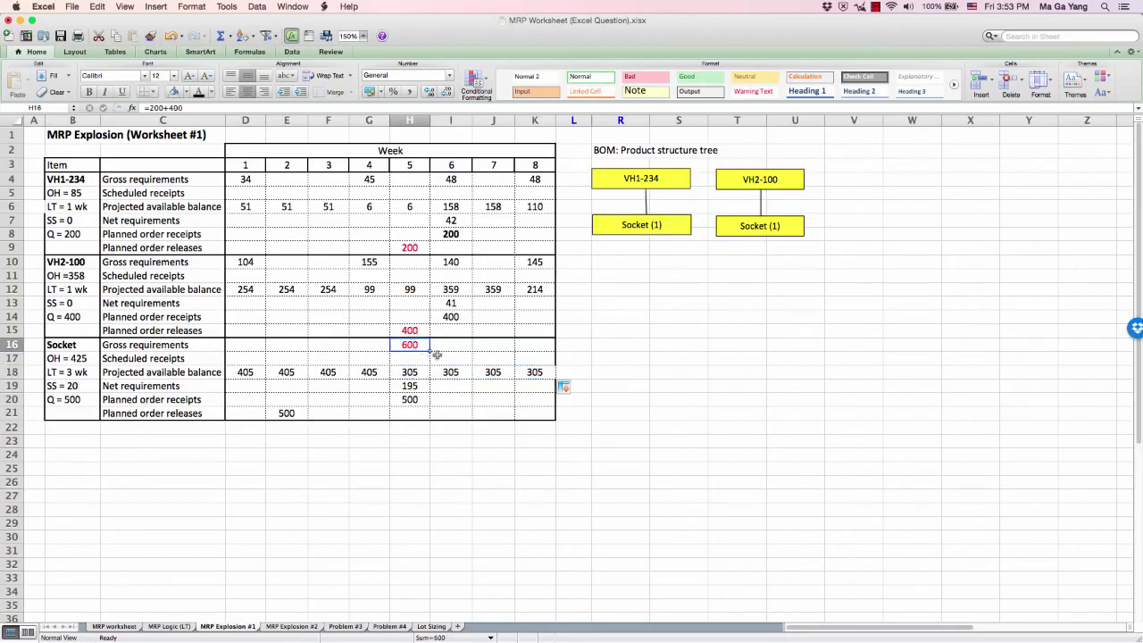
left_click(405, 250)
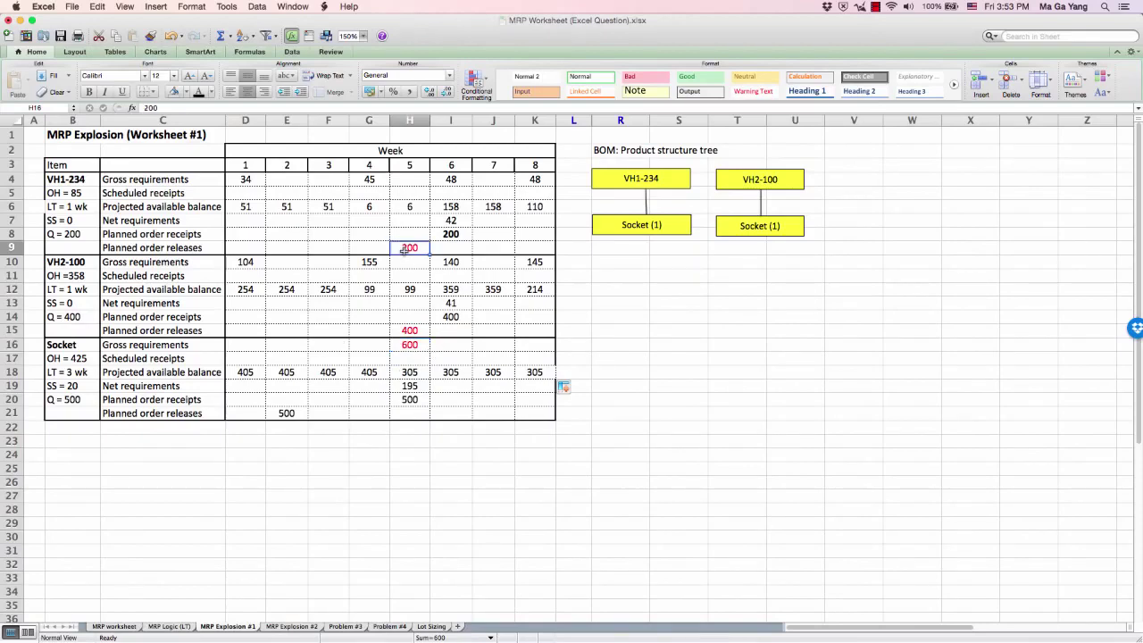
left_click(415, 330)
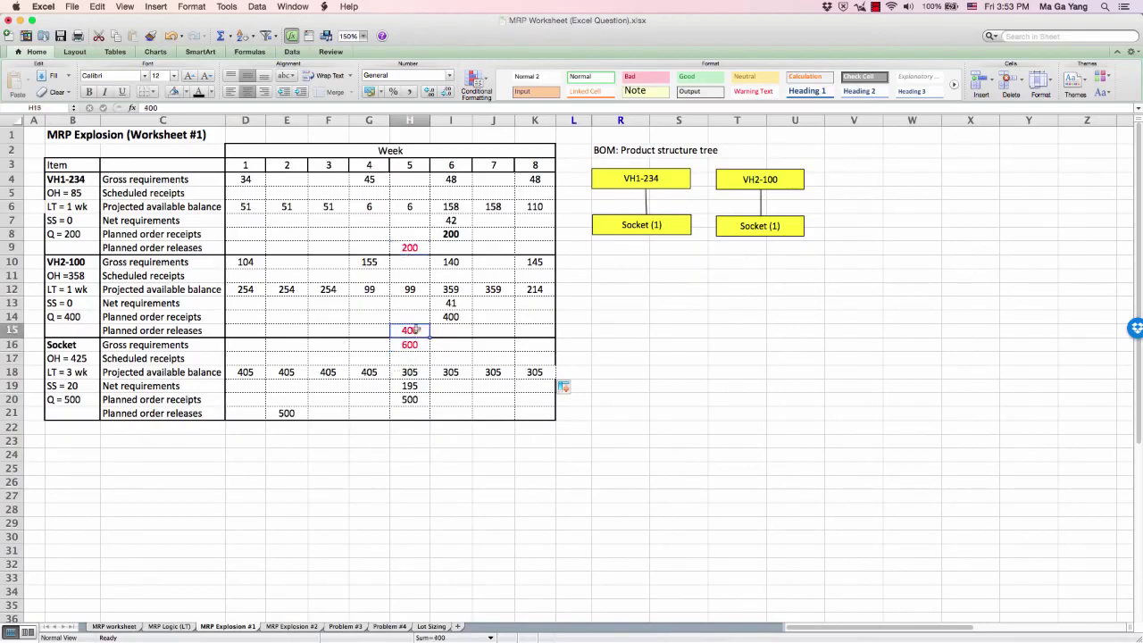
left_click(420, 250)
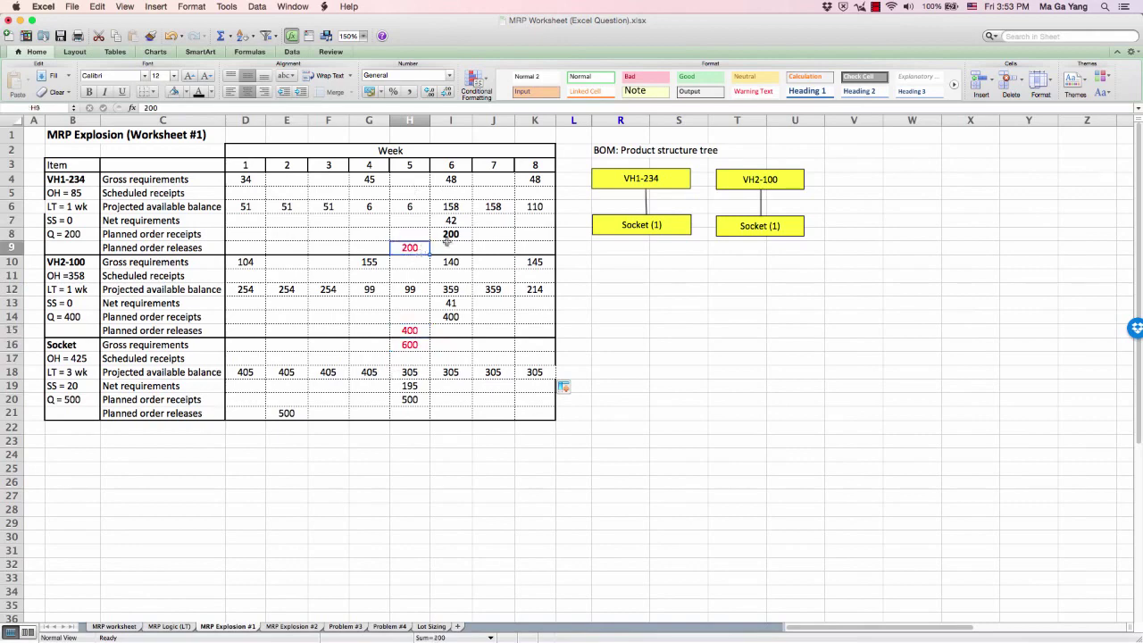